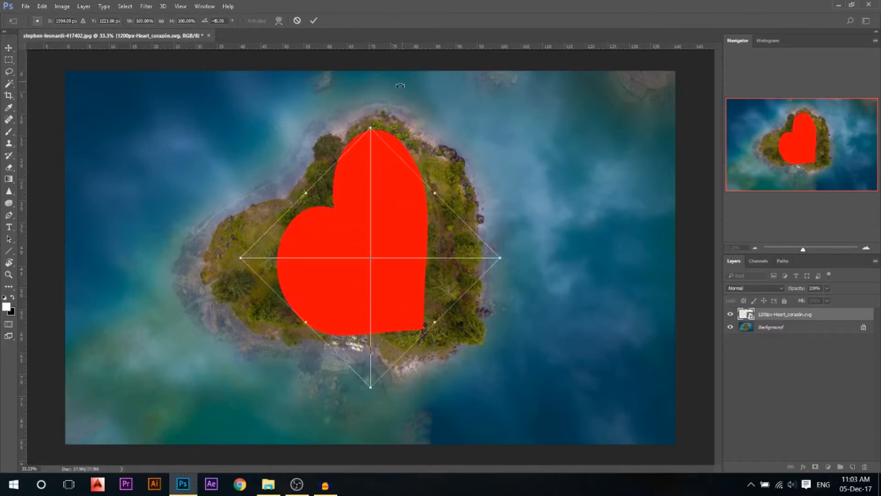
Scale the red heart layer to about 140% and rotate it -60° over the island.
key(Escape)
key(t)
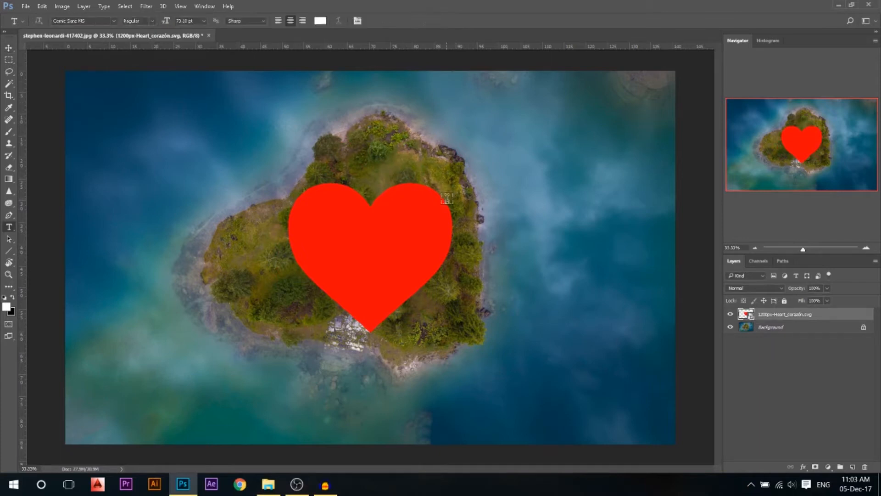
key(ctrl+t)
drag(460, 165, 365, 72)
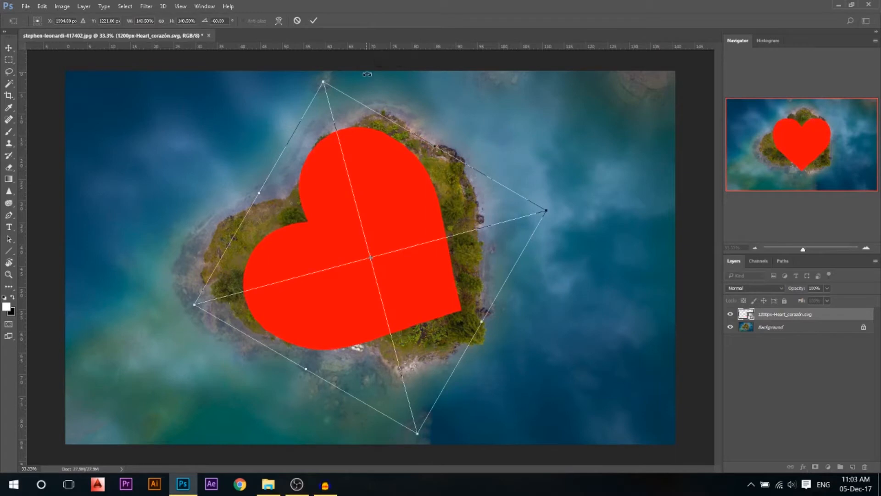
key(Return)
key(ctrl+minus)
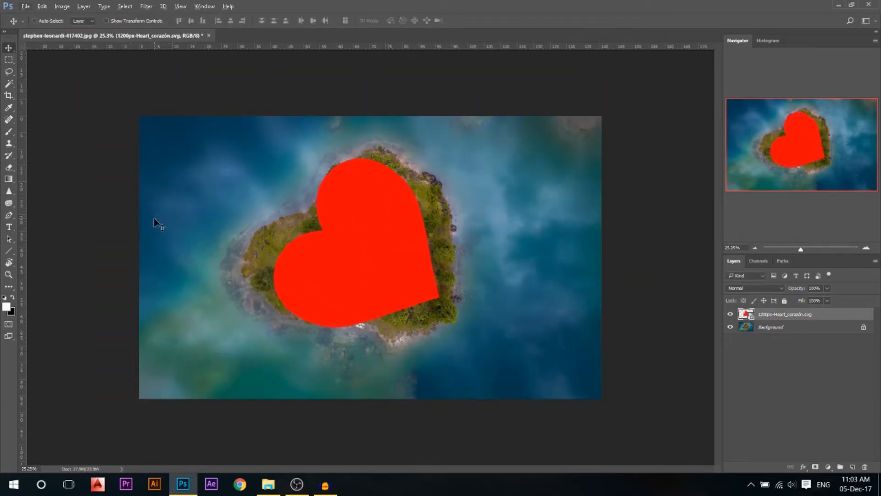
Rotate the canvas view 60° so that the red heart stands upright, and return to the Move tool.
key(r)
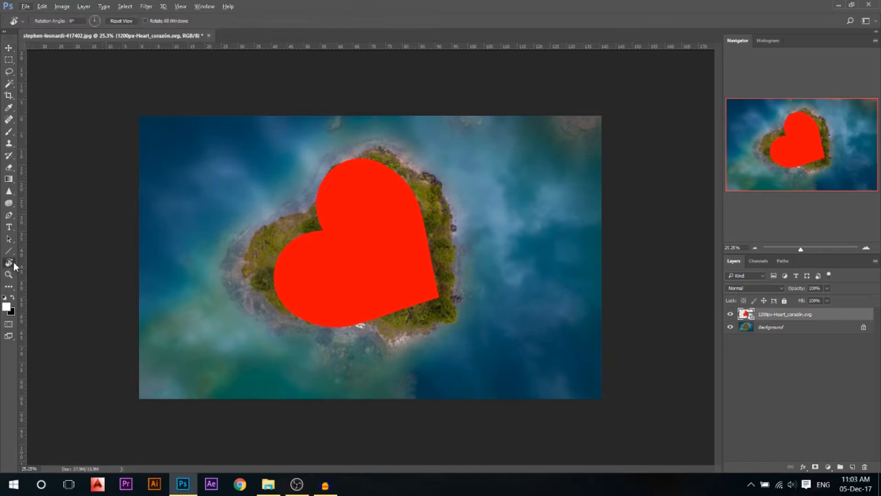
drag(105, 245, 309, 103)
click(8, 47)
scroll(382, 210, up, 2)
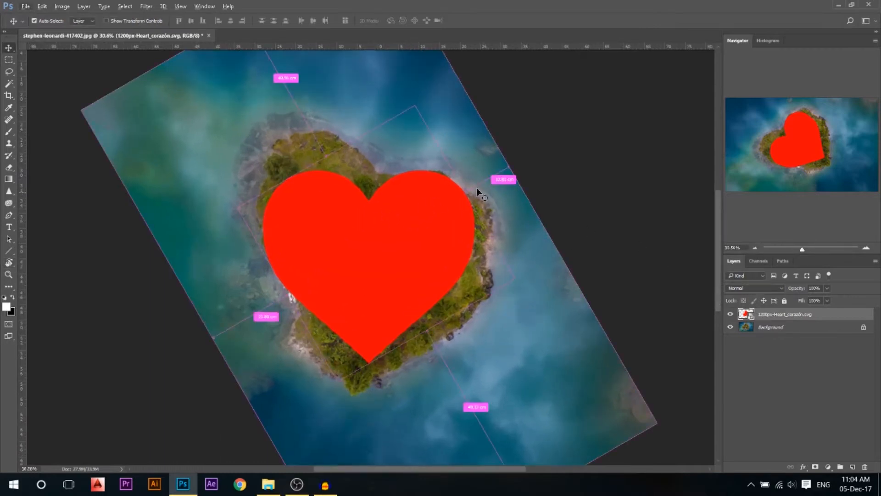
Enlarge and reposition the red heart to cover the island, and lower its layer opacity to about 30%.
key(ctrl+t)
drag(484, 148, 574, 131)
key(Return)
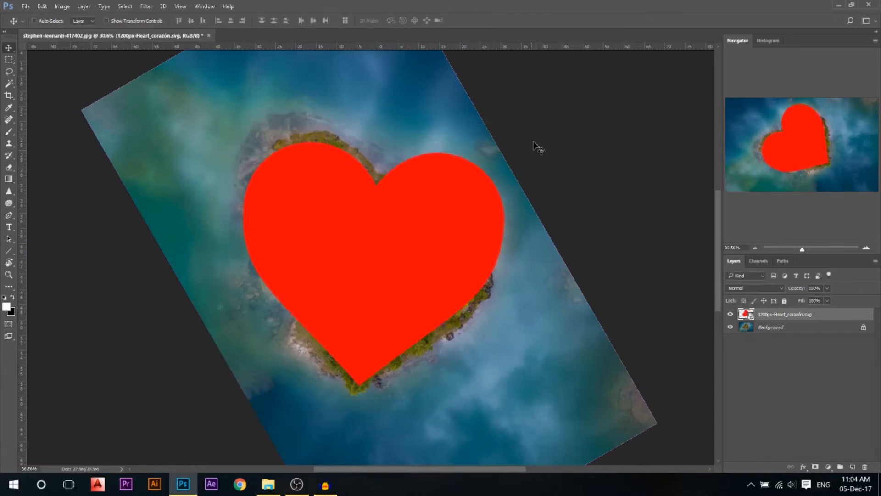
drag(798, 292, 791, 290)
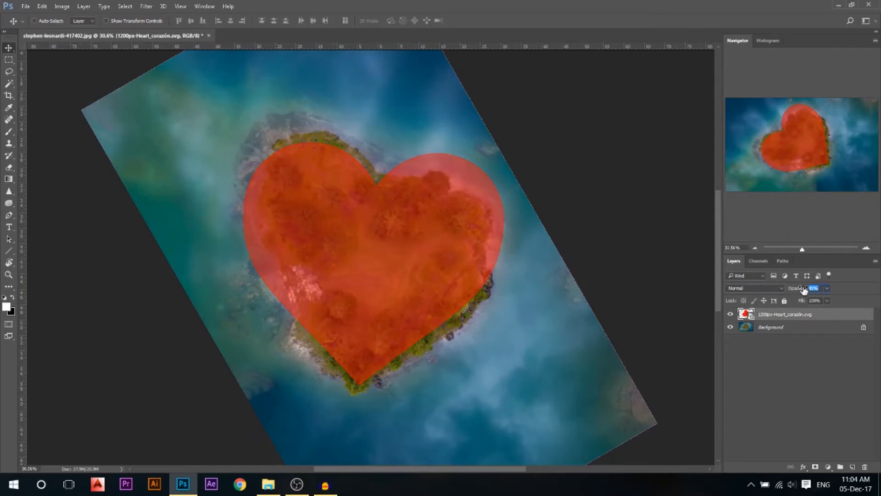
drag(806, 291, 797, 296)
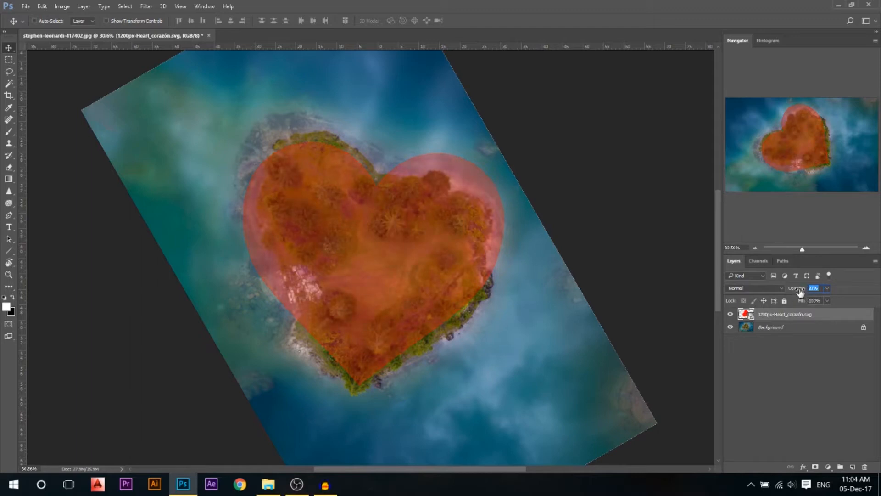
Unlock the Background layer and start Puppet Warp on it.
click(767, 331)
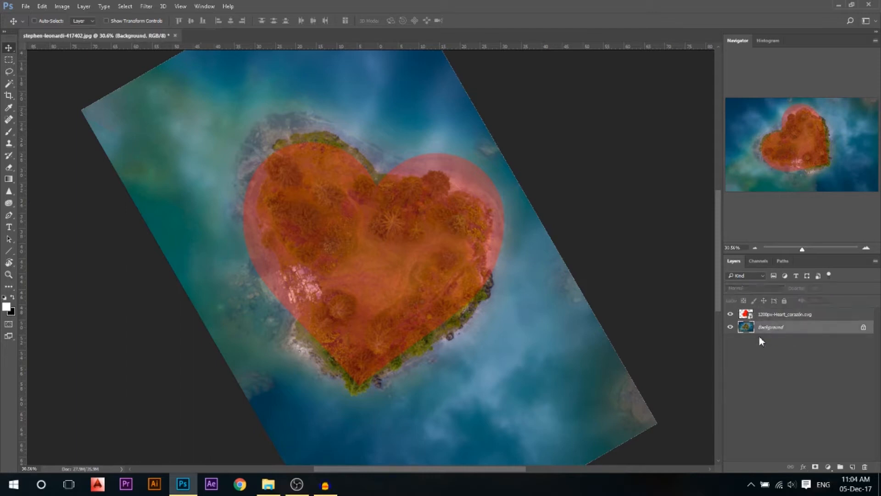
click(863, 329)
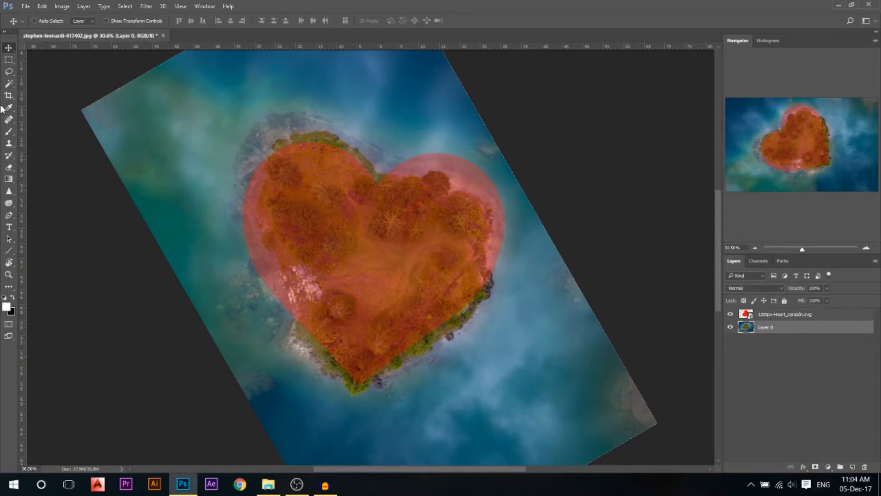
click(43, 8)
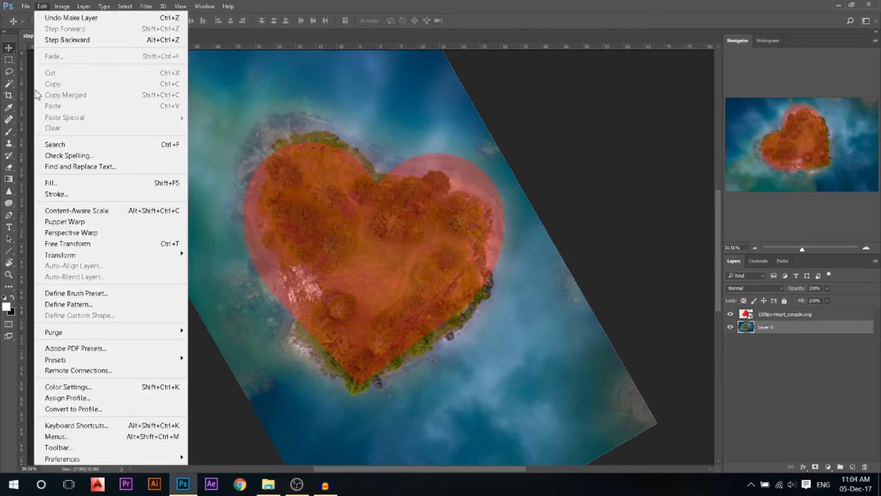
click(68, 222)
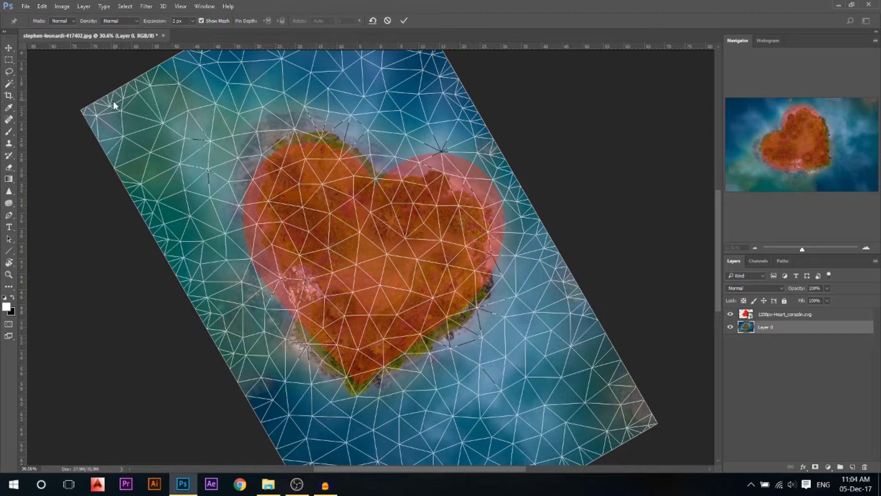
Place puppet warp pins along the outer edges of the photo to anchor the water around the island.
scroll(372, 174, down, 2)
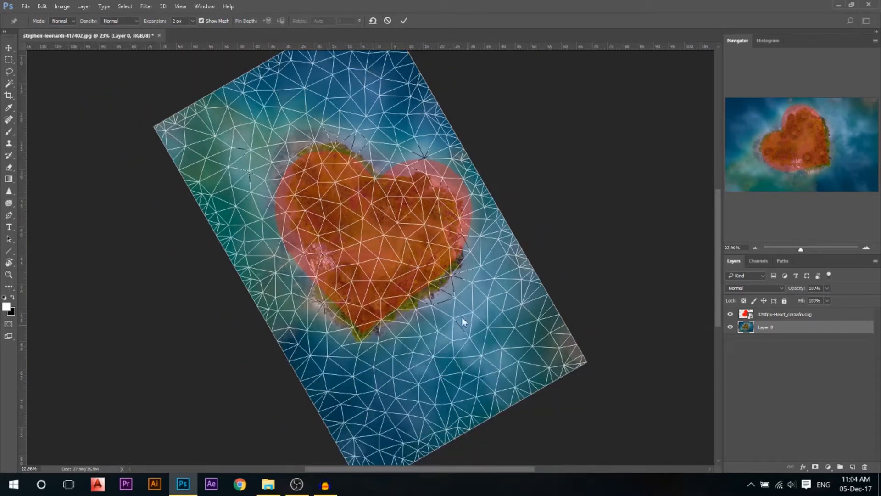
click(395, 434)
click(457, 399)
click(508, 378)
click(538, 351)
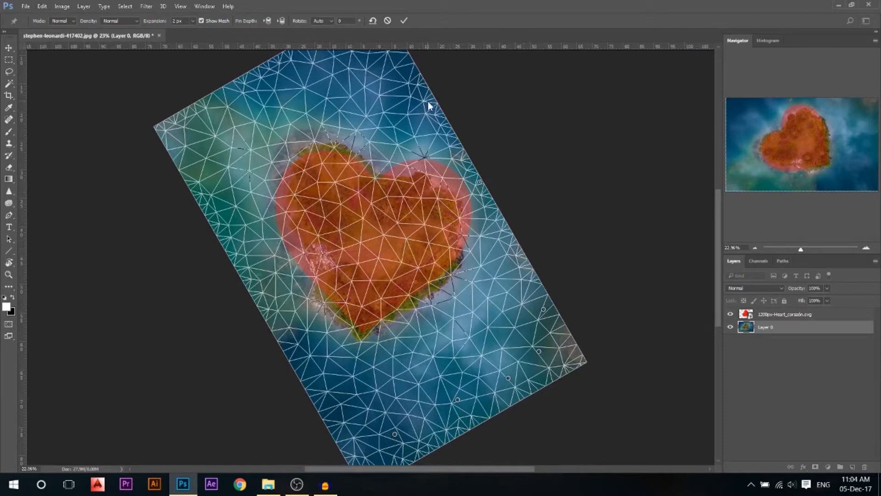
click(294, 56)
Pin and warp the island's tip, right side and upper lobes to match the red heart's outline.
scroll(319, 406, up, 2)
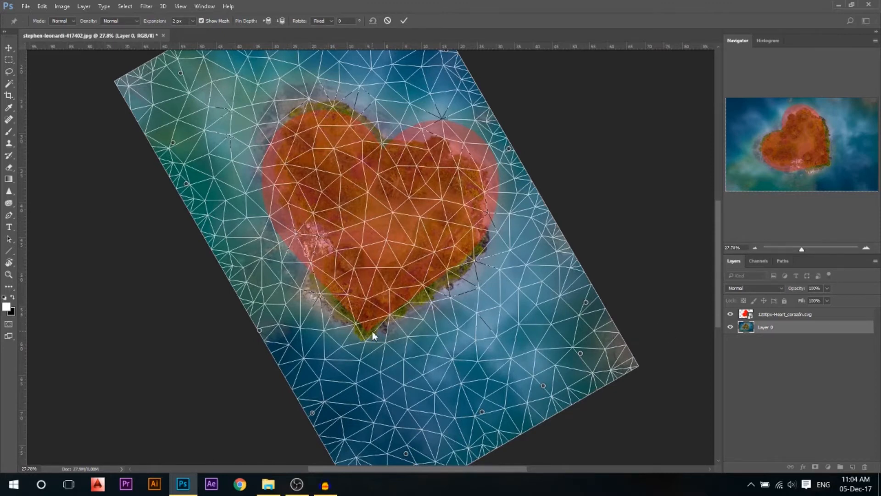
drag(371, 330, 433, 286)
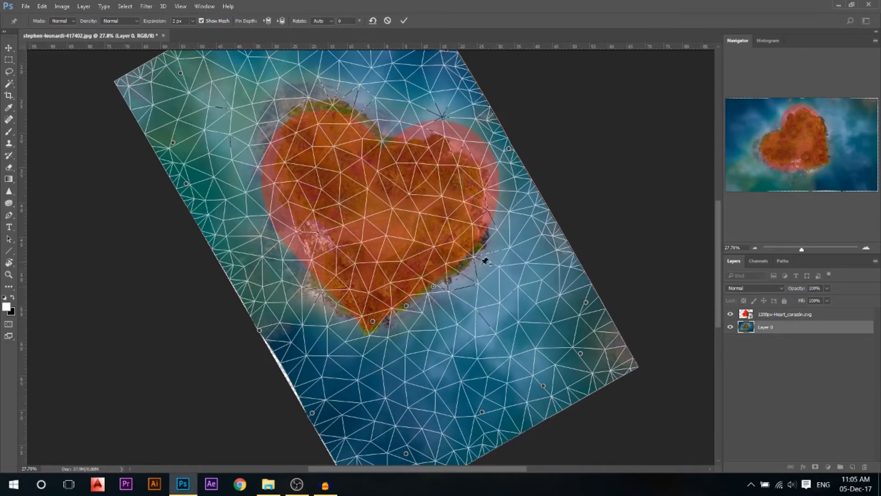
drag(468, 257, 454, 272)
drag(484, 205, 494, 201)
drag(486, 167, 360, 133)
drag(338, 102, 295, 117)
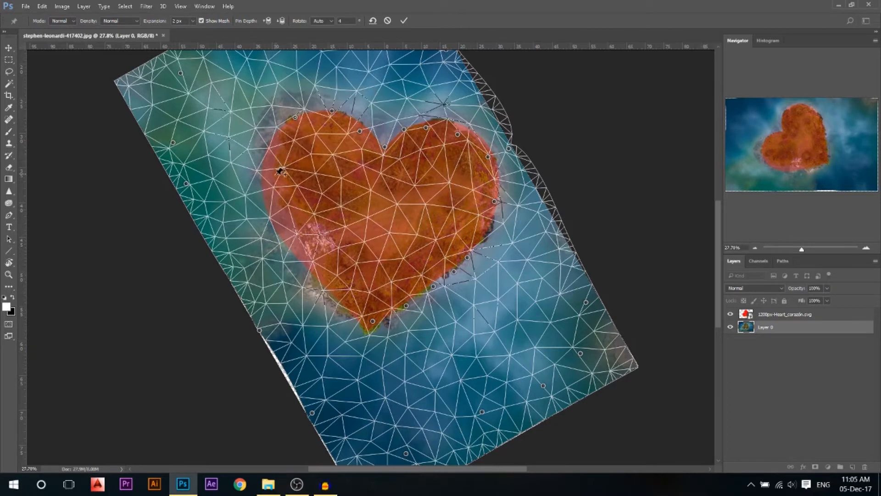
Pin the left lobe and left side of the island and pull them out to the red heart's edge.
scroll(280, 172, up, 3)
click(291, 108)
click(293, 116)
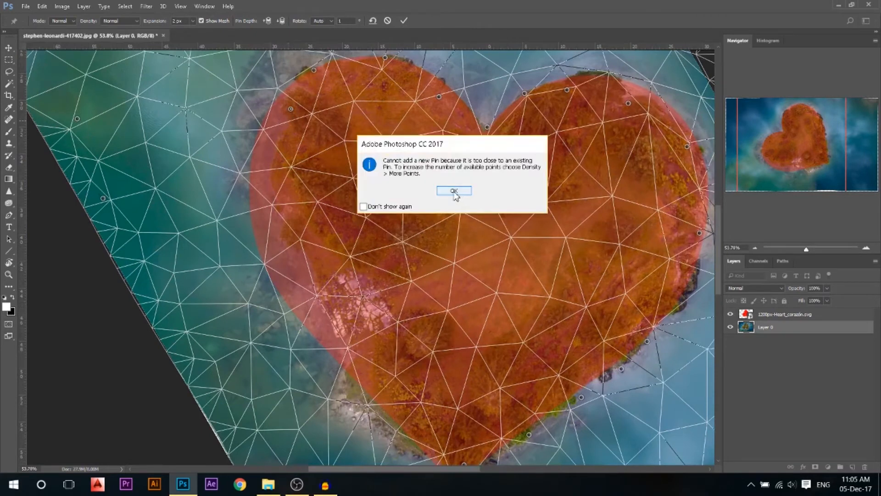
click(454, 190)
drag(291, 108, 280, 106)
drag(276, 142, 249, 151)
drag(266, 203, 259, 203)
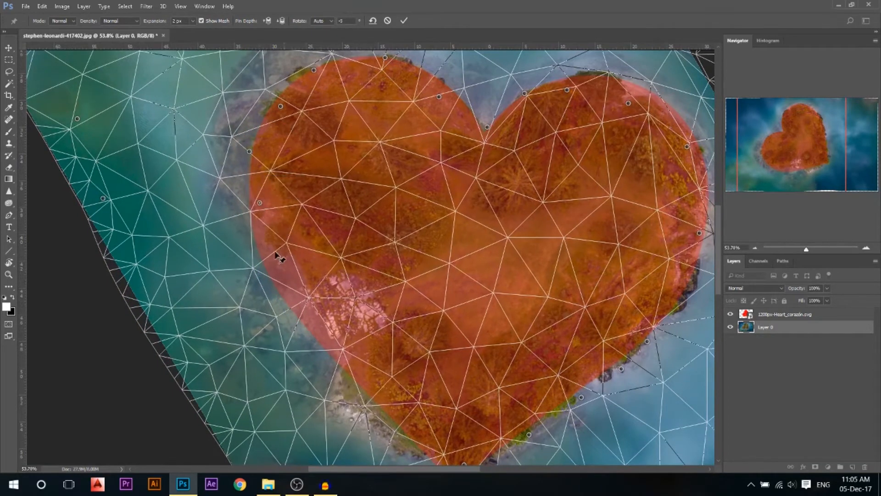
drag(283, 241, 274, 253)
drag(306, 278, 311, 314)
Pin and adjust the island's lower-left shore and bottom tip to follow the red heart's outline.
scroll(349, 338, down, 3)
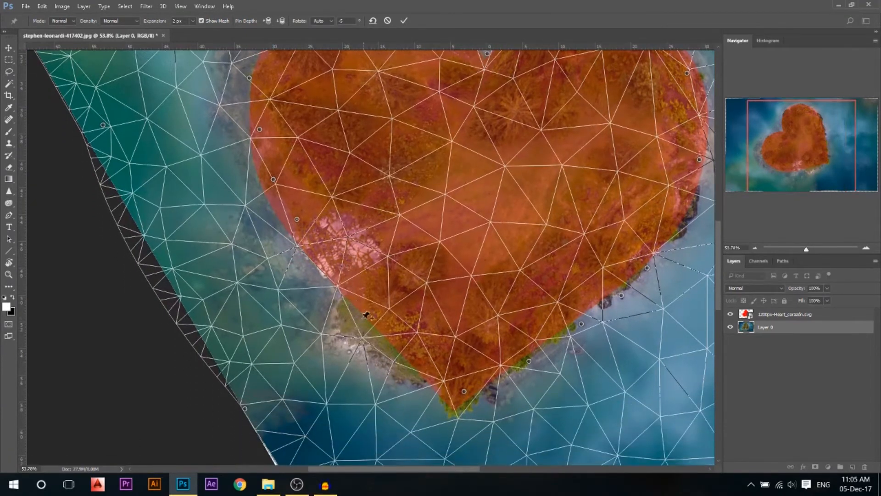
drag(362, 340, 368, 326)
drag(406, 363, 406, 362)
drag(464, 391, 463, 391)
click(488, 389)
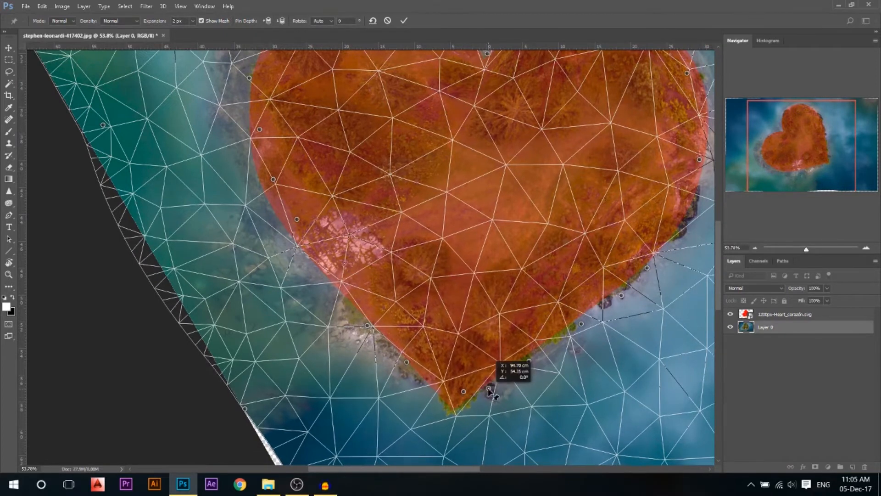
click(424, 382)
click(456, 211)
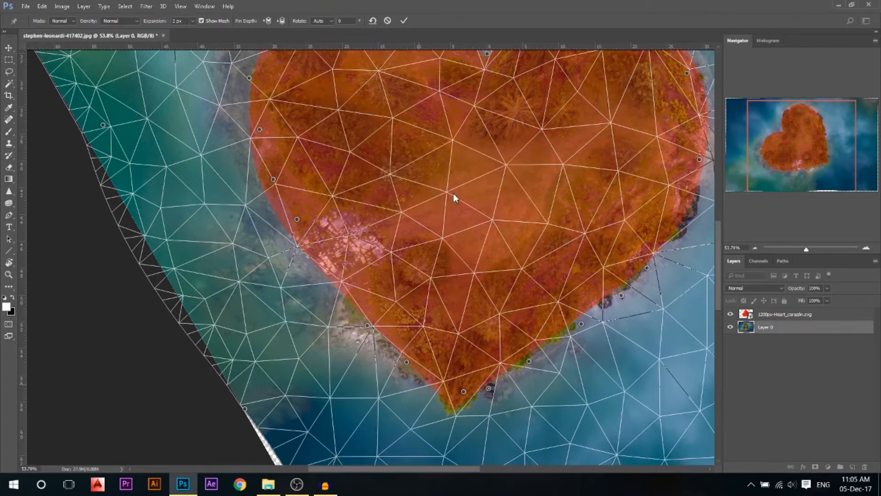
Apply the puppet warp and hide the red heart layer.
scroll(430, 372, down, 3)
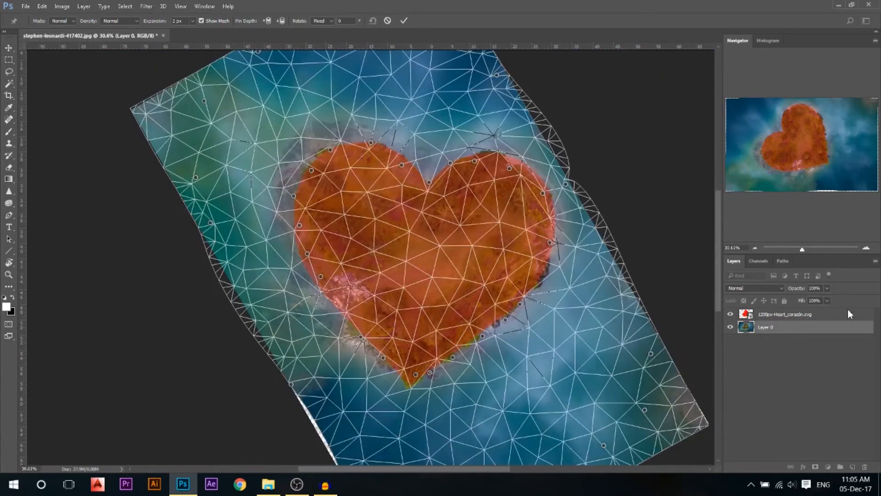
click(405, 22)
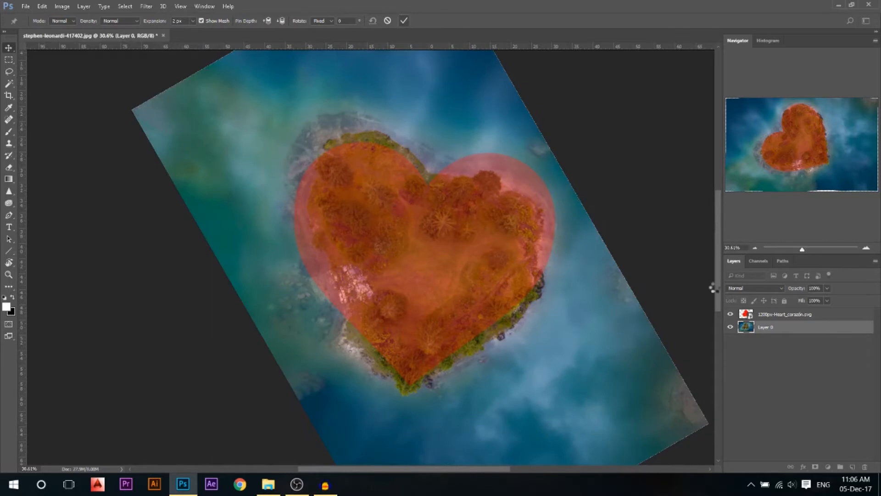
click(729, 314)
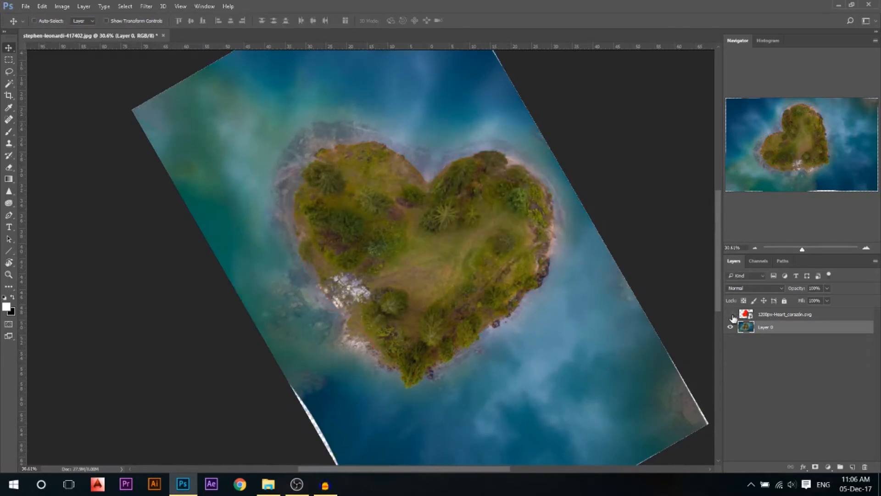
scroll(428, 252, down, 1)
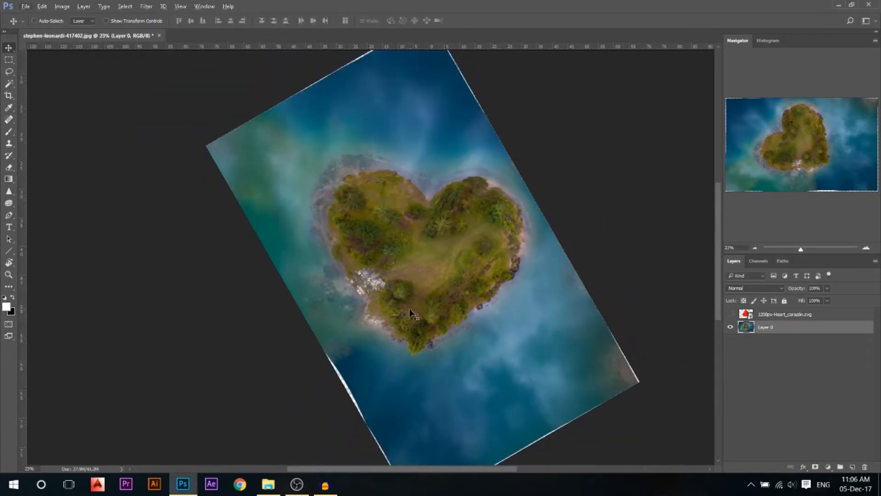
Rotate the canvas view back to 0° and return to the Move tool.
click(12, 262)
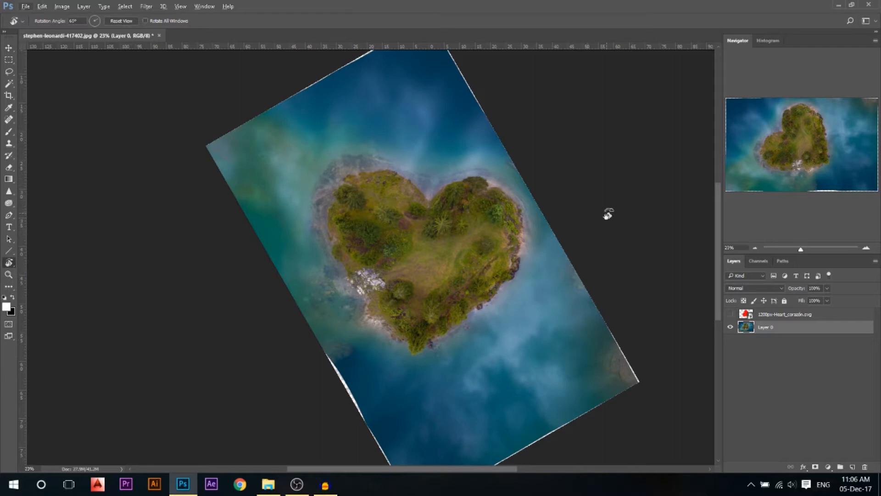
drag(609, 212, 419, 105)
key(v)
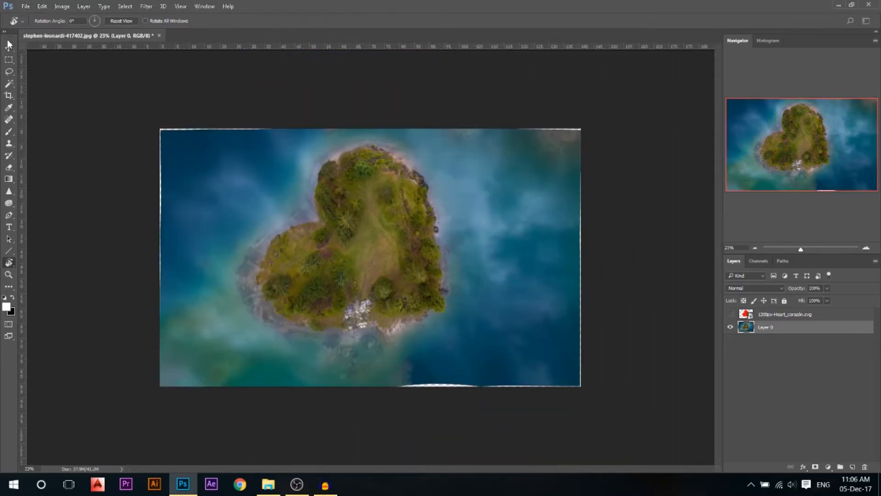
scroll(362, 228, up, 1)
scroll(448, 285, down, 2)
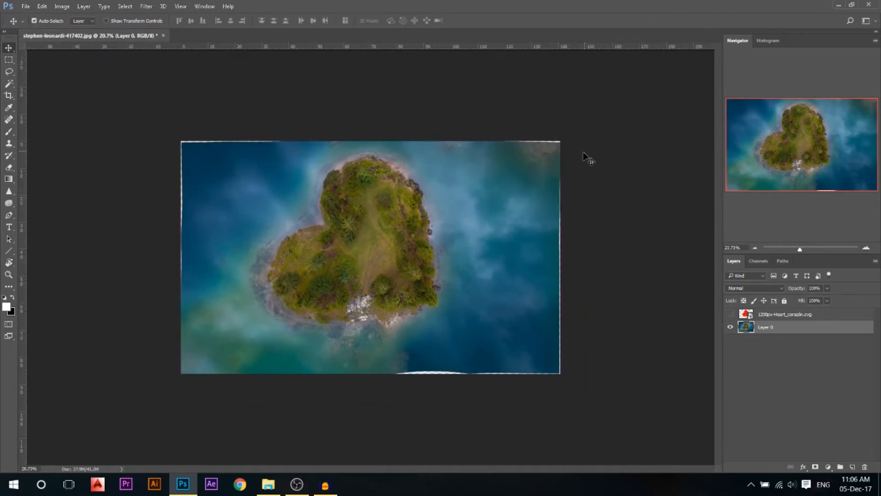
Rotate the island layer by about 58° so the heart points down, and centre it on the canvas.
key(ctrl+t)
drag(543, 98, 626, 299)
drag(419, 271, 447, 270)
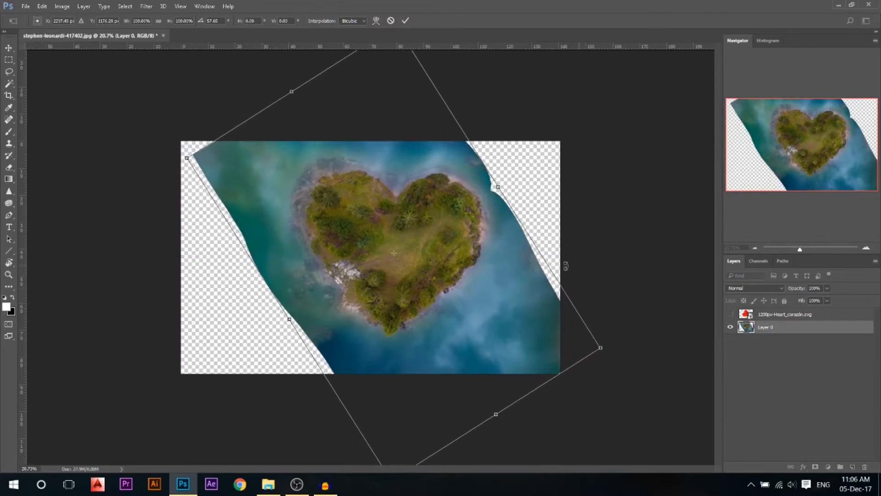
key(Return)
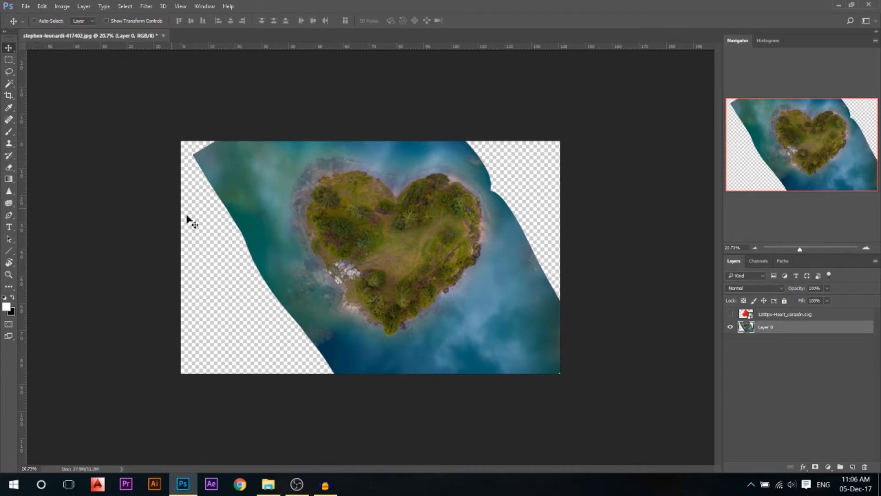
Crop the left and right sides of the canvas closer to the heart-shaped island.
click(9, 95)
drag(183, 257, 201, 258)
drag(549, 257, 516, 256)
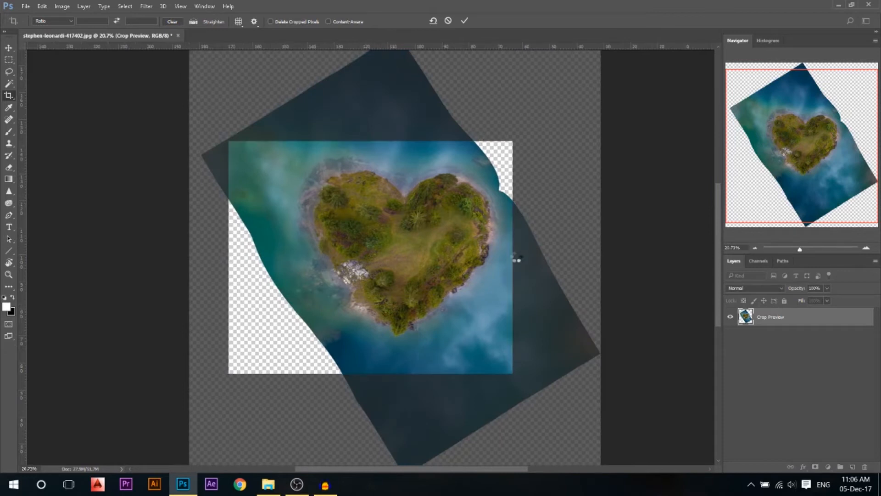
key(Return)
key(ctrl+0)
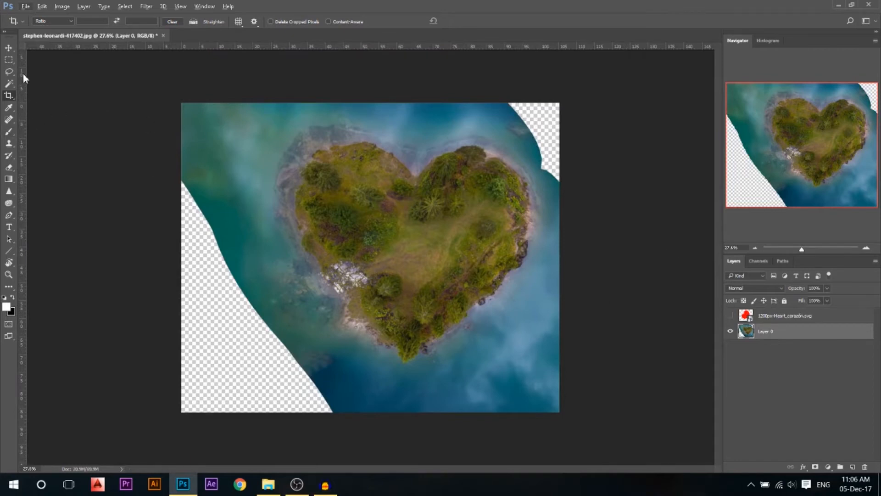
Set the Clone Stamp tool to sample only the current layer and give it a larger, soft brush.
click(9, 144)
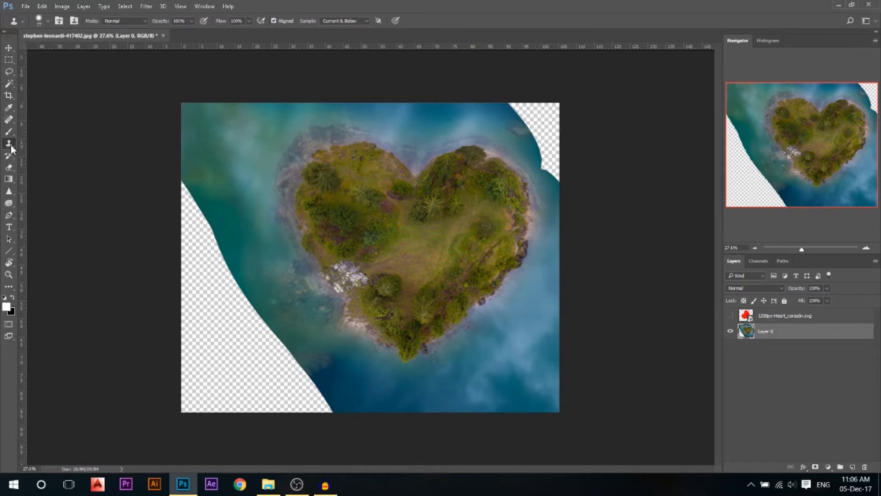
click(334, 29)
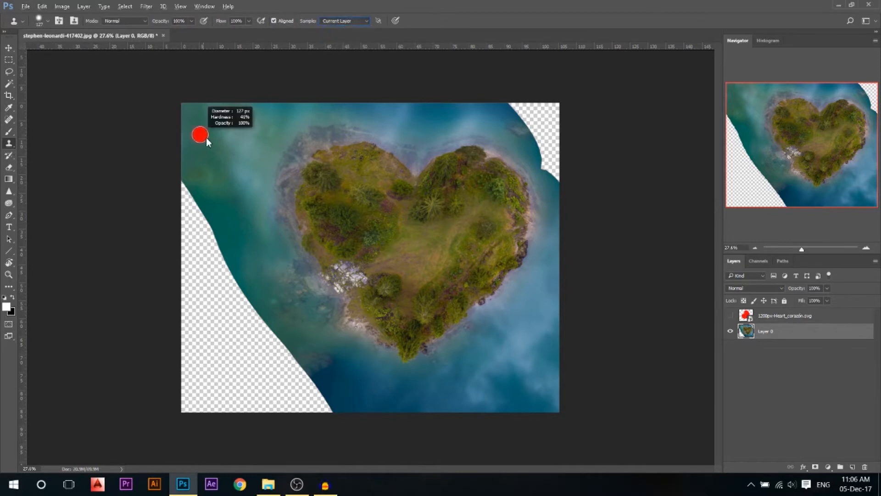
right_click(232, 139)
drag(290, 180, 237, 172)
alt+right_click(212, 153)
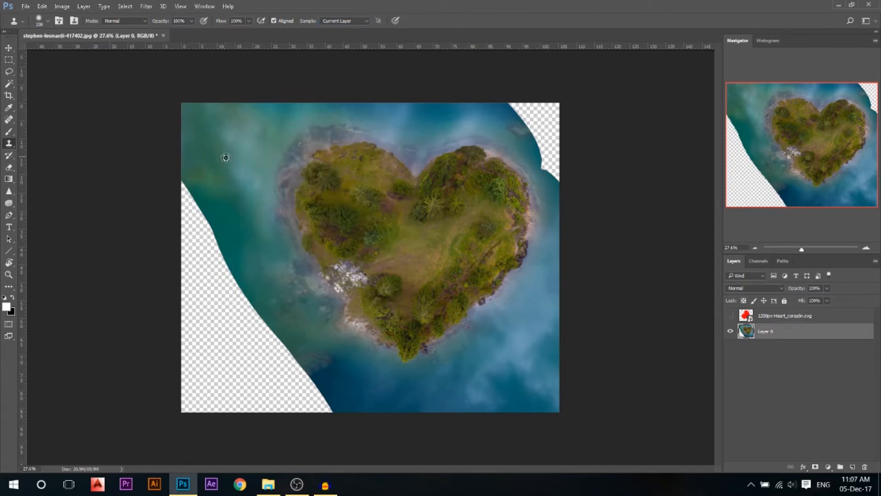
click(205, 250)
click(195, 259)
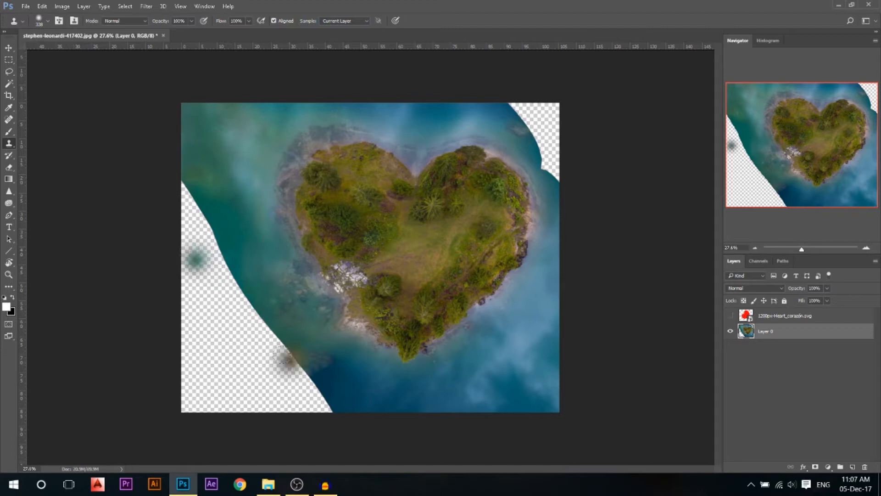
key(ctrl+z)
key(ctrl+alt+z)
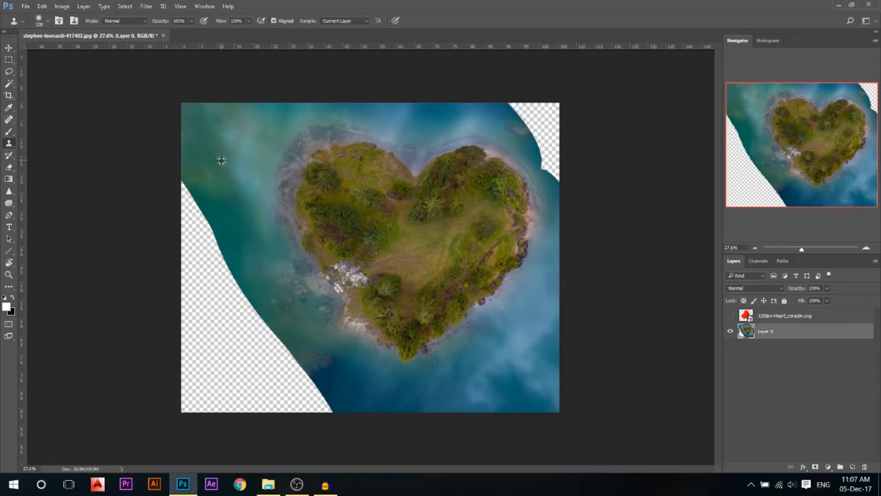
Clone teal water over the upper end of the large transparent area along the canvas's left edge.
drag(193, 188, 211, 253)
mouse_move(205, 198)
mouse_down()
mouse_move(222, 263)
mouse_move(201, 222)
mouse_move(211, 283)
mouse_up()
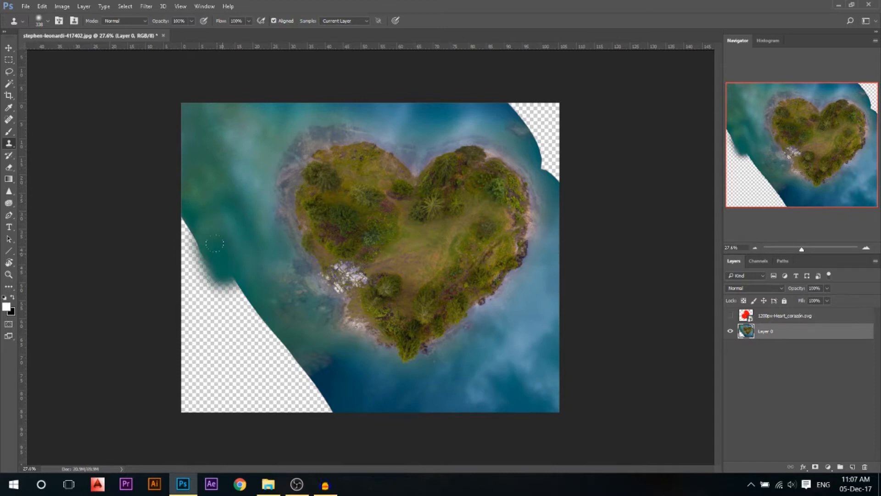
drag(216, 248, 227, 284)
mouse_move(192, 204)
mouse_down()
mouse_move(194, 196)
mouse_move(200, 216)
mouse_up()
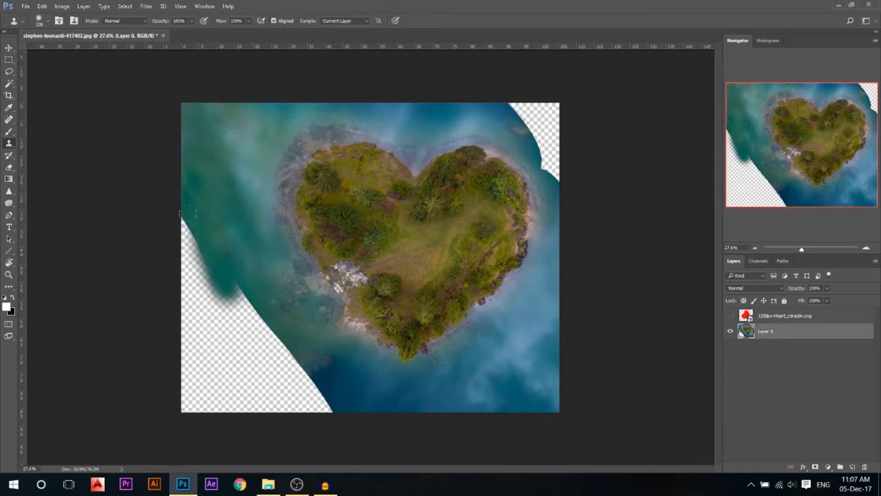
mouse_move(188, 221)
mouse_down()
mouse_move(176, 277)
mouse_move(181, 234)
mouse_up()
Extend the cloned teal water down the left gap and clone dark blue water over the gap's lower edge.
alt+right_click(221, 175)
alt+click(224, 211)
drag(222, 278, 230, 304)
alt+right_click(342, 376)
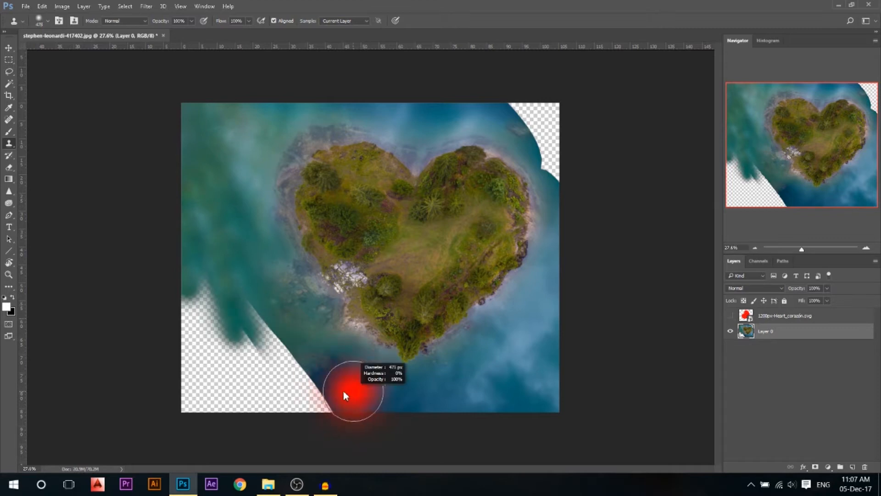
mouse_move(318, 388)
mouse_down()
mouse_move(293, 362)
mouse_move(321, 409)
mouse_move(280, 345)
mouse_move(312, 370)
mouse_move(280, 359)
mouse_up()
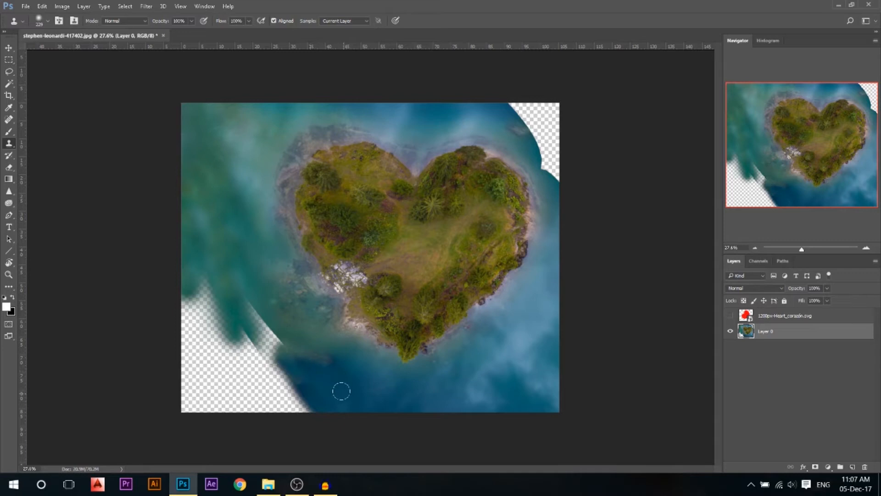
Clone sampled teal water over the middle of the remaining transparent area below and left of the island.
alt+click(257, 273)
mouse_move(249, 308)
mouse_down()
mouse_move(269, 330)
mouse_move(272, 367)
mouse_up()
alt+click(205, 262)
mouse_move(217, 296)
mouse_down()
mouse_move(193, 277)
mouse_move(184, 309)
mouse_move(233, 267)
mouse_move(186, 283)
mouse_move(175, 337)
mouse_move(234, 351)
mouse_move(224, 187)
mouse_move(216, 333)
mouse_move(228, 362)
mouse_move(243, 384)
mouse_up()
alt+right_click(223, 266)
alt+click(228, 249)
alt+click(212, 286)
Fill the rest of the lower-left transparent area down to the canvas edge with cloned teal water.
alt+right_click(215, 228)
alt+click(205, 134)
alt+click(209, 194)
alt+right_click(246, 252)
mouse_move(200, 354)
mouse_down()
mouse_move(194, 331)
mouse_move(197, 397)
mouse_up()
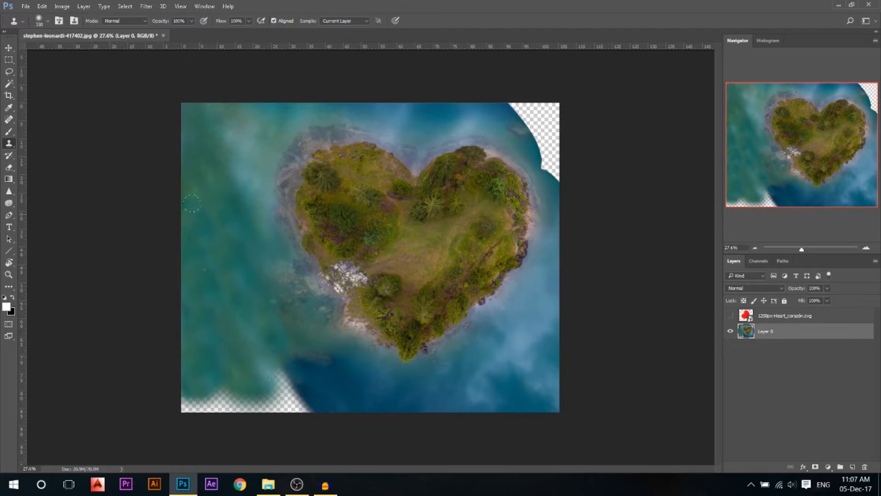
mouse_move(260, 367)
mouse_down()
mouse_move(286, 395)
mouse_move(235, 359)
mouse_move(241, 348)
mouse_move(255, 389)
mouse_move(242, 400)
mouse_move(177, 394)
mouse_move(223, 369)
mouse_move(199, 390)
mouse_move(209, 400)
mouse_move(198, 378)
mouse_up()
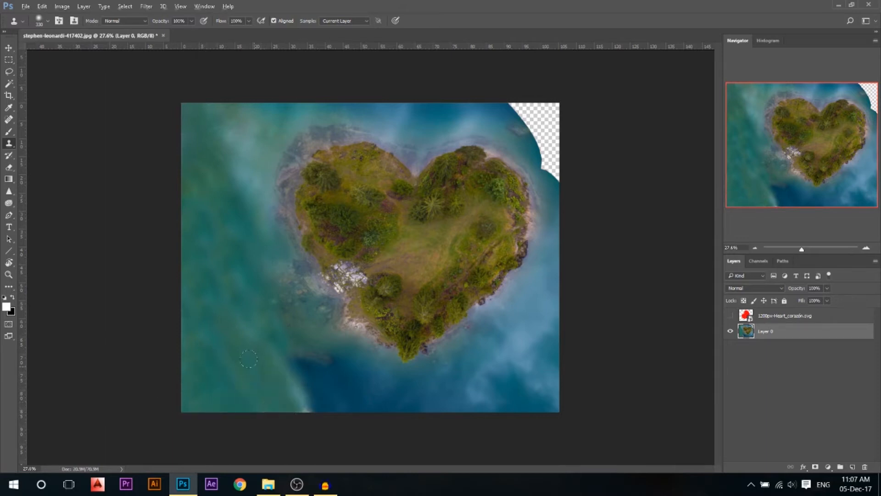
drag(272, 377, 284, 402)
click(310, 392)
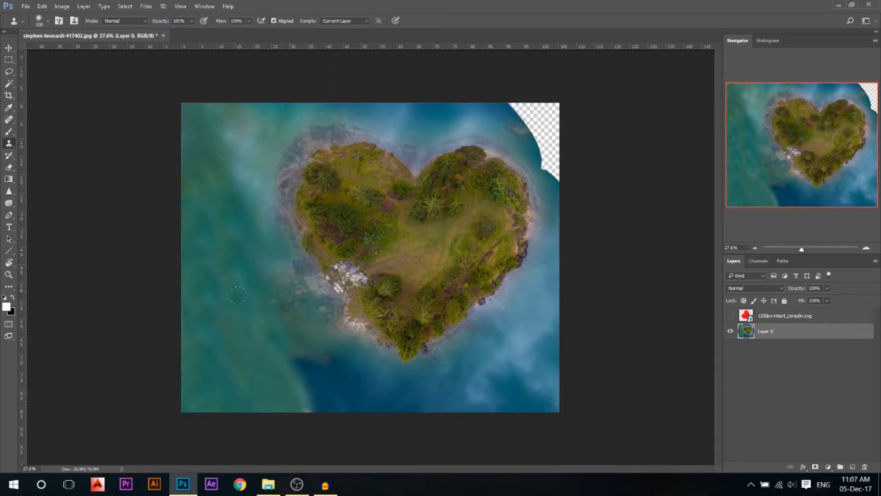
Lower the Clone Stamp opacity to 38% and blend dark blue water into the hard seam at the canvas's bottom edge.
drag(166, 25, 159, 24)
scroll(270, 398, up, 2)
scroll(275, 265, down, 1)
alt+right_click(345, 383)
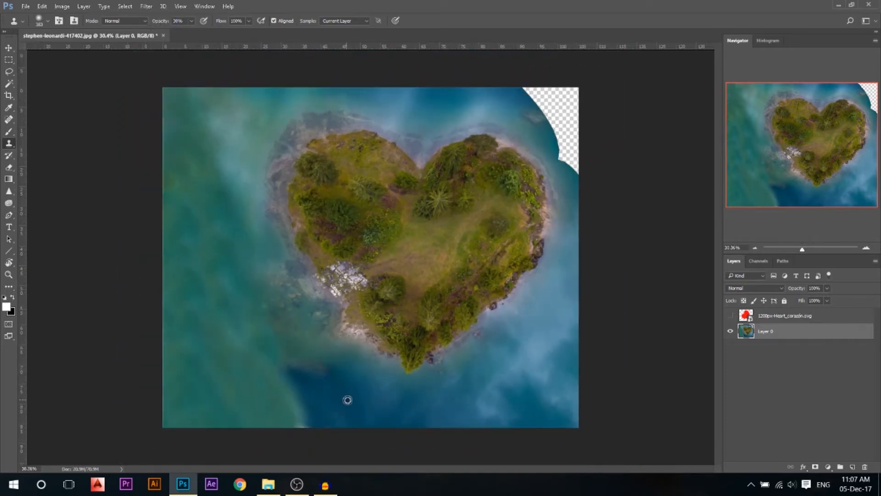
mouse_move(303, 409)
mouse_down()
mouse_move(272, 387)
mouse_move(281, 415)
mouse_move(279, 405)
mouse_move(308, 417)
mouse_up()
alt+click(353, 402)
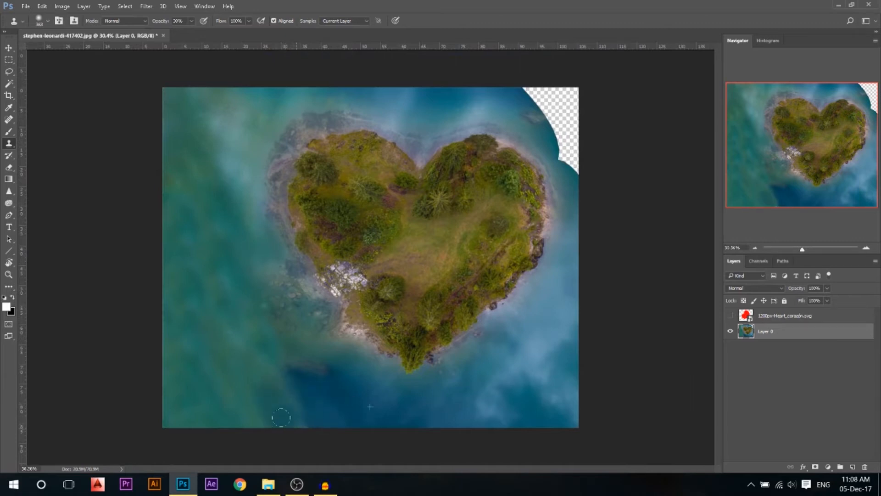
alt+right_click(351, 403)
Soften the teal-to-blue transition and cloned streaks in the lower-left water using resampled strokes, undoing the last stroke.
alt+right_click(193, 346)
alt+click(227, 357)
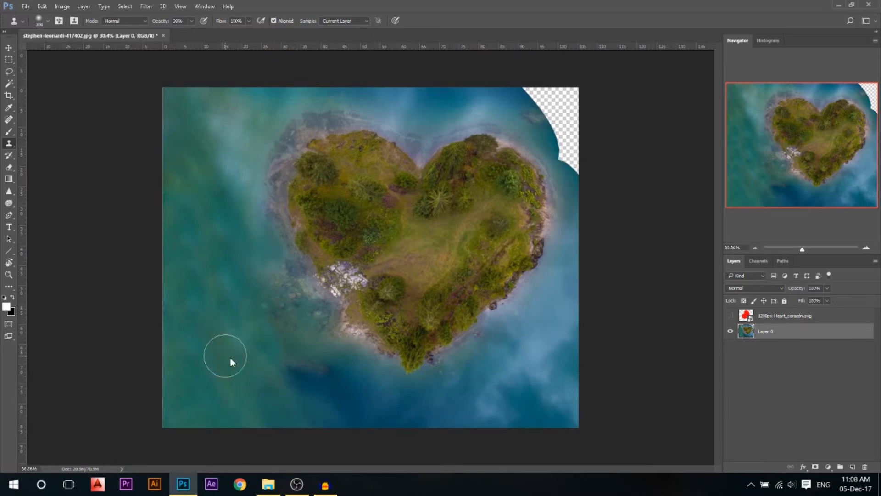
mouse_move(260, 389)
mouse_down()
mouse_move(353, 401)
mouse_move(396, 394)
mouse_move(339, 401)
mouse_up()
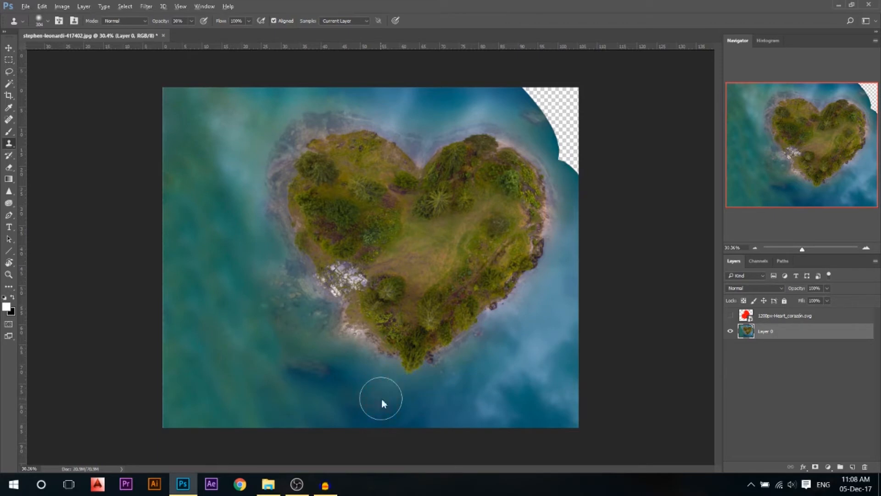
alt+click(225, 129)
drag(201, 229, 225, 310)
alt+right_click(368, 402)
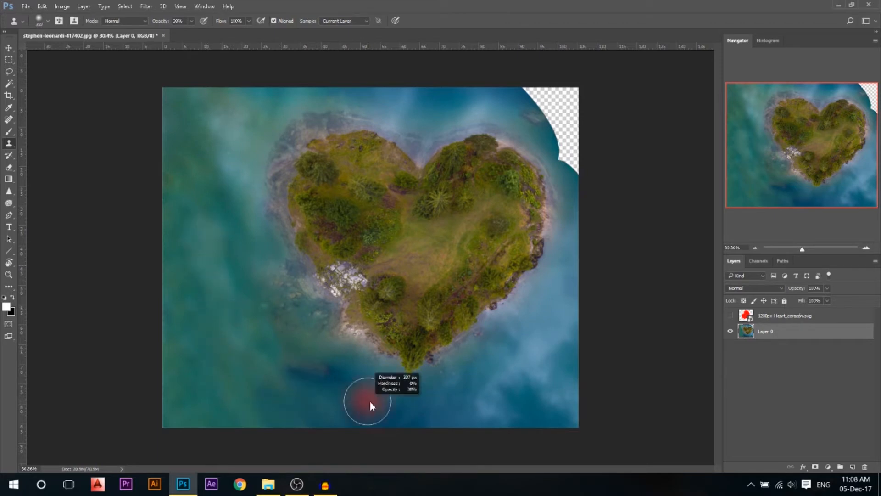
drag(241, 388, 202, 316)
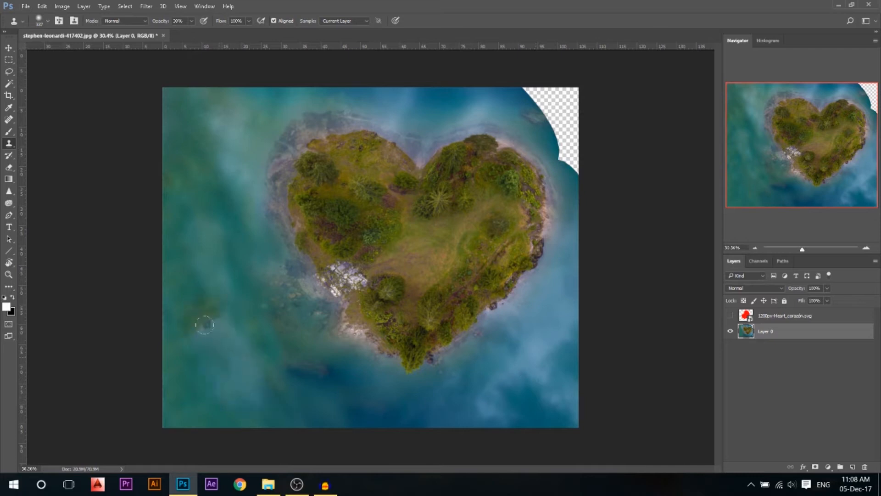
key(ctrl+z)
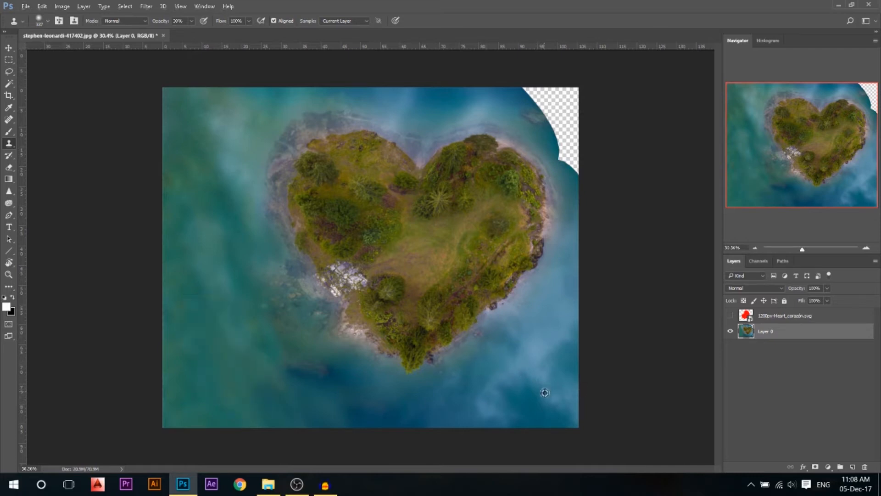
Even out the cloned water left of the island with a soft 436 px clone brush at 38% opacity.
alt+right_click(228, 271)
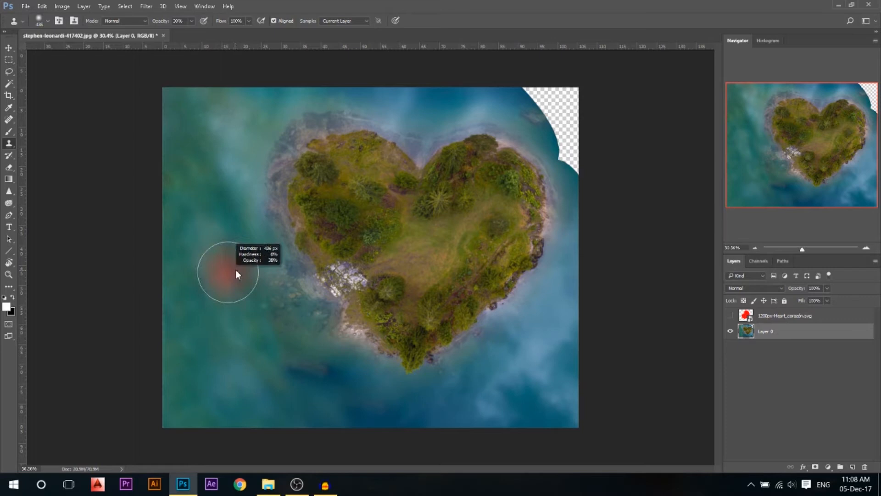
alt+click(212, 162)
drag(193, 201, 190, 217)
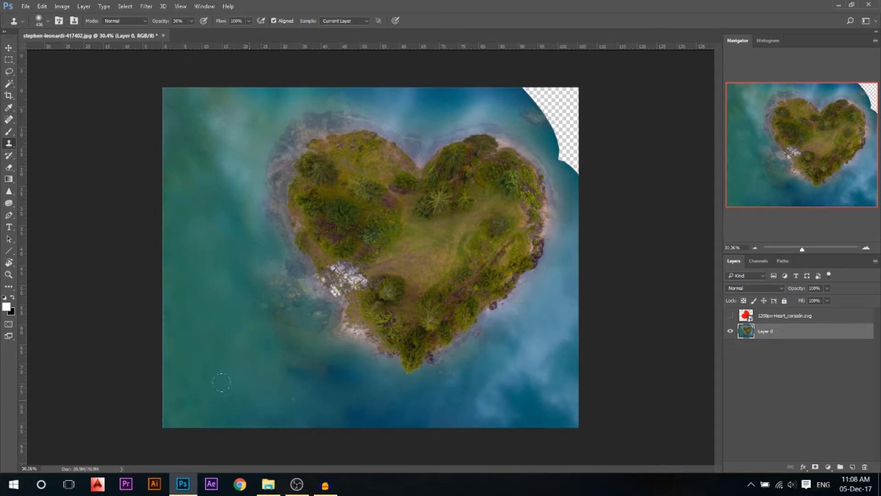
drag(353, 426, 349, 426)
Try cloning across the lower-left water at 100% opacity, and undo it.
key(0)
drag(296, 393, 196, 385)
drag(262, 384, 270, 391)
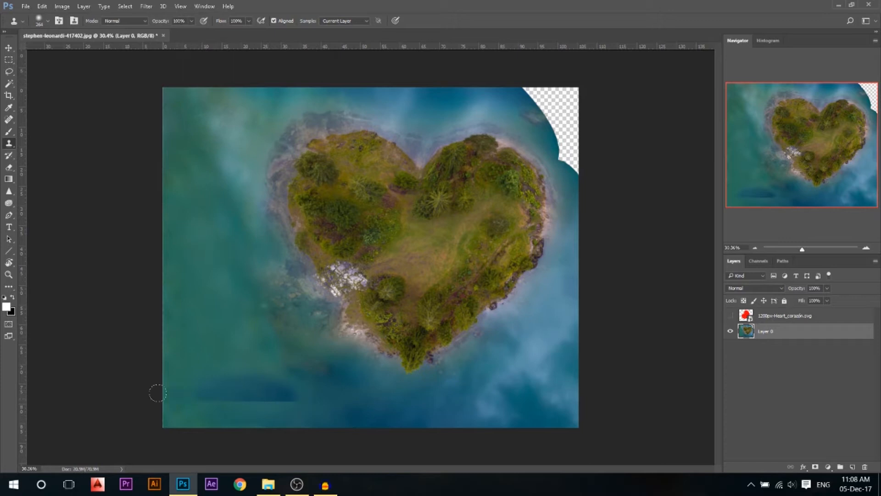
key(ctrl+z)
Try cloning over the upper-left water at 73% and 39% opacity, undoing the unwanted strokes.
drag(169, 22, 157, 22)
alt+right_click(195, 143)
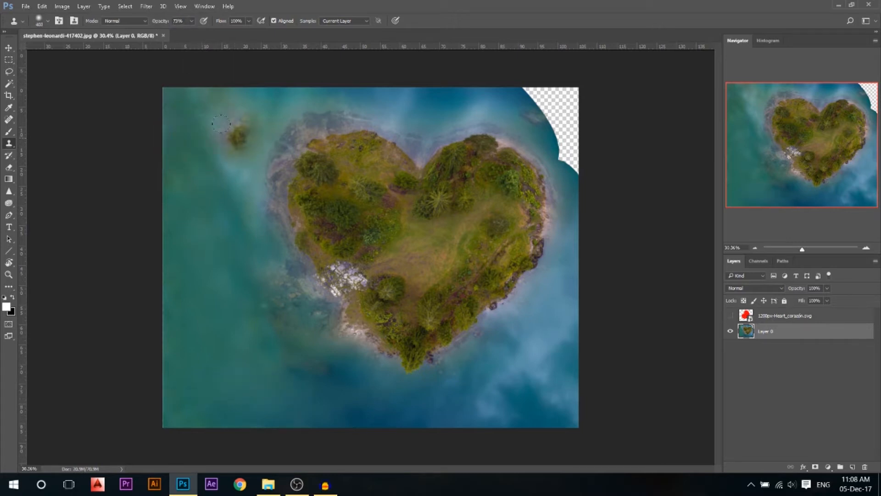
key(ctrl+z)
mouse_move(227, 186)
mouse_down()
mouse_move(193, 117)
mouse_move(229, 98)
mouse_up()
key(ctrl+z)
drag(168, 22, 153, 21)
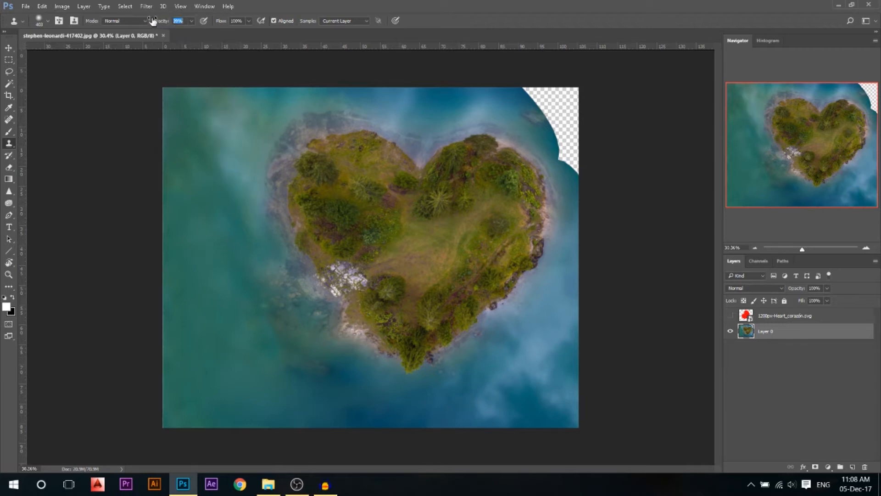
drag(227, 208, 196, 116)
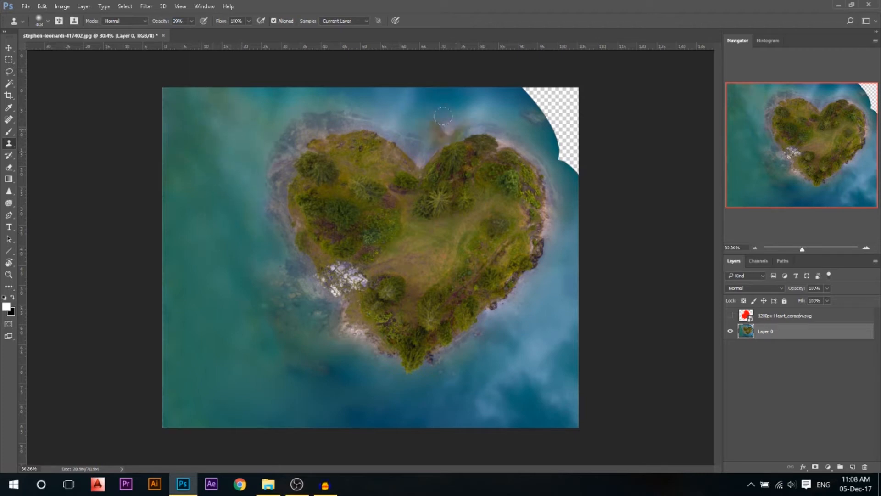
Set the Clone Stamp opacity to 100% and fill the upper-right transparent corner with cloned water.
drag(160, 23, 875, 39)
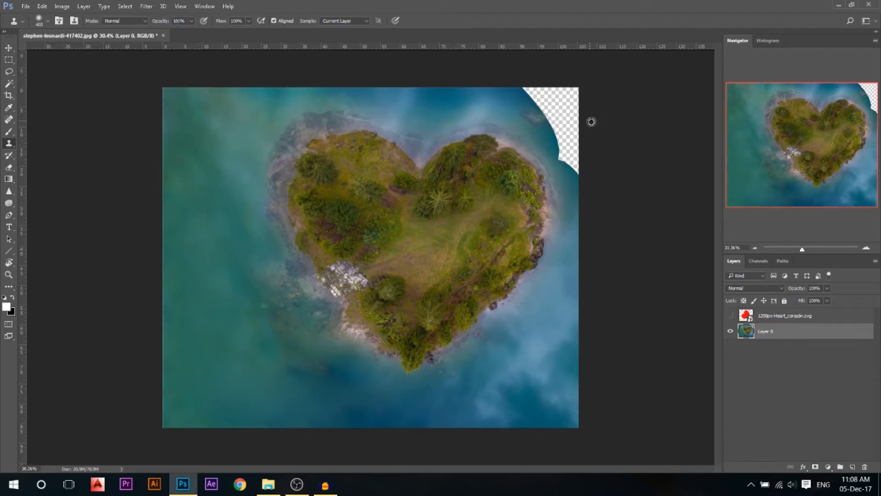
mouse_move(556, 107)
mouse_down()
mouse_move(529, 106)
mouse_move(532, 97)
mouse_move(540, 101)
mouse_move(526, 117)
mouse_move(555, 118)
mouse_move(523, 89)
mouse_move(548, 129)
mouse_move(521, 88)
mouse_move(539, 121)
mouse_up()
alt+click(491, 104)
alt+click(509, 105)
mouse_move(580, 179)
mouse_down()
mouse_move(558, 158)
mouse_move(578, 199)
mouse_up()
drag(544, 352, 563, 354)
alt+click(558, 396)
drag(561, 142, 542, 99)
Lower the Clone Stamp opacity to 66% and blend the newly cloned water in the upper-right corner.
alt+right_click(478, 104)
drag(167, 22, 155, 22)
alt+right_click(228, 216)
alt+right_click(505, 107)
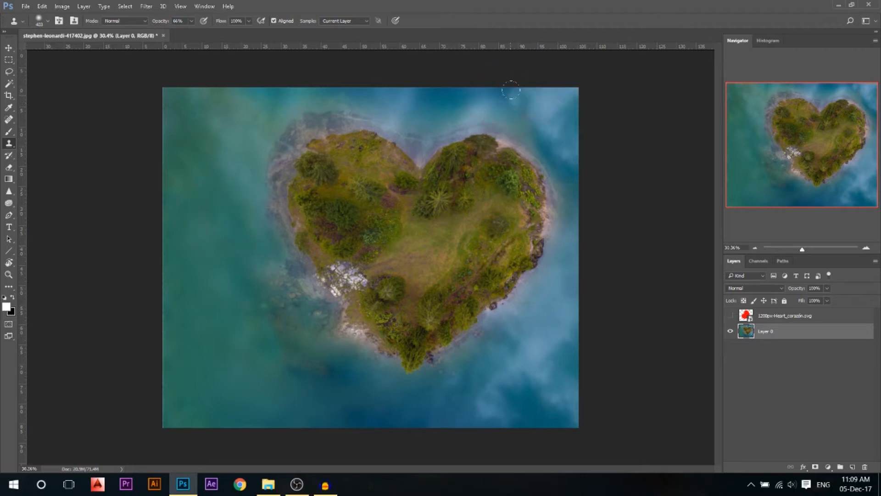
drag(537, 111, 529, 84)
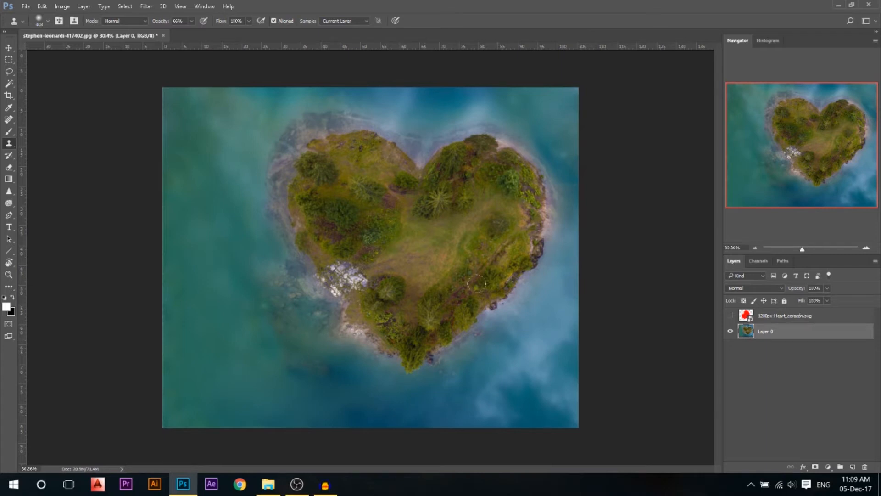
Try cloning blue water from below the island over the upper-right corner, and undo it.
click(559, 95)
key(ctrl+z)
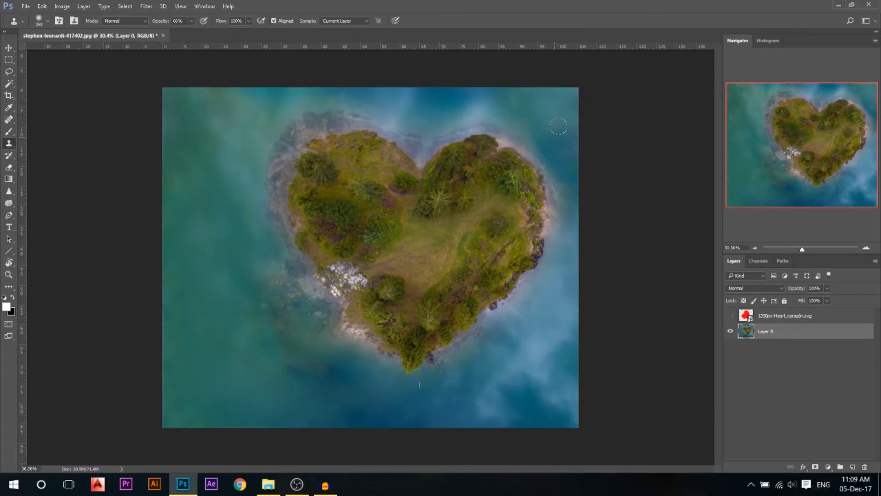
alt+click(431, 410)
drag(507, 92, 568, 91)
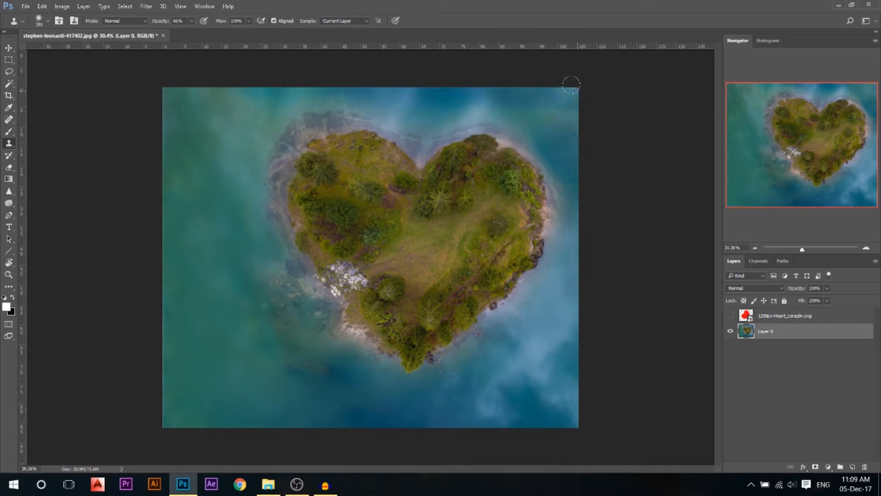
key(ctrl+z)
Try a resized clone brush along the canvas edge above the island's right lobe, and undo the stroke.
alt+right_click(431, 395)
alt+click(426, 406)
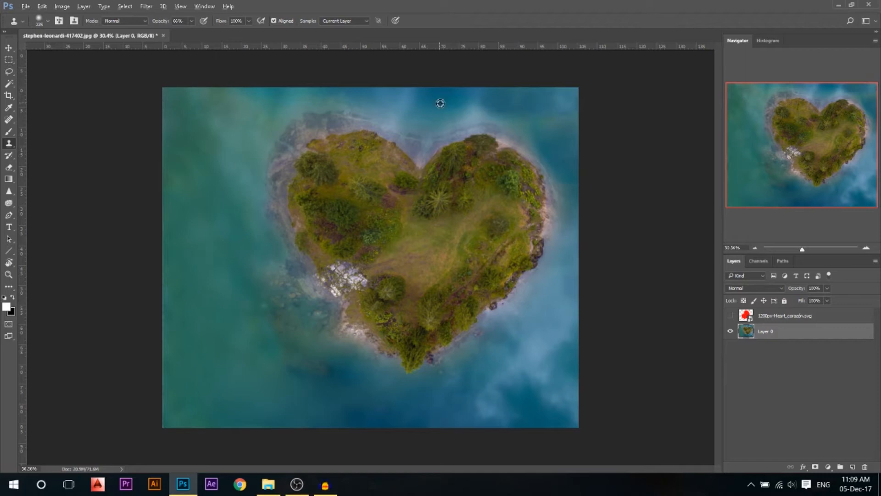
alt+right_click(386, 106)
alt+right_click(200, 128)
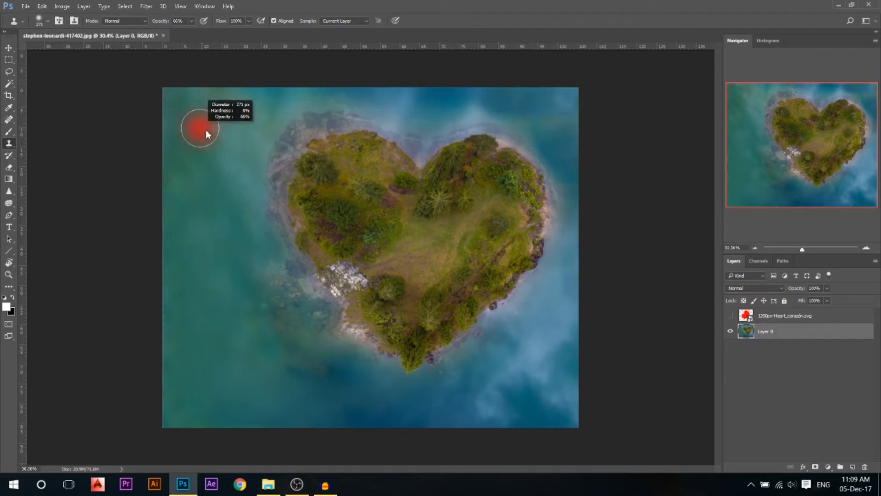
mouse_move(517, 78)
mouse_down()
mouse_move(496, 82)
mouse_move(562, 82)
mouse_up()
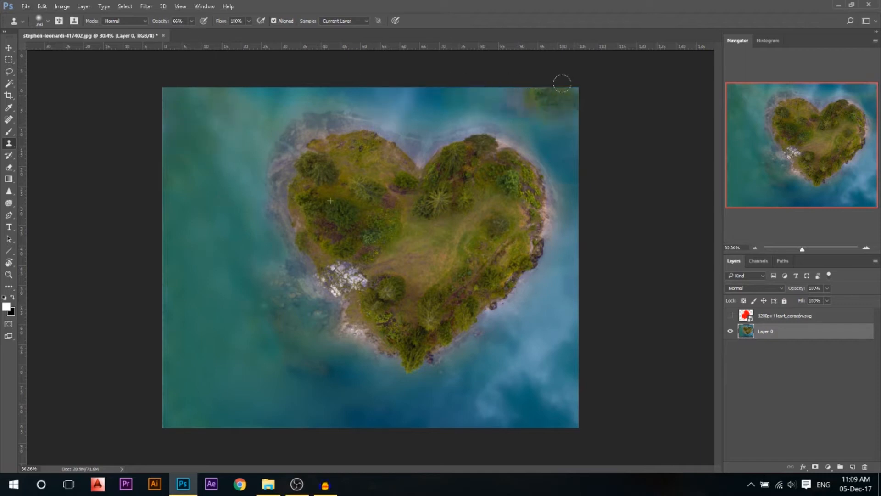
key(ctrl+z)
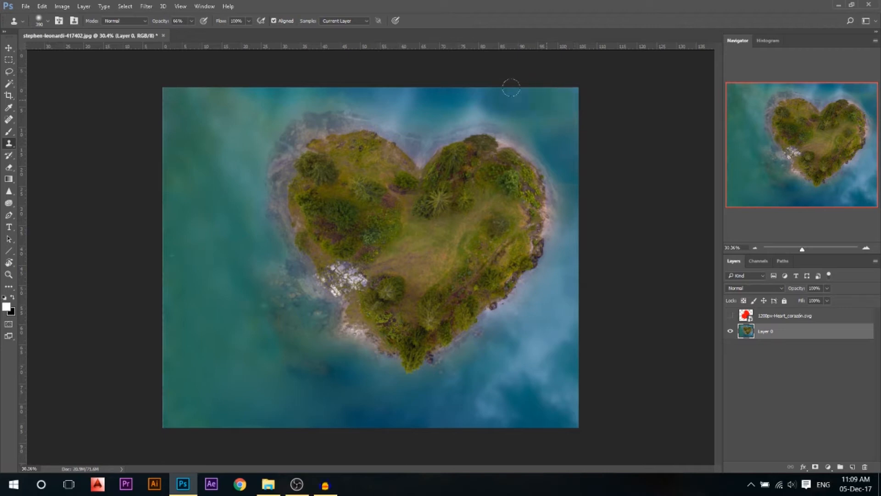
Try a 199 px Clone Stamp stroke on the water above the notch of the heart, and undo it.
scroll(547, 114, up, 4)
alt+right_click(544, 102)
scroll(440, 64, up, 2)
alt+right_click(436, 95)
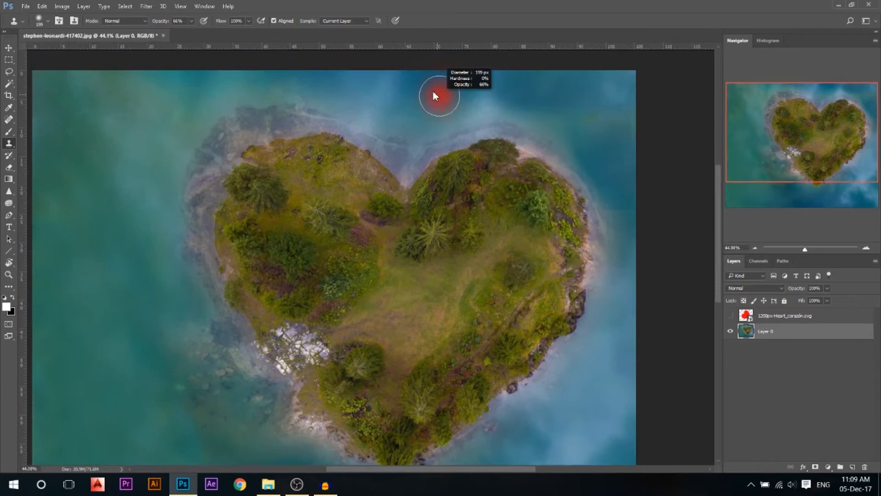
drag(446, 95, 458, 88)
key(ctrl+z)
Lower the Clone Stamp opacity to 42% and blend the water above and beside the island's right lobe with a smaller brush.
key(bracketleft)
key(bracketleft)
key(bracketleft)
key(bracketleft)
drag(156, 21, 151, 21)
alt+right_click(419, 95)
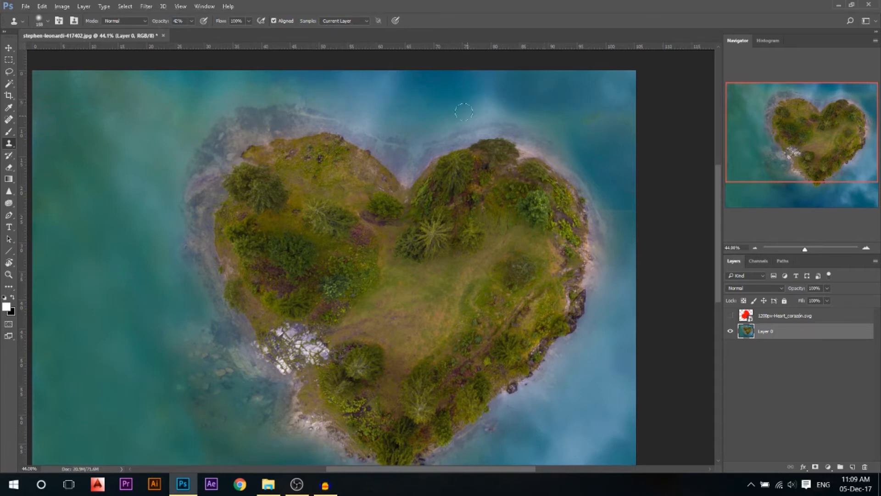
mouse_move(480, 102)
mouse_down()
mouse_move(547, 98)
mouse_move(572, 130)
mouse_move(528, 109)
mouse_move(585, 140)
mouse_up()
drag(615, 201, 619, 206)
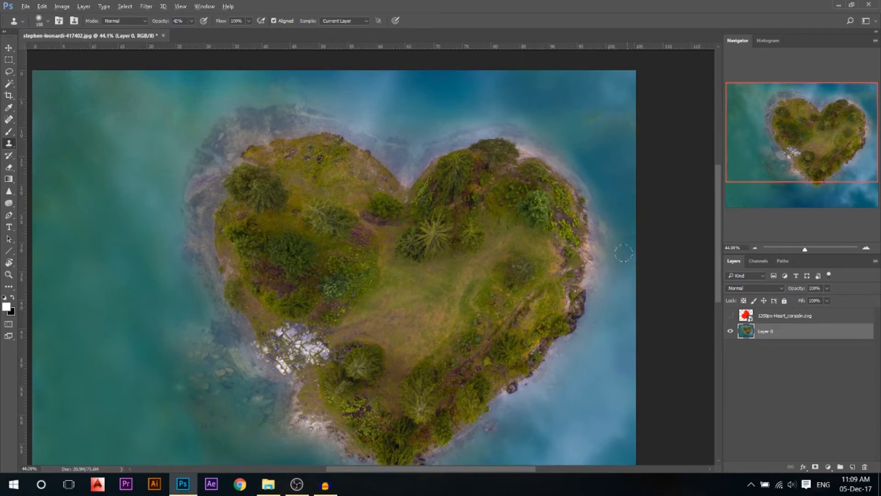
Retouch the water between the island's right shore and the canvas edge with the Clone Stamp, adjusting the brush size.
scroll(656, 230, down, 4)
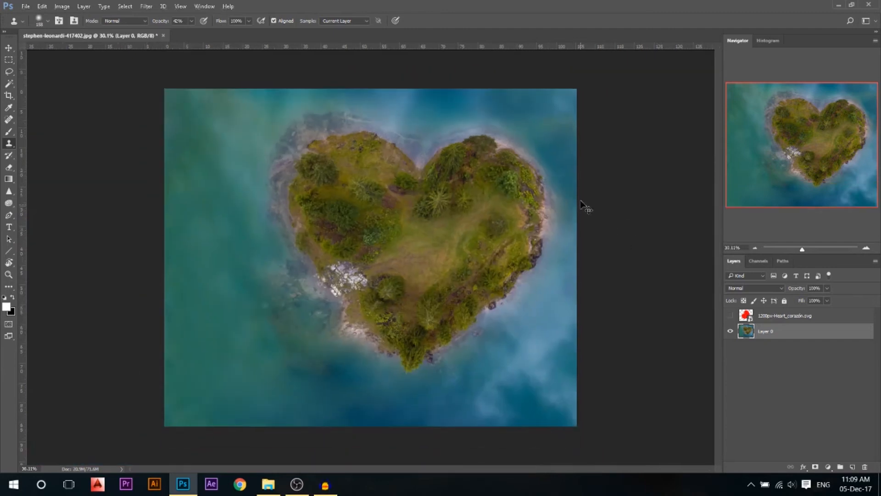
scroll(586, 206, up, 6)
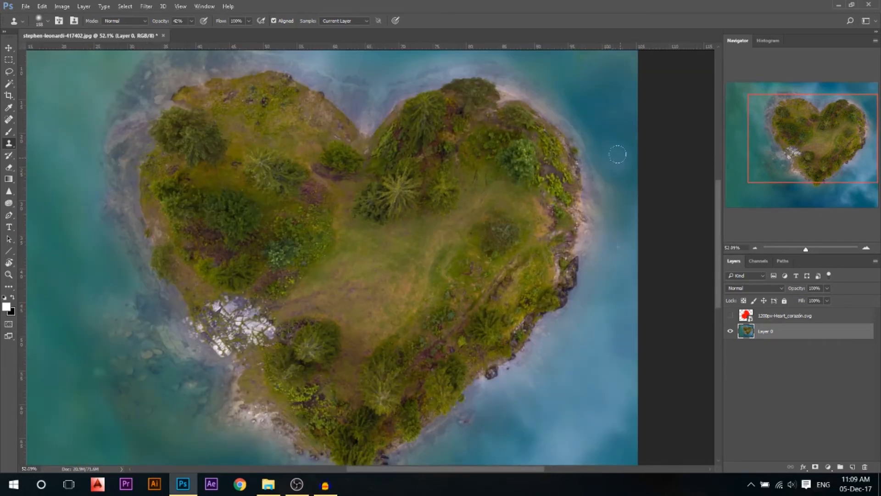
alt+right_click(608, 289)
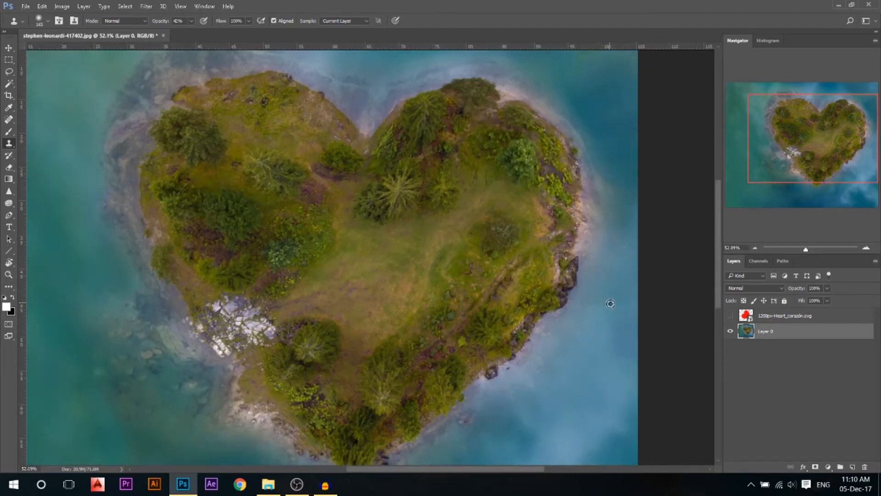
scroll(606, 174, down, 2)
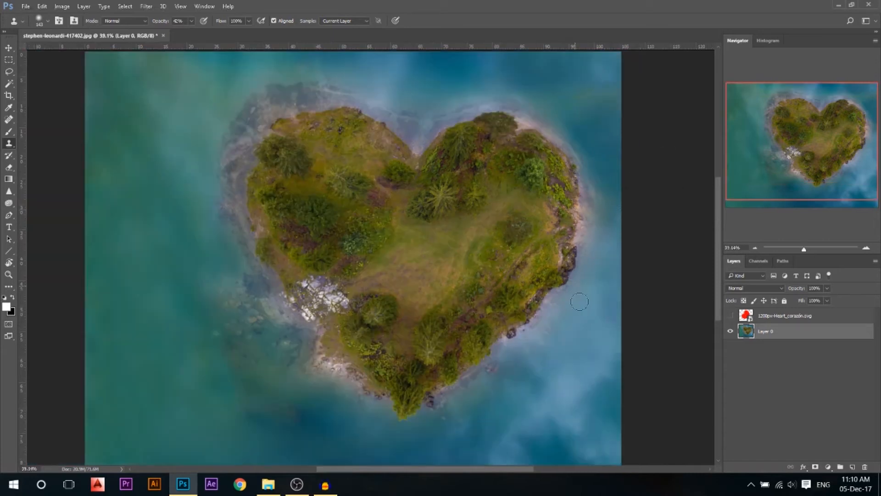
scroll(619, 137, up, 3)
alt+right_click(616, 126)
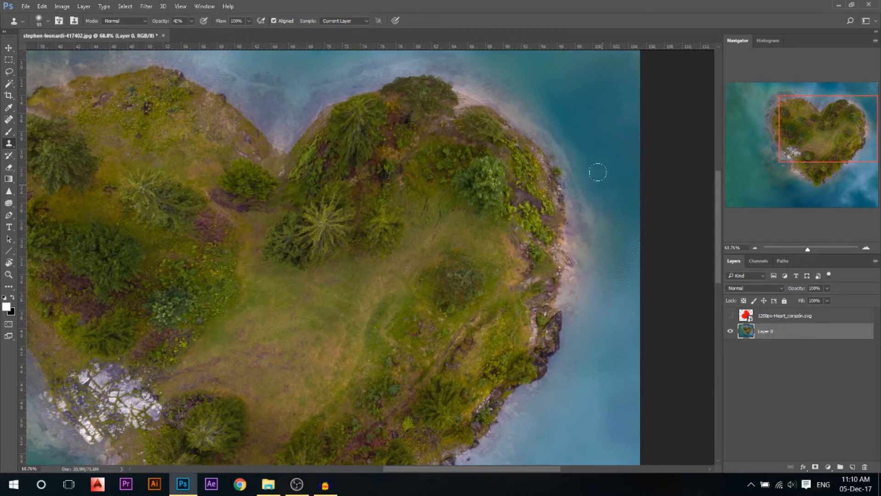
scroll(625, 203, down, 5)
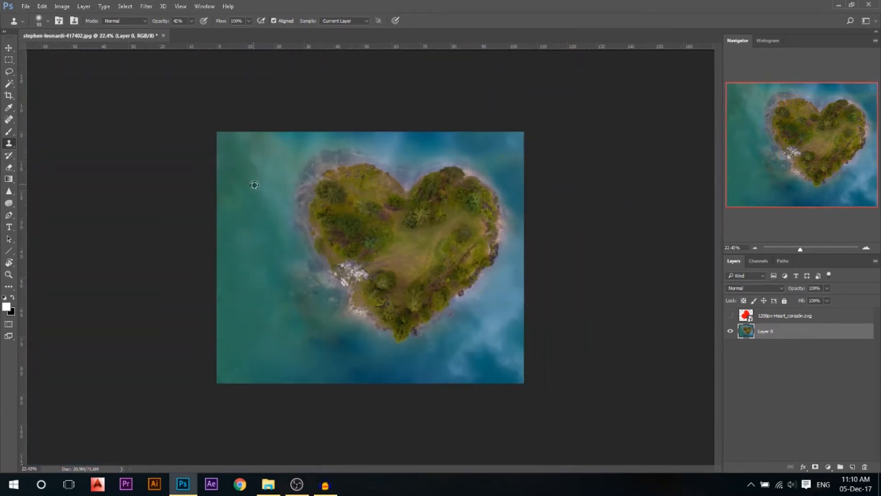
Free-transform the island layer, rotating it slightly counterclockwise to straighten the heart and enlarging it a little.
click(9, 47)
key(ctrl+t)
drag(621, 192, 661, 186)
scroll(518, 211, down, 3)
drag(507, 379, 511, 383)
key(Return)
key(ctrl+t)
drag(548, 160, 547, 155)
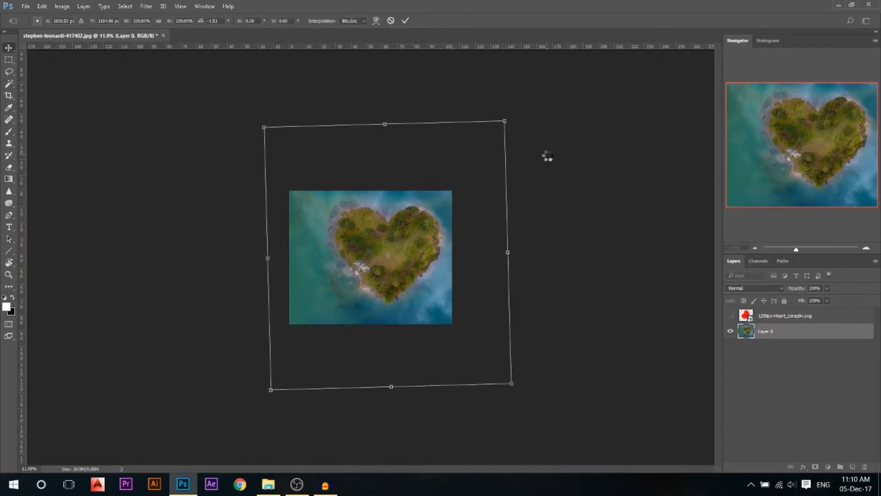
key(Escape)
drag(350, 47, 388, 46)
Place the aerial sailboat photo as a new layer above the island and scale it down slightly around its center.
key(ctrl+0)
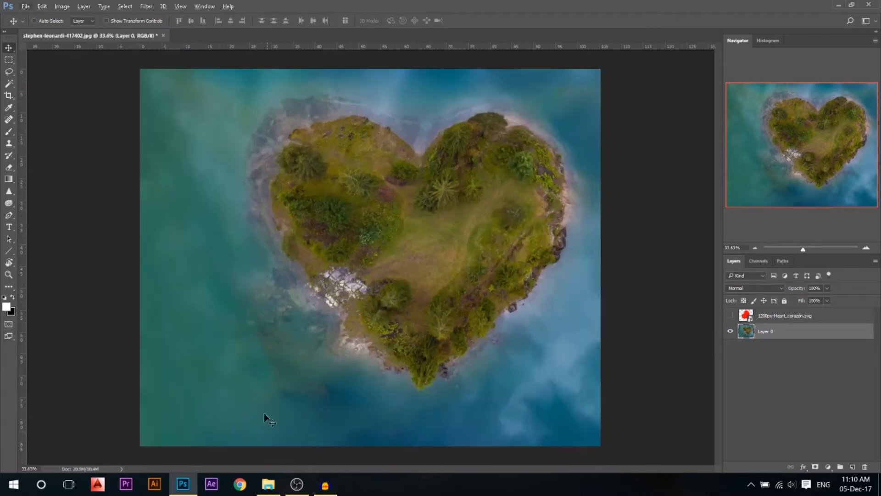
click(268, 484)
drag(436, 107, 252, 353)
key(Return)
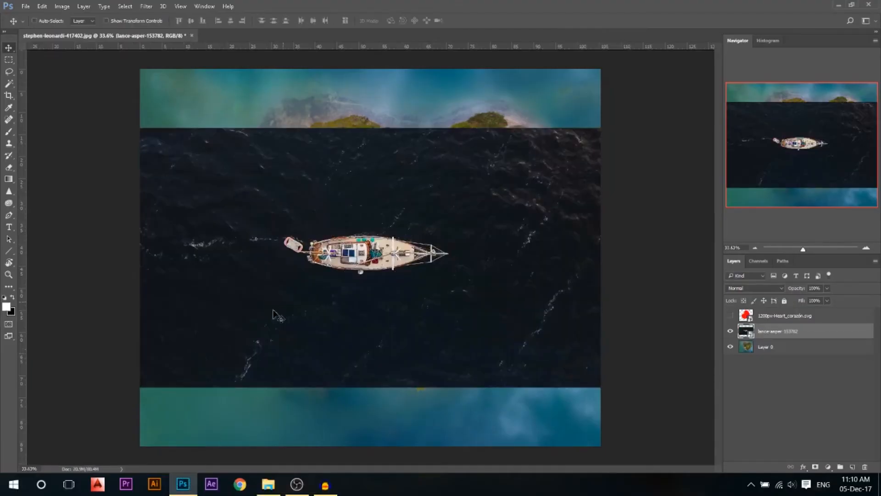
key(ctrl+t)
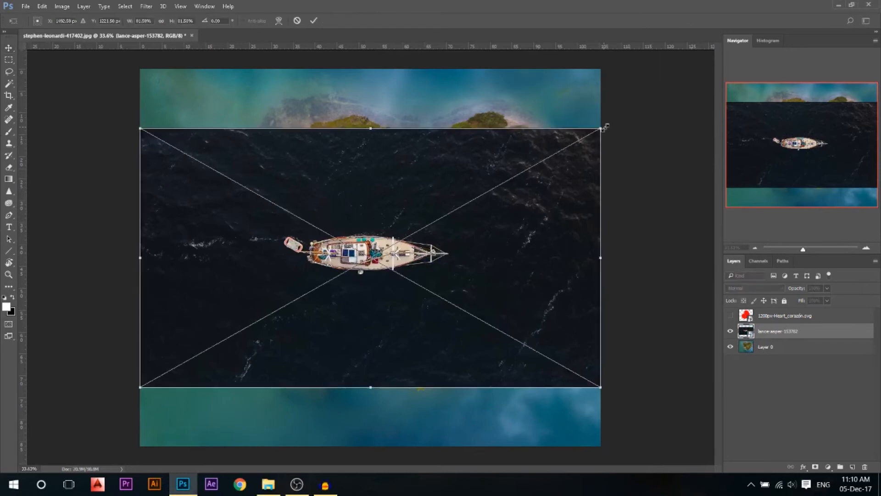
drag(605, 127, 588, 136)
key(Return)
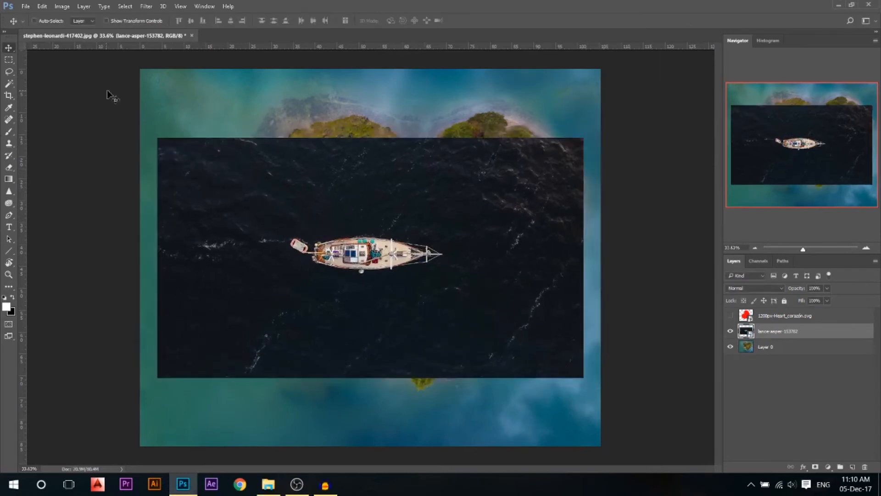
Isolate the sailboat by selecting the dark water with the Magic Wand at tolerance 23, adding a layer mask and inverting it.
click(9, 83)
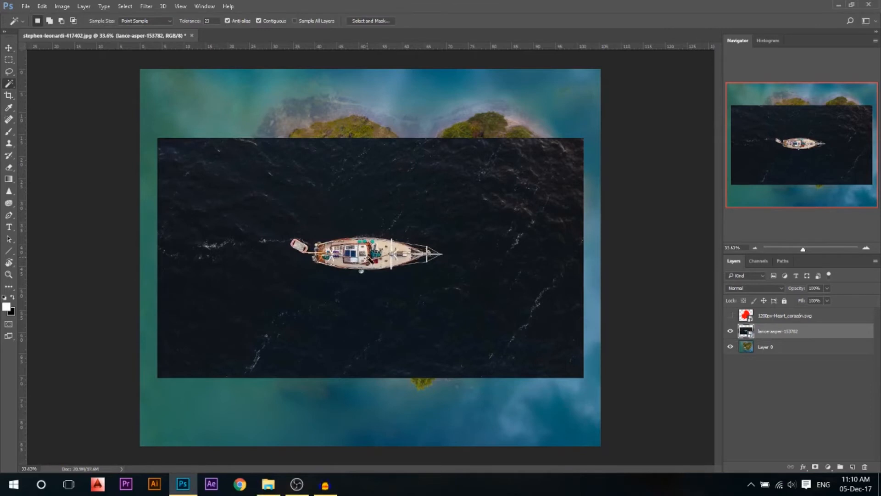
click(390, 298)
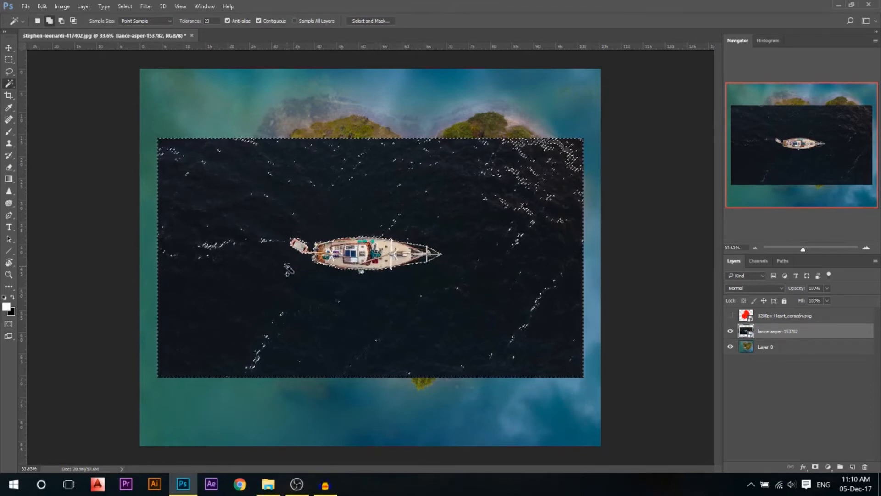
alt+scroll(429, 237, up, 5)
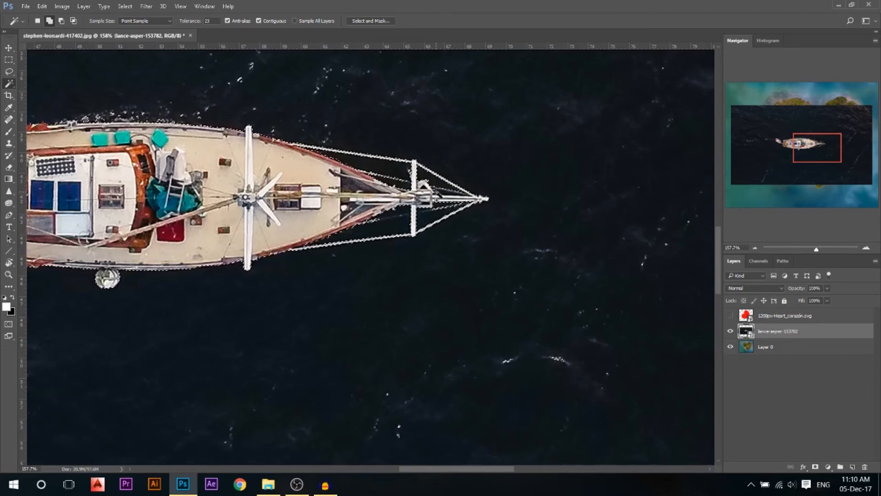
alt+scroll(541, 228, down, 5)
click(815, 467)
alt+scroll(319, 224, down, 2)
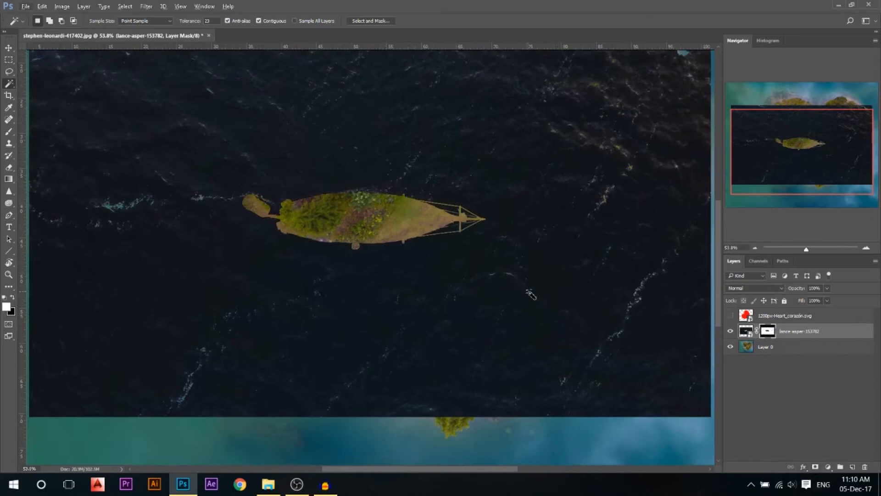
key(ctrl+i)
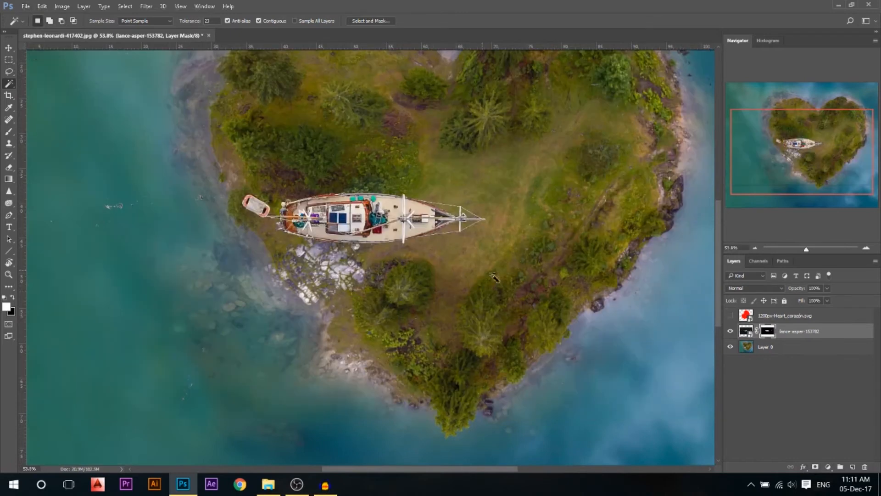
Set the Brush to 100% hardness and 100% opacity and paint black on the mask to hide water specks beside the island.
key(b)
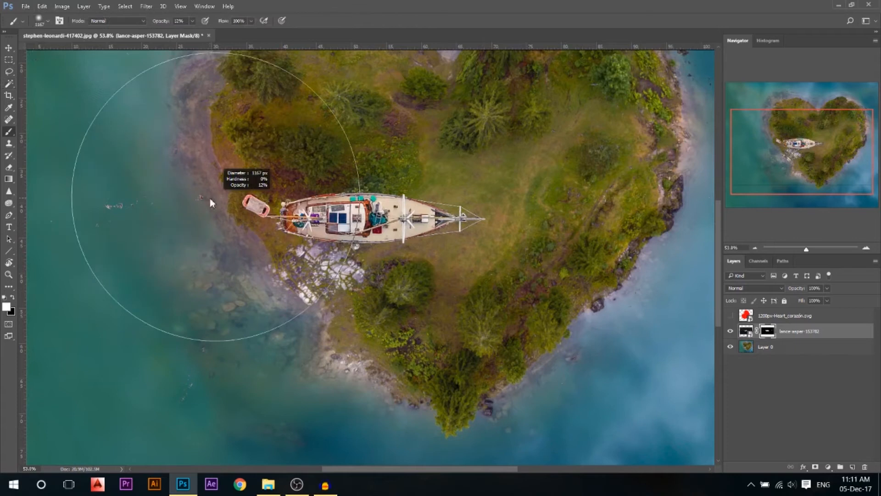
right_click(193, 194)
drag(289, 232, 301, 232)
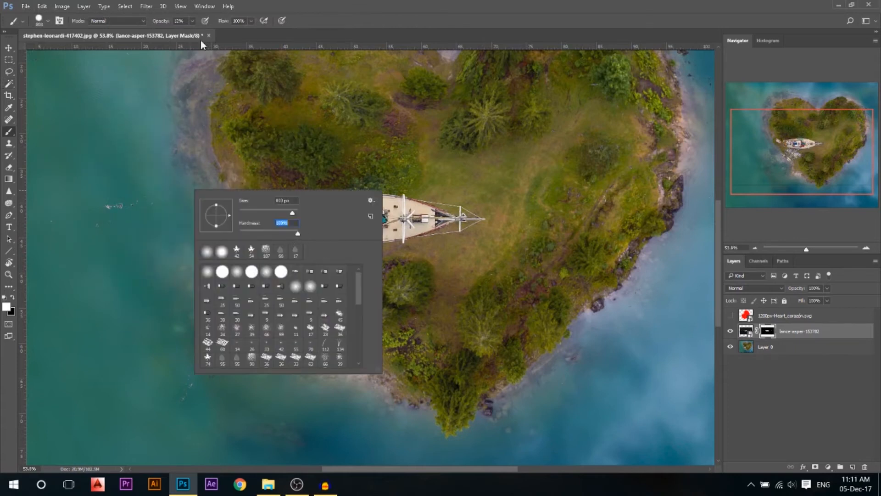
drag(162, 21, 325, 41)
alt+drag(329, 151, 295, 151)
scroll(485, 229, down, 2)
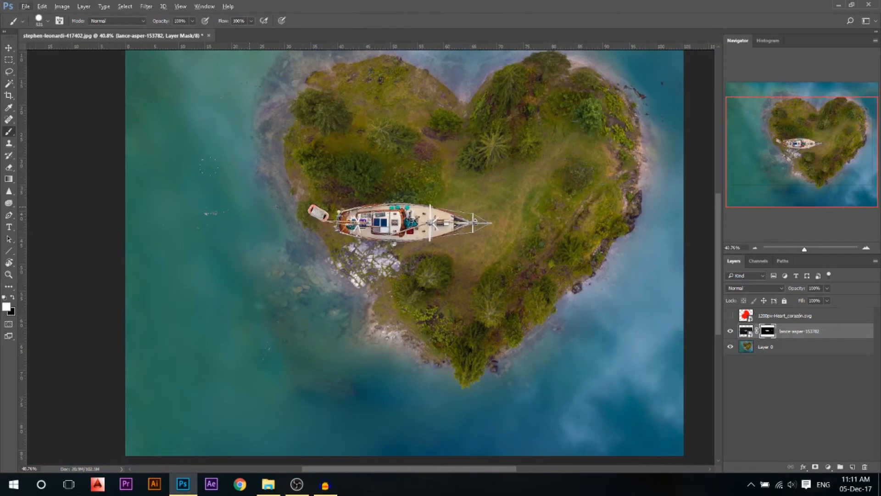
click(250, 207)
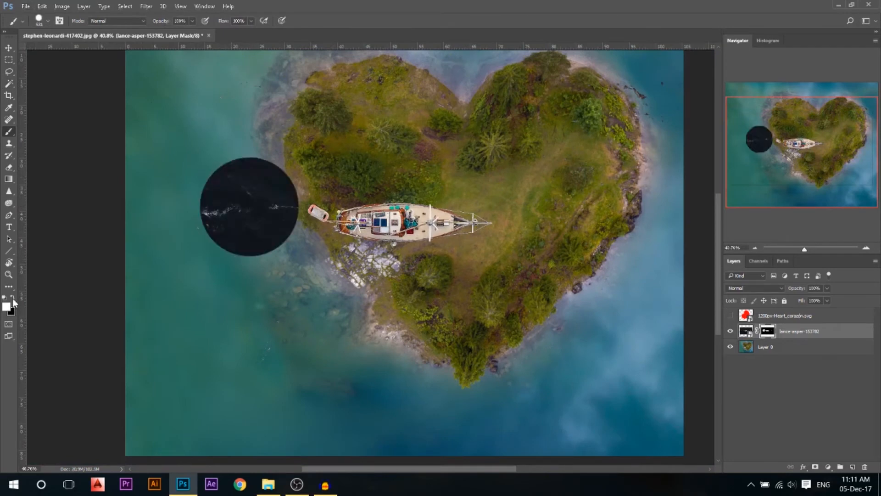
mouse_move(152, 245)
mouse_down()
mouse_move(200, 235)
mouse_move(218, 155)
mouse_move(148, 207)
mouse_up()
drag(295, 231, 271, 233)
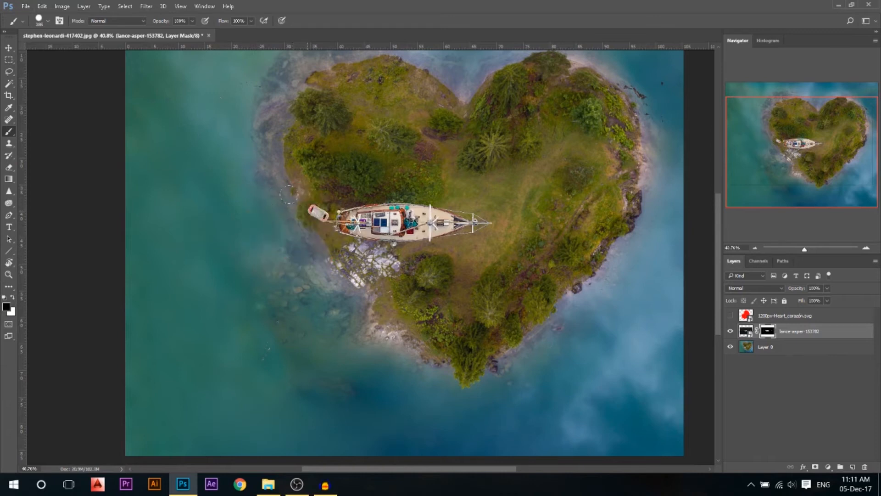
Paint out the dinghy behind the sailboat and the remaining nearby specks on the layer mask with resized brushes.
alt+right_click(310, 209)
alt+right_click(315, 216)
alt+right_click(255, 202)
alt+right_click(233, 267)
drag(321, 265, 275, 265)
Move the sailboat into the open water at the island's lower left and mask out leftover specks around it.
click(9, 48)
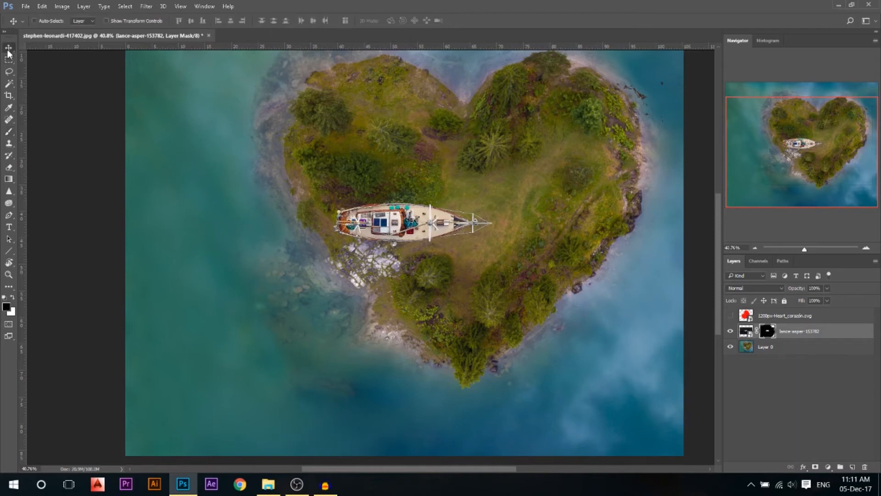
scroll(299, 202, down, 2)
drag(342, 248, 253, 312)
drag(441, 250, 427, 259)
key(b)
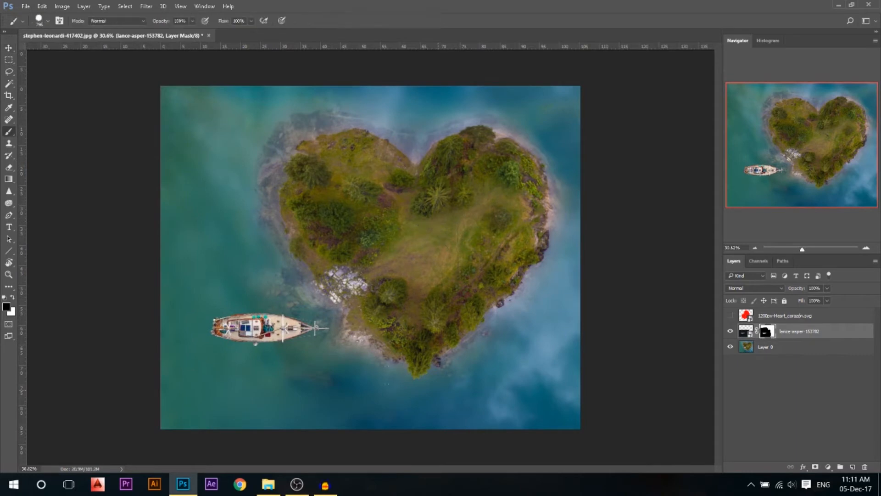
Scale the sailboat down to less than half size, rotate it about 26° counterclockwise, and move it farther from the shore.
key(ctrl+t)
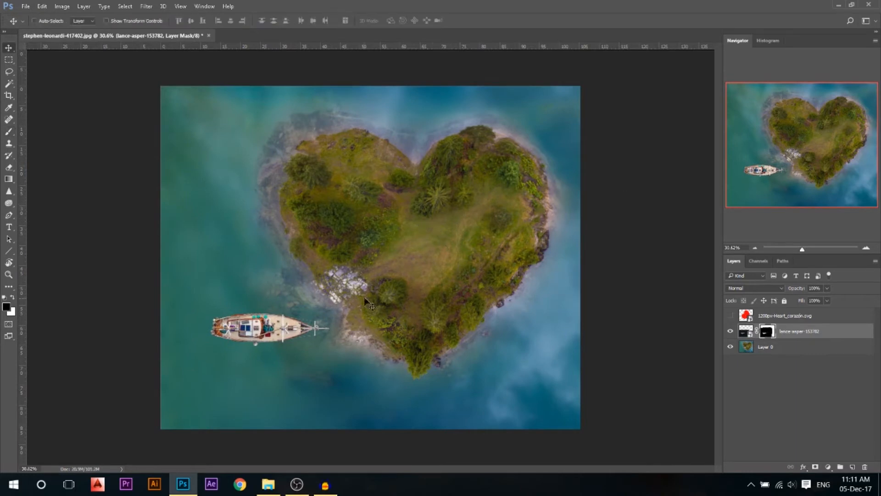
drag(513, 244, 485, 182)
drag(423, 162, 331, 235)
drag(312, 294, 311, 302)
drag(452, 287, 442, 253)
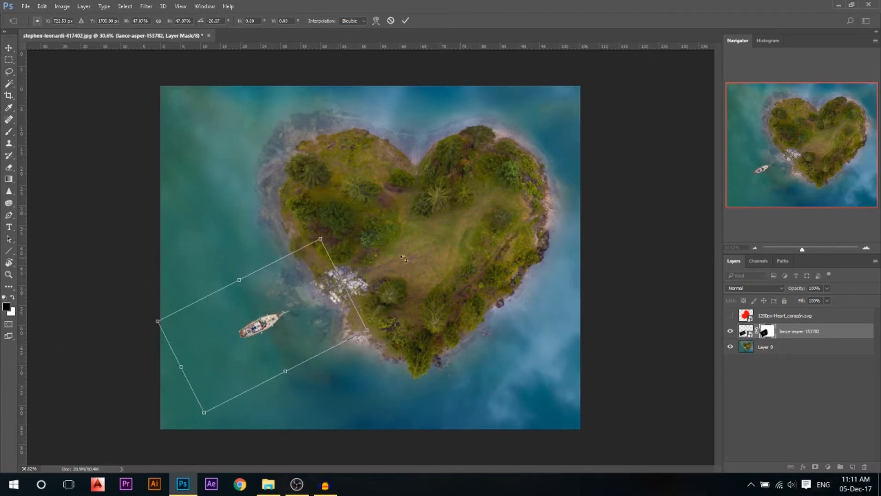
drag(260, 310, 263, 320)
drag(323, 247, 308, 270)
key(Return)
drag(305, 324, 277, 348)
Add a drop shadow to the sailboat layer and shift it close under the boat's lower-right side.
scroll(304, 357, down, 1)
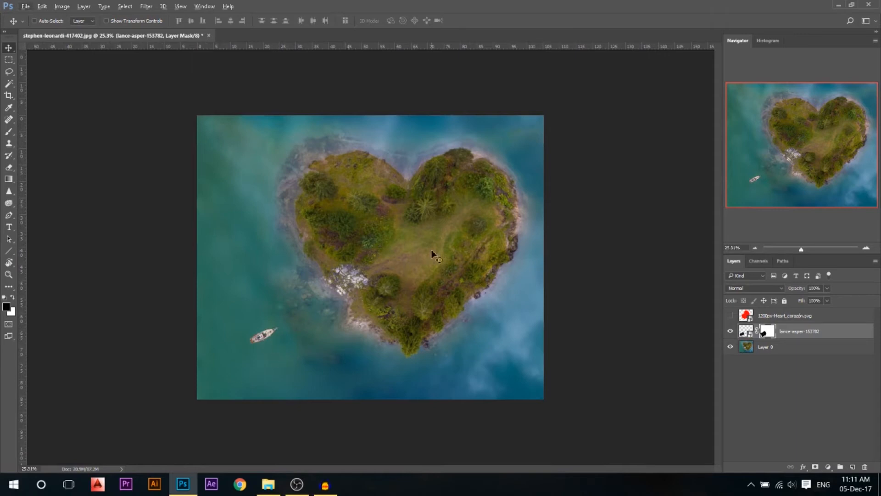
scroll(257, 384, up, 1)
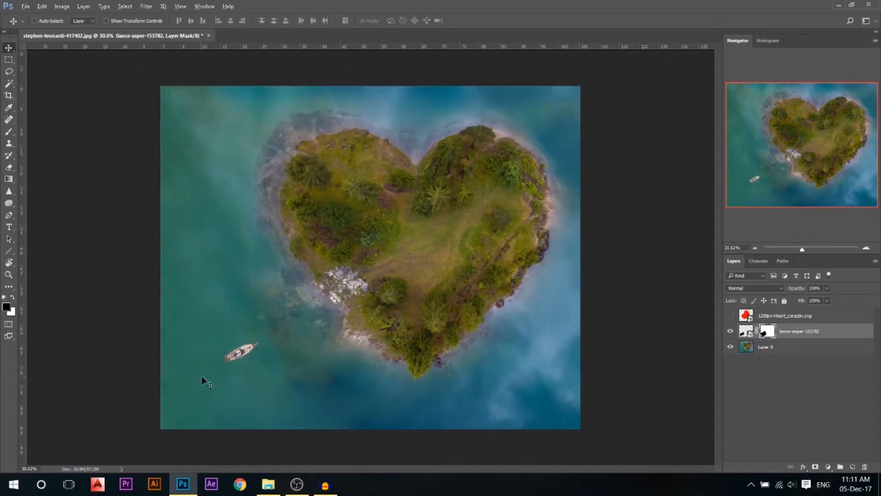
scroll(205, 381, up, 3)
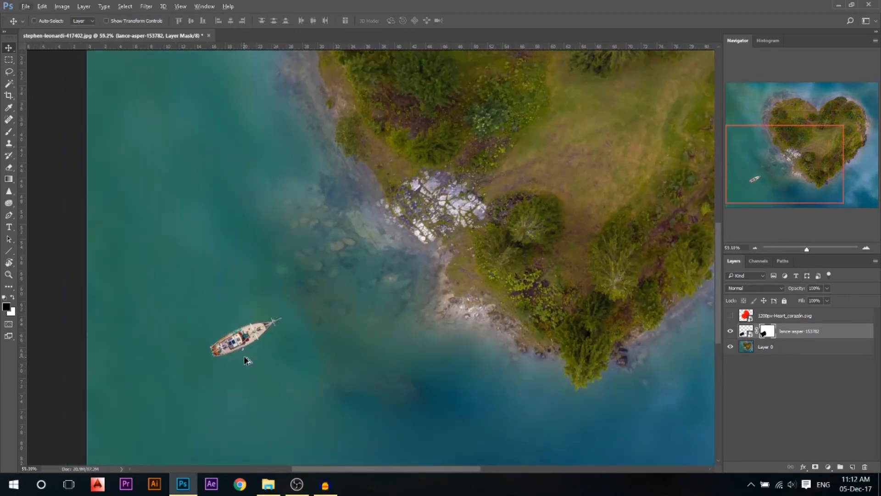
right_click(835, 331)
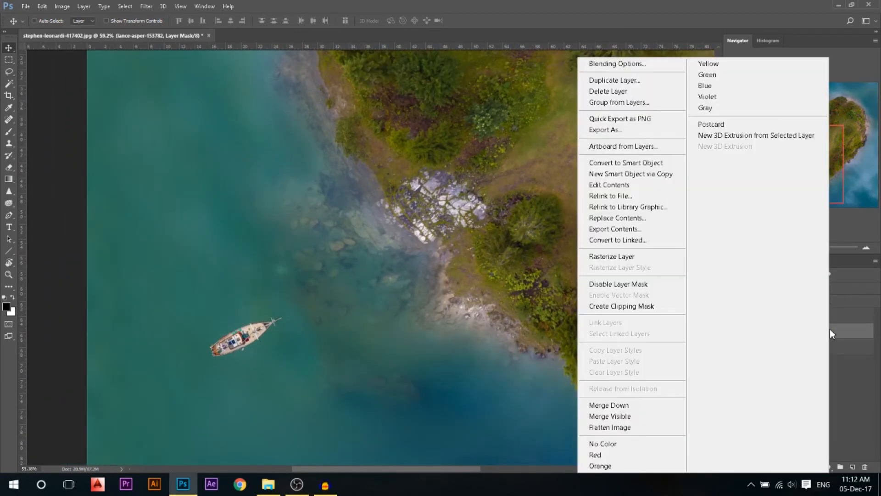
click(626, 66)
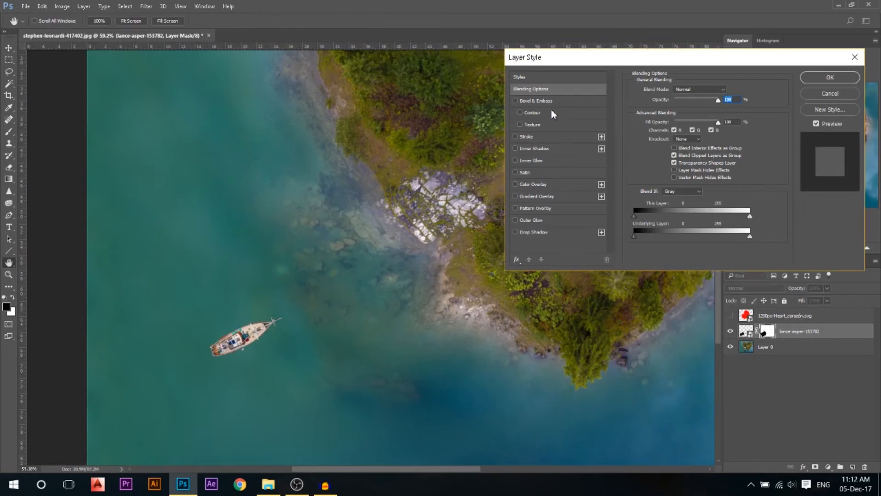
click(528, 233)
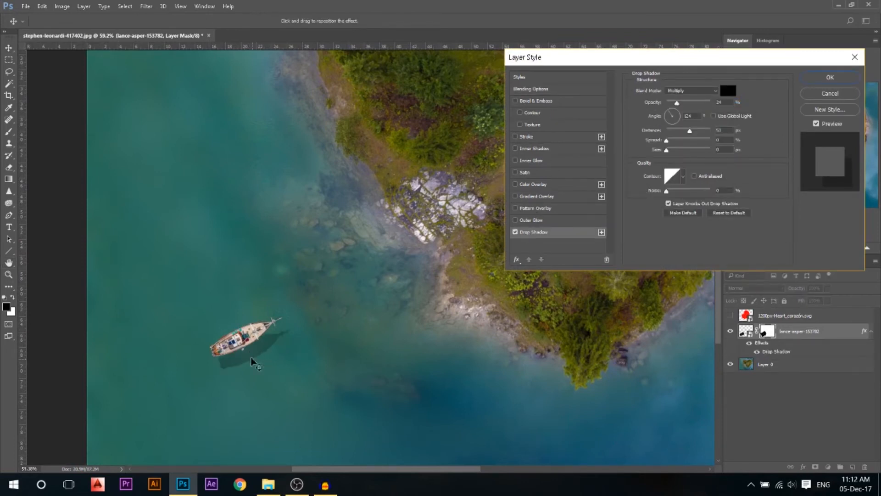
drag(262, 356, 256, 350)
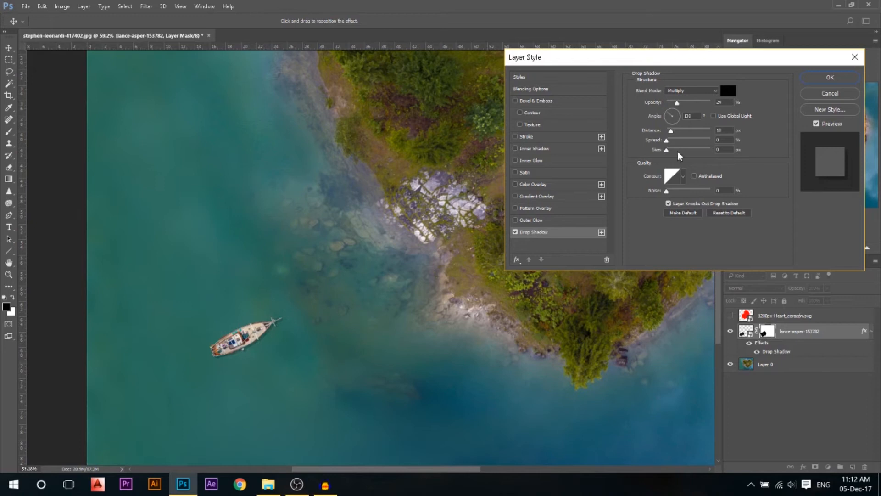
Soften the sailboat's drop shadow to a size of about 12 px, adjust its opacity and apply the layer style.
drag(669, 152, 673, 150)
click(687, 102)
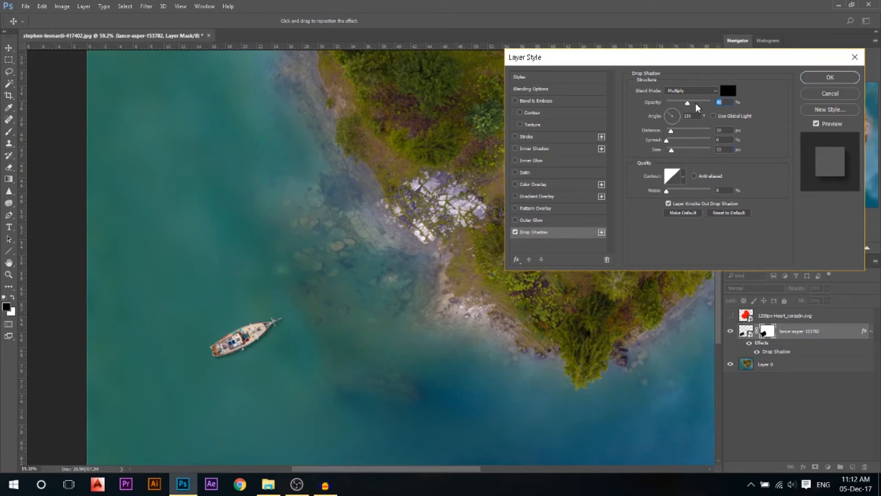
drag(687, 104, 679, 103)
click(824, 78)
scroll(413, 308, down, 5)
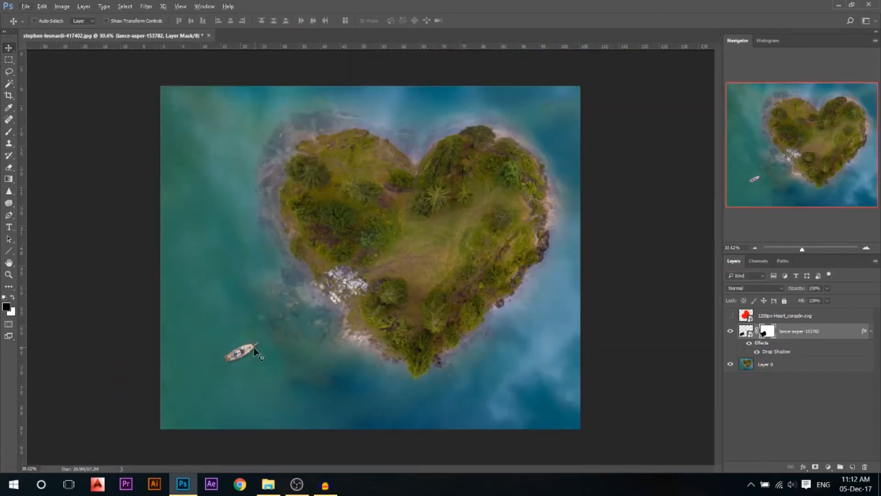
Rotate the sailboat slightly counterclockwise so its bow points more steeply toward the island.
key(ctrl+t)
drag(461, 273, 464, 261)
key(Return)
click(9, 251)
drag(224, 362, 488, 206)
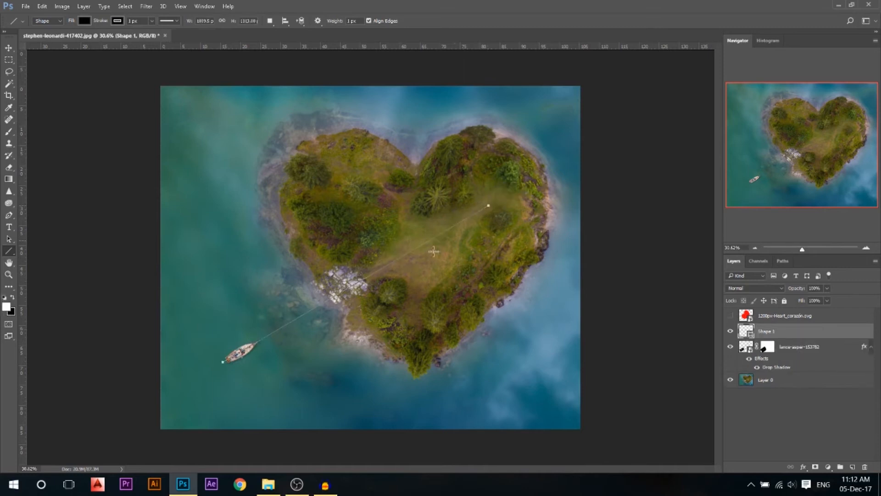
key(ctrl+z)
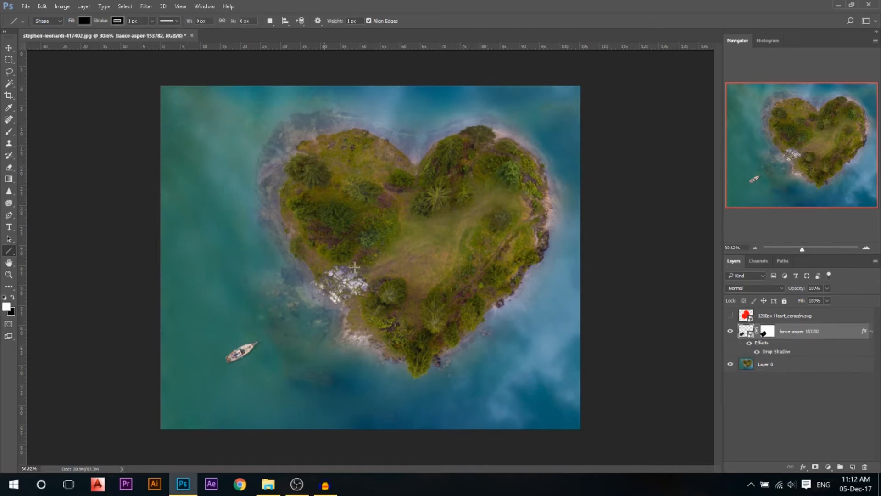
click(8, 48)
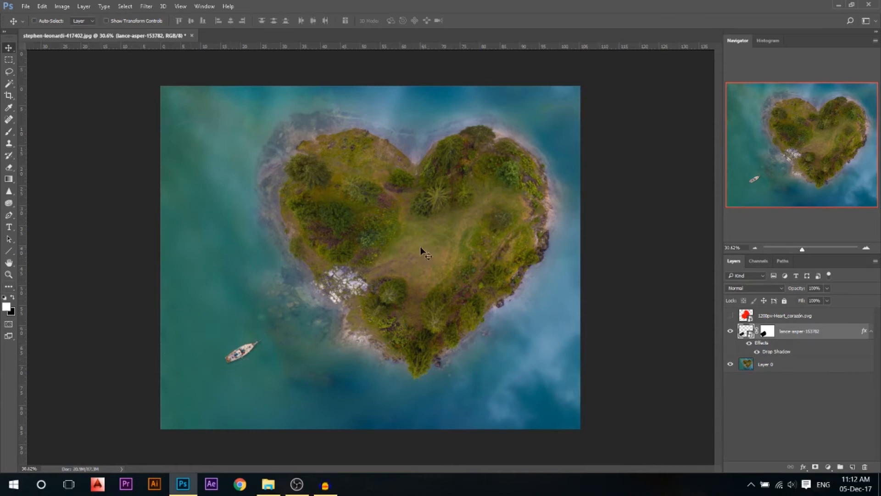
Show the red heart layer, rotate the heart upright and scale it down to a small heart inside the island.
click(731, 315)
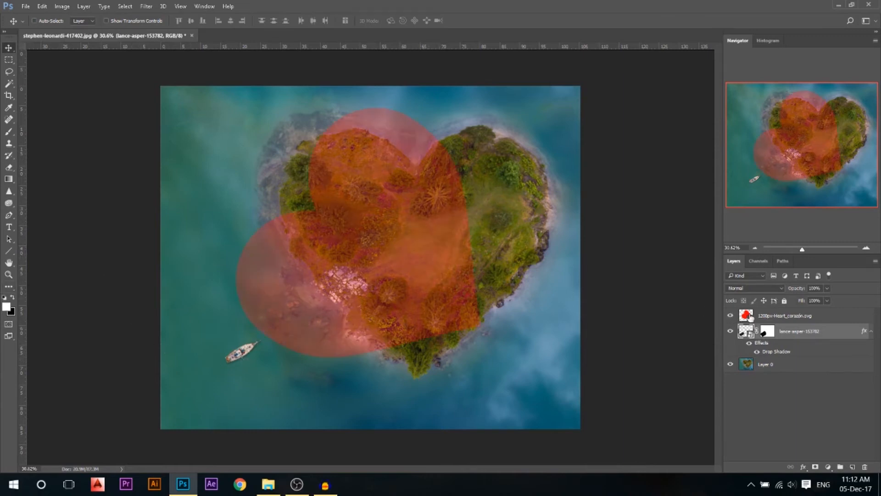
click(785, 315)
key(ctrl+t)
drag(527, 130, 632, 250)
drag(532, 110, 422, 205)
key(Return)
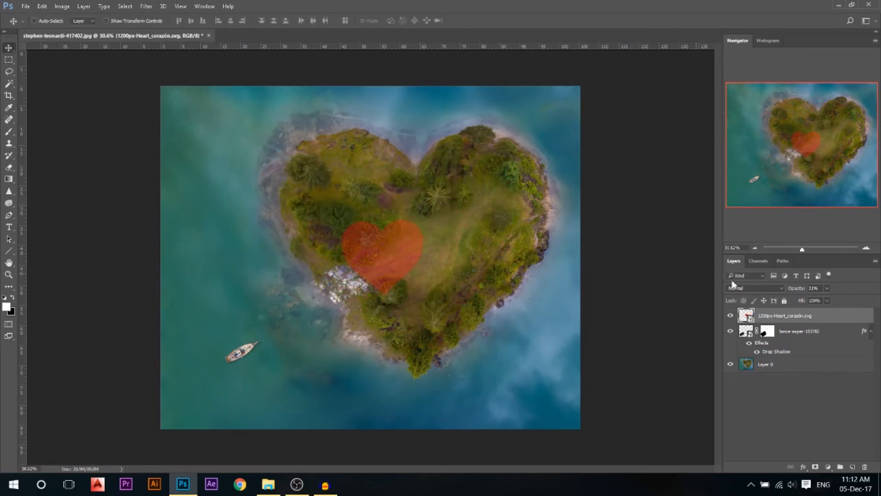
Set the red heart layer to 100% opacity, move it onto the central clearing and scale it down further.
key(0)
drag(409, 264, 453, 259)
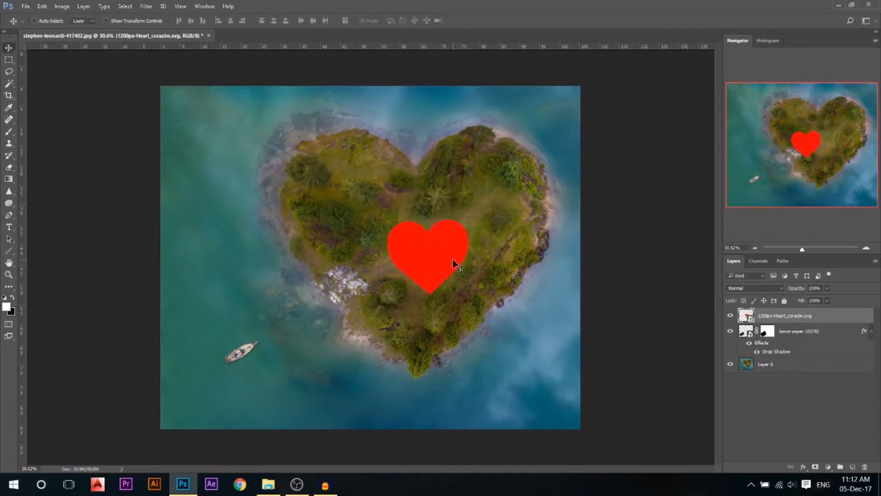
key(ctrl+t)
drag(468, 215, 458, 224)
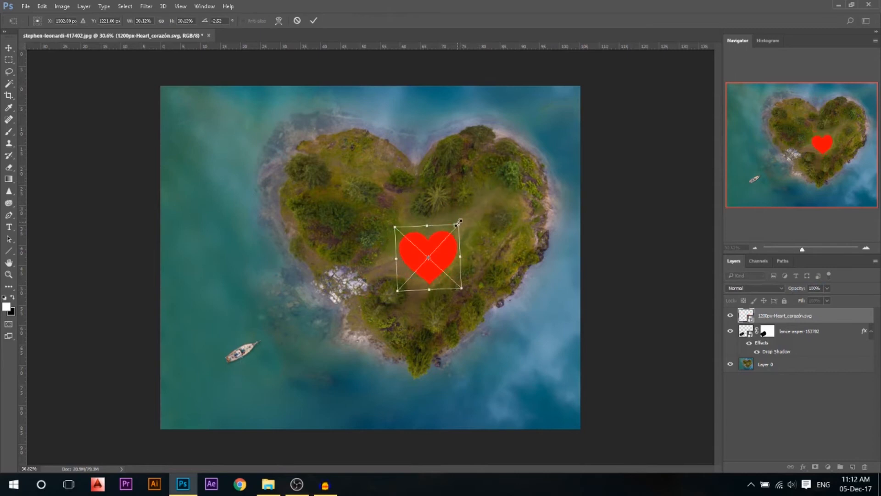
key(Return)
Reposition the red heart in the clearing, adjust its rotation and shrink it a little more.
drag(431, 254, 425, 252)
key(ctrl+t)
mouse_move(510, 195)
mouse_down()
mouse_move(519, 188)
mouse_move(501, 195)
mouse_up()
drag(454, 219, 438, 248)
key(Return)
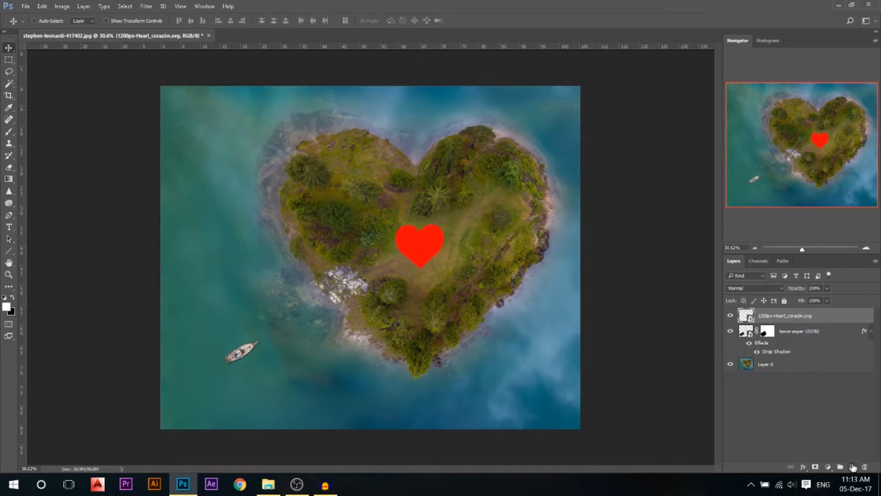
Create a new layer above the red heart and name it "Heart In middle".
click(853, 467)
double_click(771, 317)
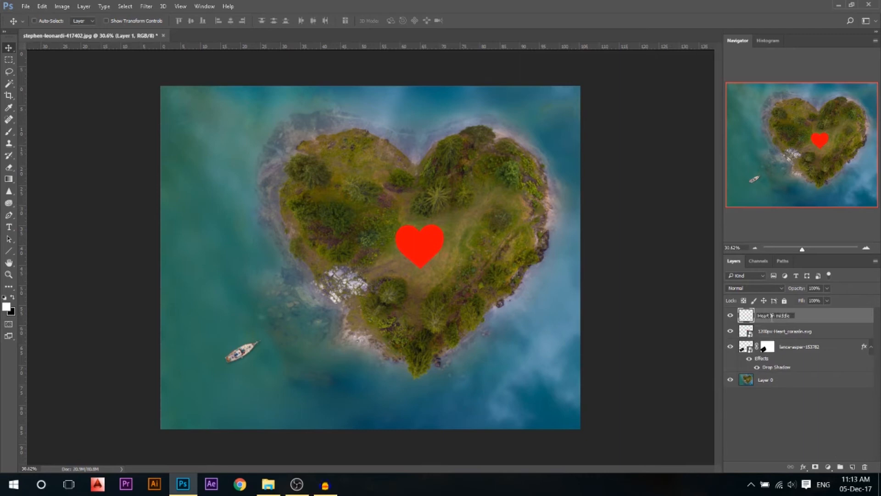
key(Return)
Load the red heart's outline as a selection and hide the red heart layer.
key(ctrl)
ctrl+click(746, 332)
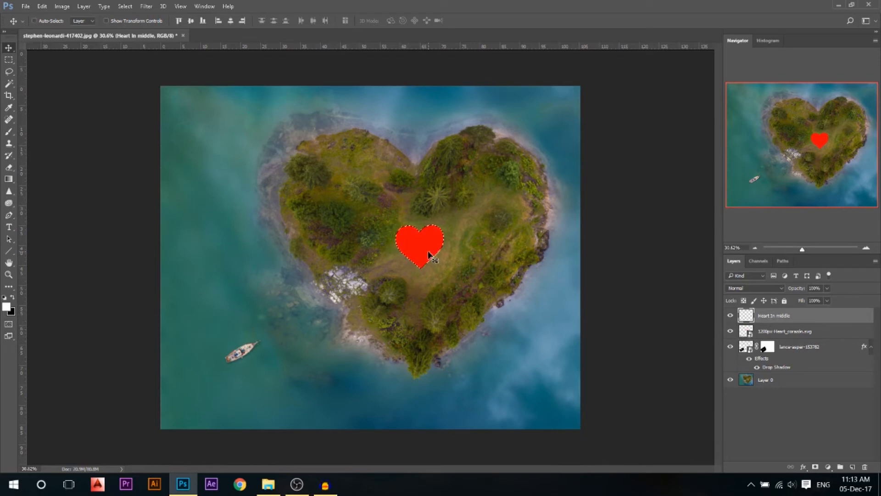
click(731, 332)
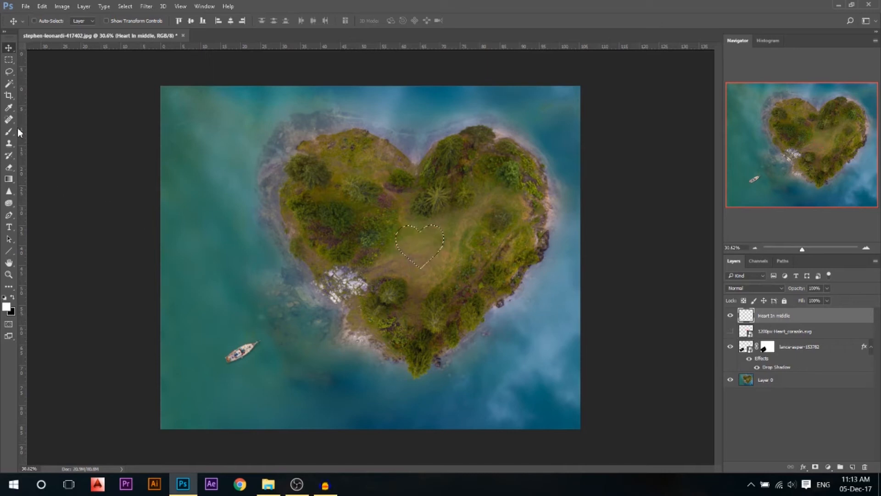
Set up the Clone Stamp to sample Current & Below at 77% opacity with a larger brush.
click(10, 144)
click(348, 21)
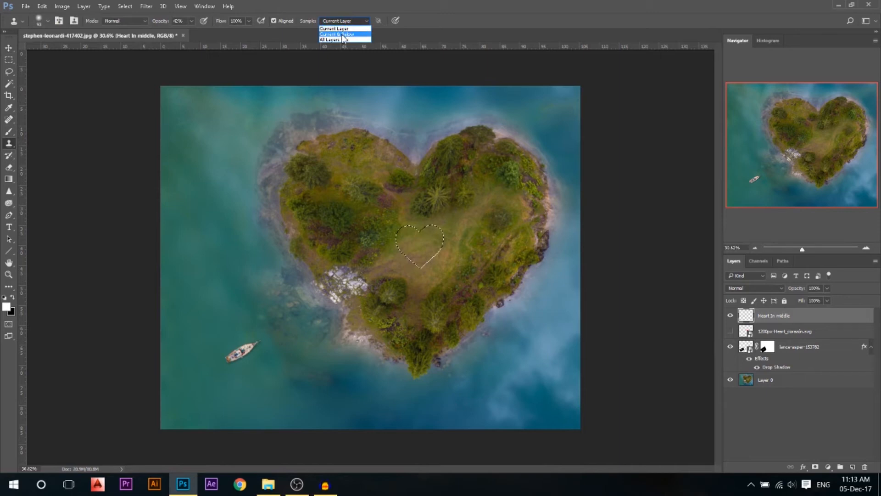
drag(159, 21, 269, 13)
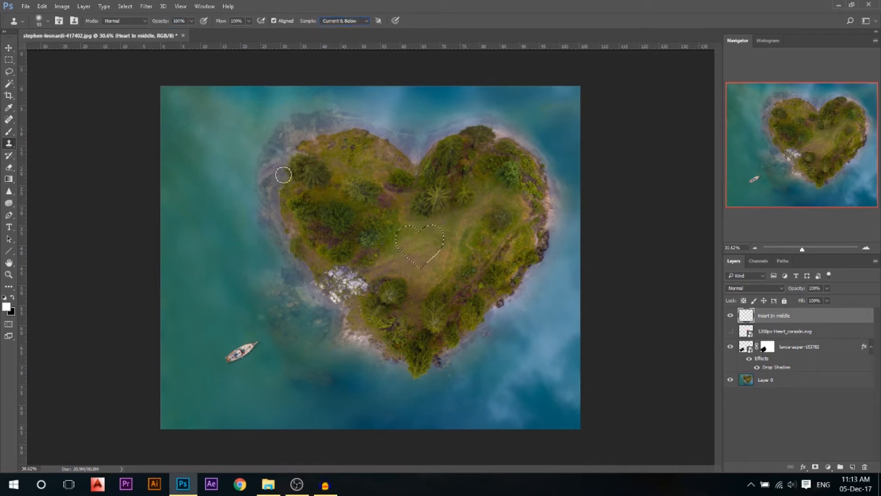
drag(217, 198, 234, 199)
mouse_move(537, 390)
mouse_down()
mouse_move(553, 397)
mouse_move(523, 390)
mouse_up()
drag(168, 22, 157, 22)
Clone water from several spots around the island into the heart selection until it is filled, and deselect.
alt+click(524, 385)
drag(432, 230, 413, 237)
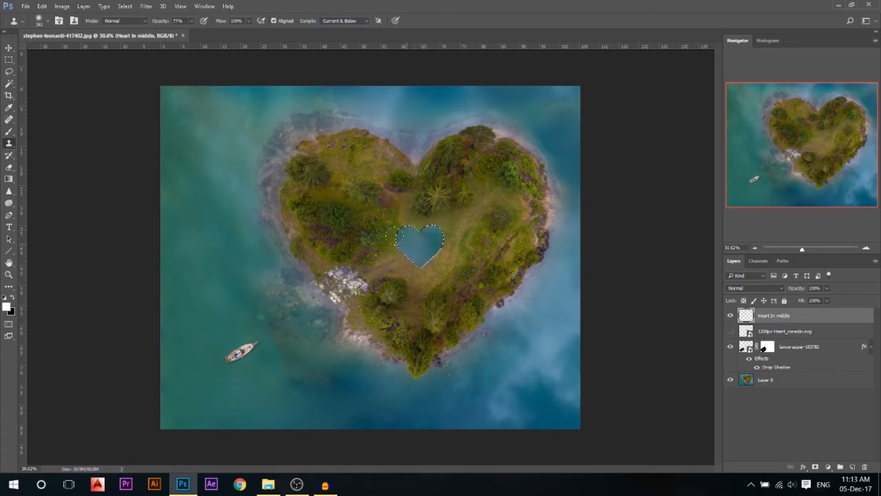
alt+click(210, 229)
drag(408, 233, 399, 228)
alt+click(557, 112)
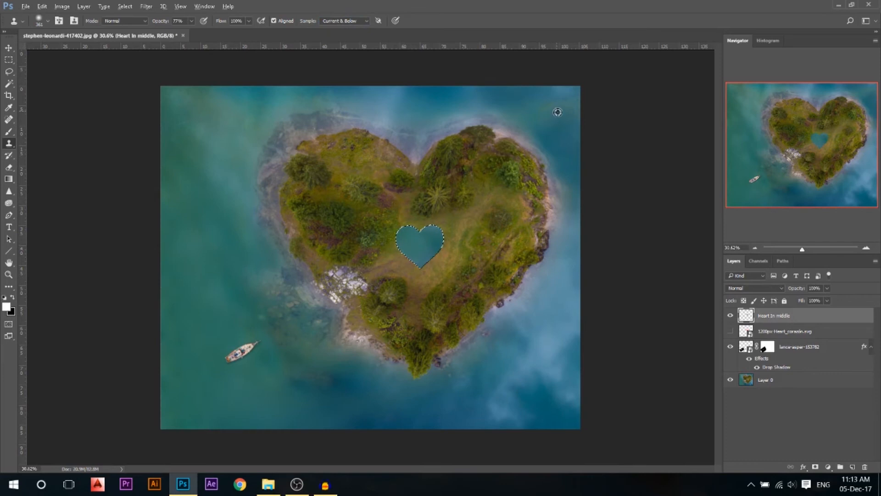
click(426, 235)
alt+click(185, 291)
drag(436, 243, 414, 233)
alt+click(188, 177)
click(407, 229)
key(ctrl+d)
Nudge the water heart slightly down in the clearing and fine-tune its rotation.
click(8, 48)
drag(423, 252, 421, 261)
key(ctrl+t)
drag(483, 202, 485, 200)
key(Return)
Add a white layer mask to the "Heart In middle" layer.
scroll(447, 287, up, 1)
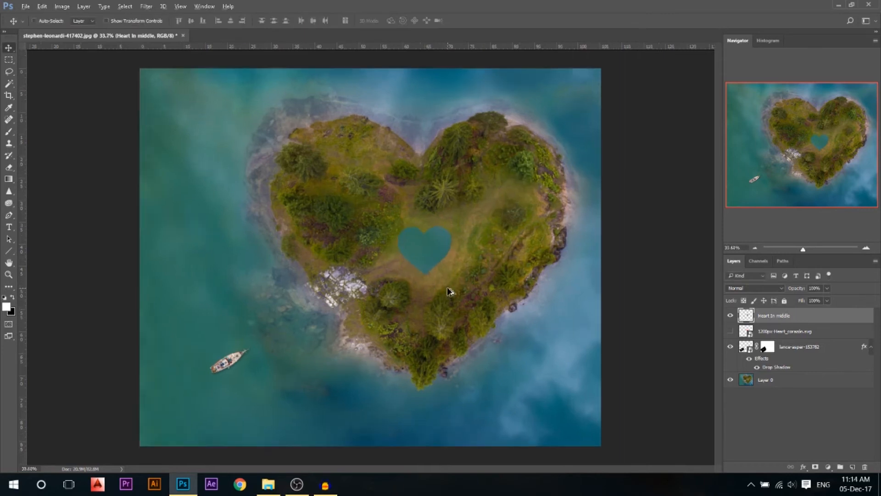
scroll(468, 315, up, 4)
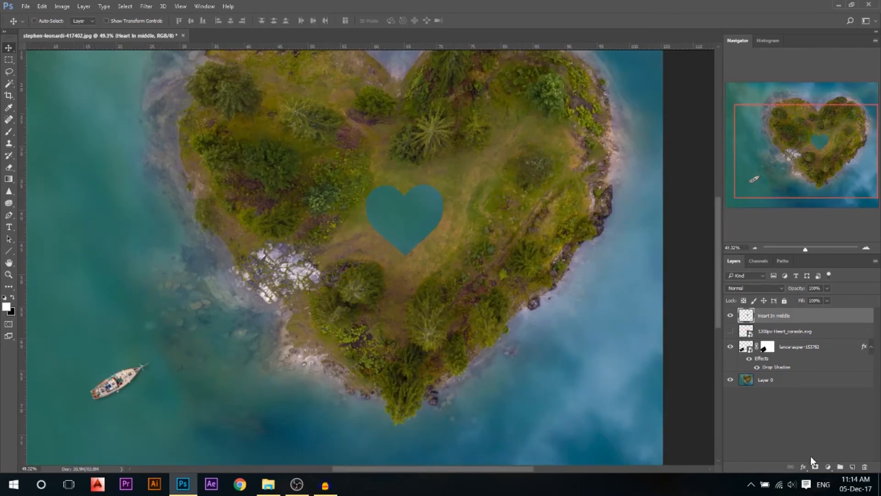
click(816, 466)
scroll(508, 321, up, 5)
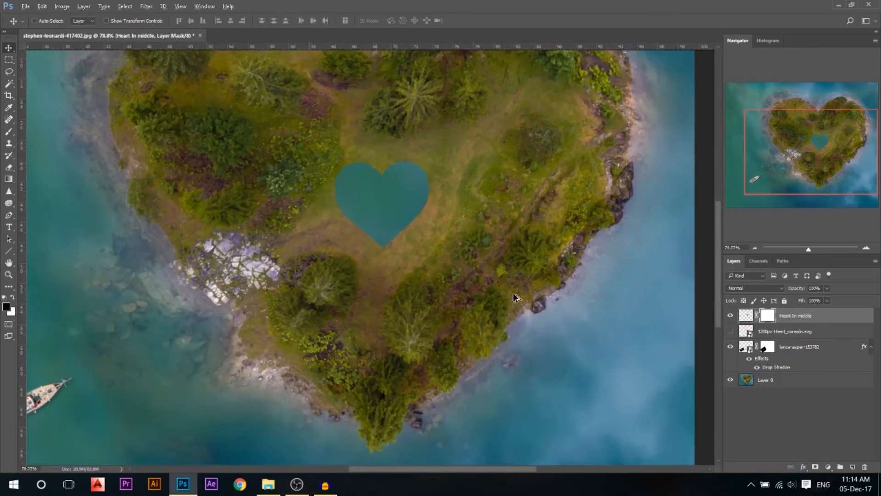
Activate the Brush and choose the textured 63 px tip for painting on the water heart's mask.
click(9, 132)
mouse_move(369, 222)
alt+mouse_down()
mouse_move(285, 212)
mouse_move(394, 168)
alt+mouse_up()
key(ctrl+z)
right_click(435, 235)
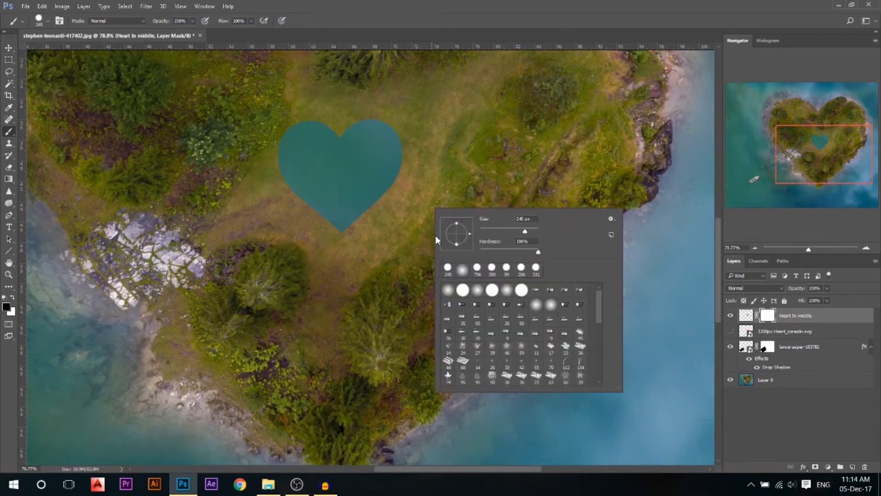
scroll(580, 318, down, 2)
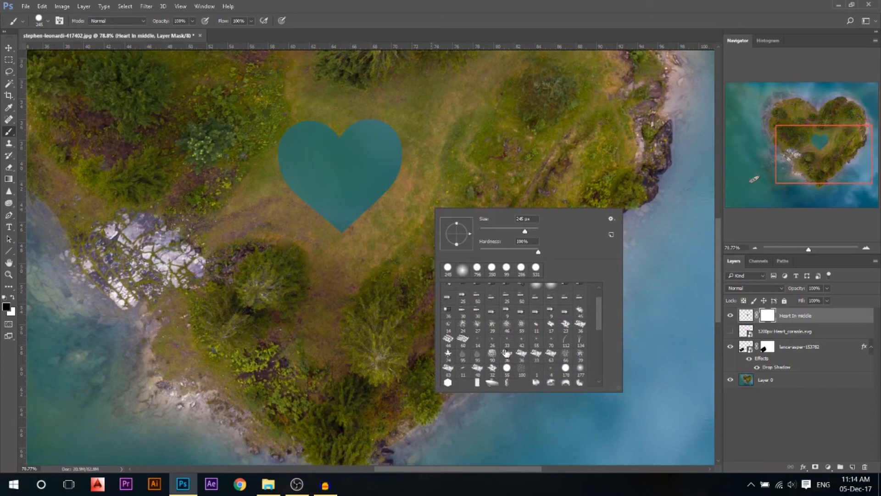
scroll(506, 352, down, 1)
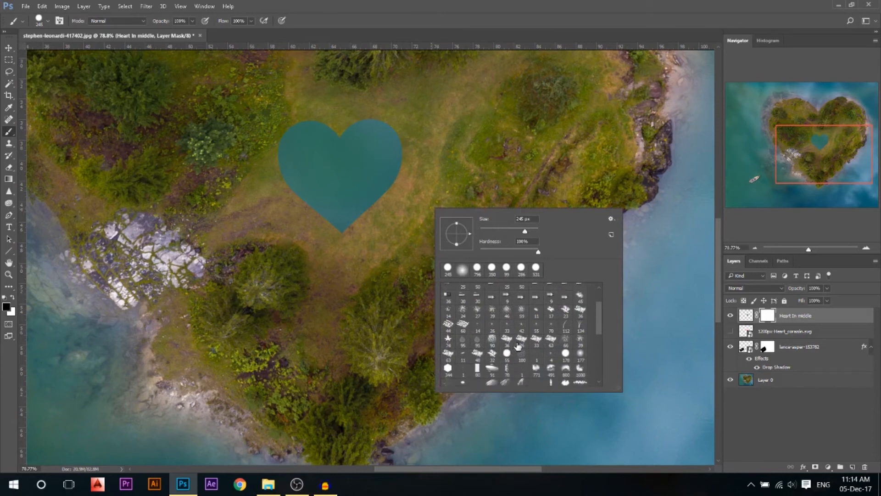
click(449, 354)
Set the textured brush to 149 px and 75% opacity and roughen the water heart's edges on the mask.
drag(384, 246, 433, 254)
right_click(404, 228)
drag(363, 238, 367, 239)
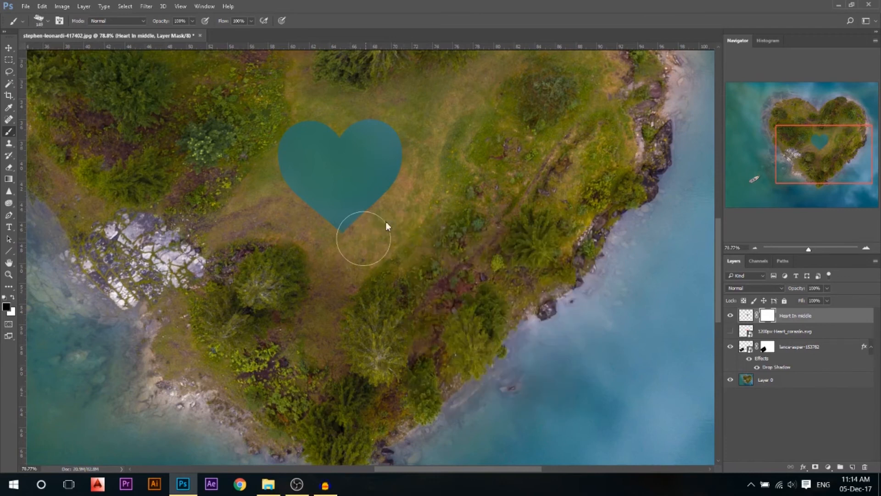
drag(165, 21, 152, 22)
Switch to the textured 95 px brush tip, reduce its size and try it on the water heart's mask.
right_click(358, 142)
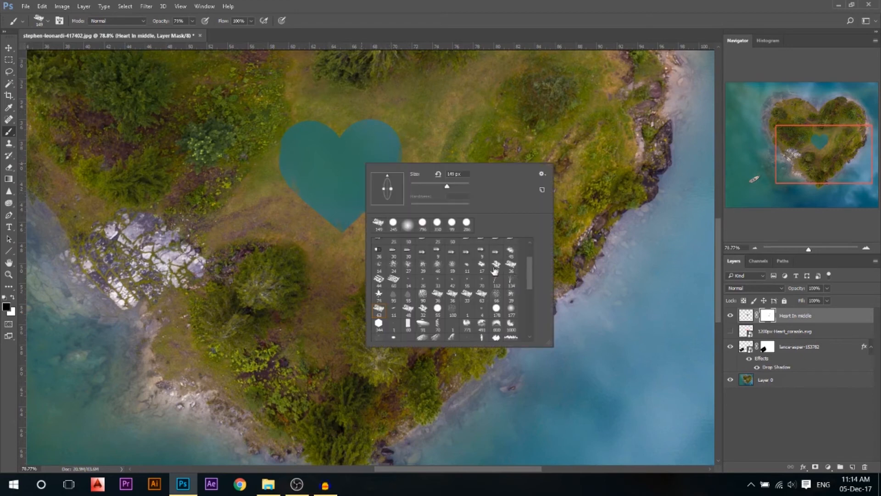
click(394, 298)
drag(338, 182, 367, 184)
key(ctrl+z)
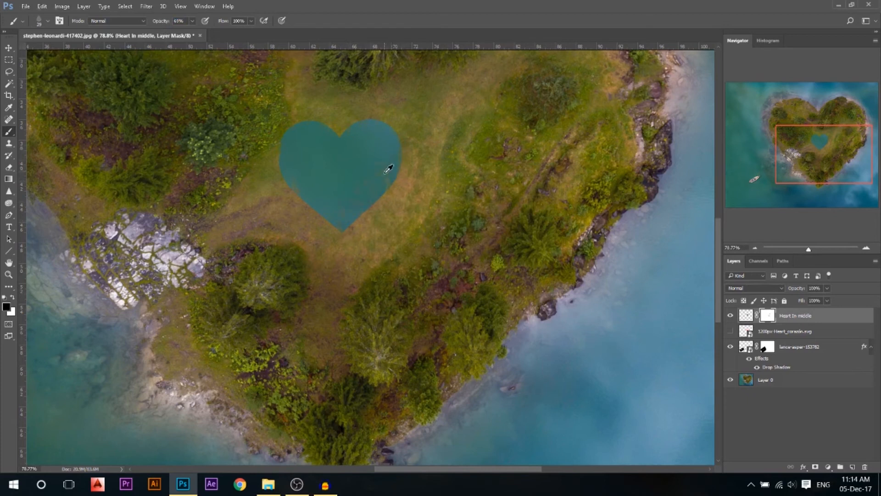
Resize the textured brush up to 151 px at 69% opacity and paint grassy patches over the water heart on its mask.
scroll(375, 171, up, 10)
scroll(394, 209, down, 3)
drag(346, 217, 399, 220)
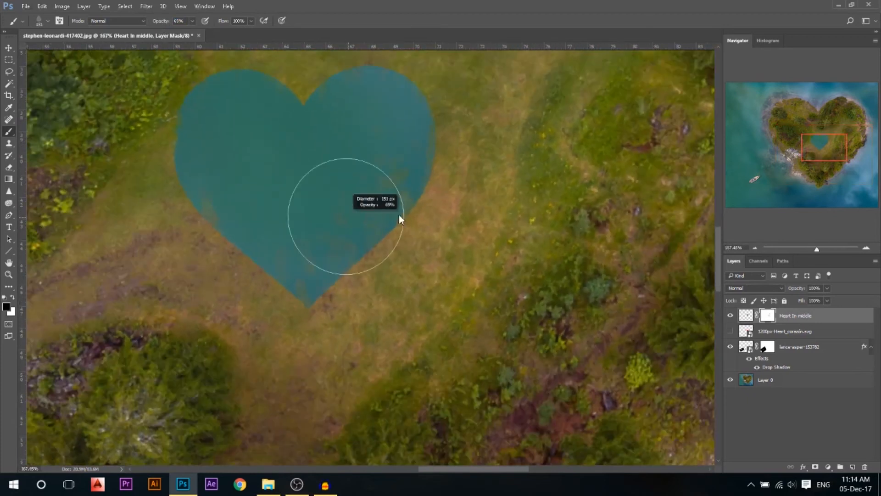
alt+right_click(396, 223)
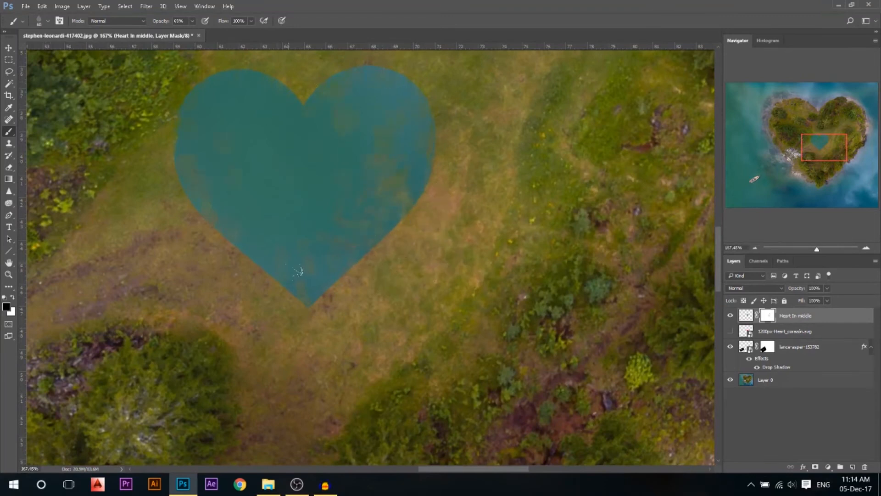
Switch to the textured 74 px tip at 22% opacity and faintly break up the water heart's surface on its mask.
right_click(461, 205)
click(474, 335)
drag(340, 182, 475, 262)
key(ctrl+z)
drag(168, 23, 147, 23)
scroll(383, 260, down, 2)
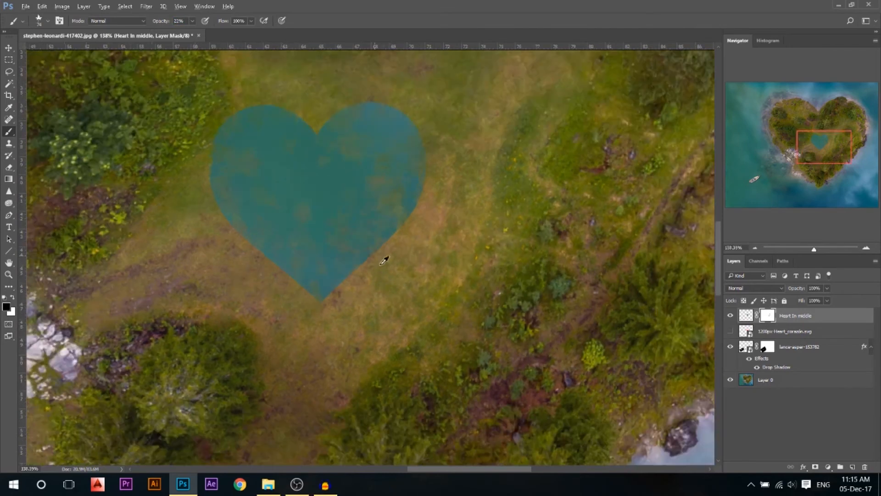
Compare the clearing with and without the "Heart In middle" layer.
right_click(356, 229)
scroll(463, 396, up, 2)
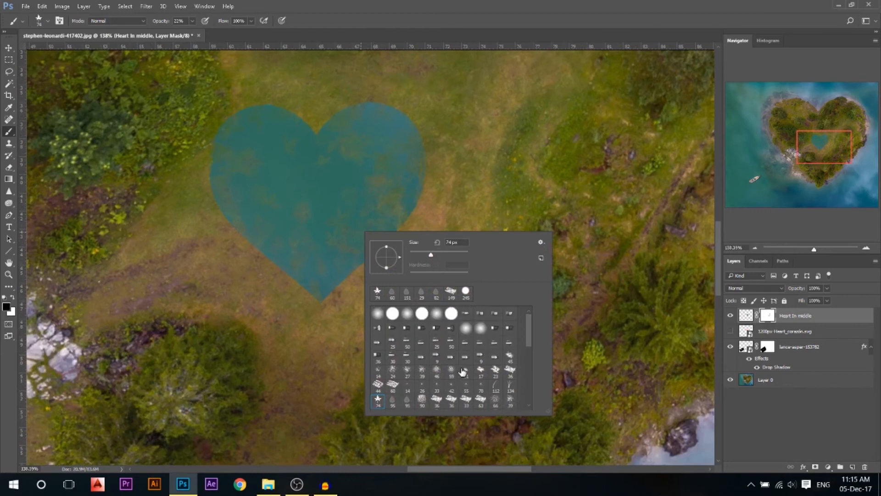
click(803, 423)
click(730, 315)
click(730, 315)
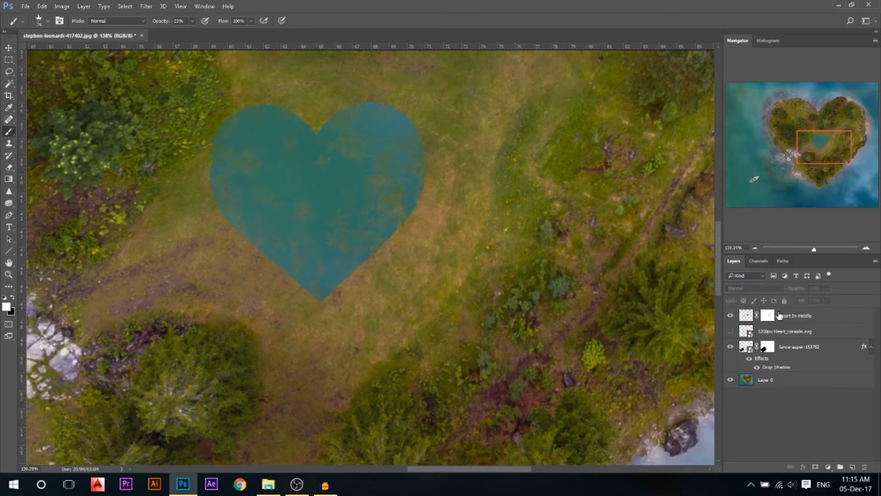
Target the image of the "Heart In middle" layer and soften the water heart with the Blur tool at 100% strength.
click(776, 315)
click(747, 316)
scroll(414, 278, down, 1)
click(10, 193)
click(32, 190)
drag(347, 211, 301, 210)
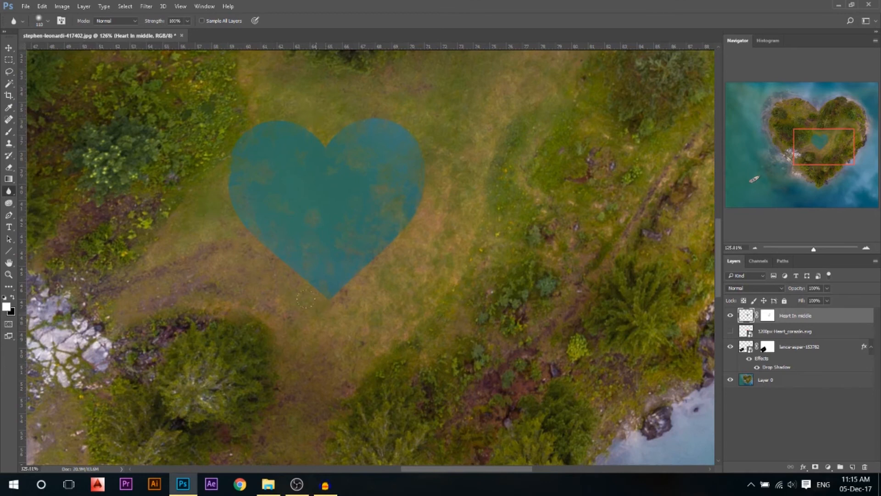
scroll(315, 316, down, 3)
key(v)
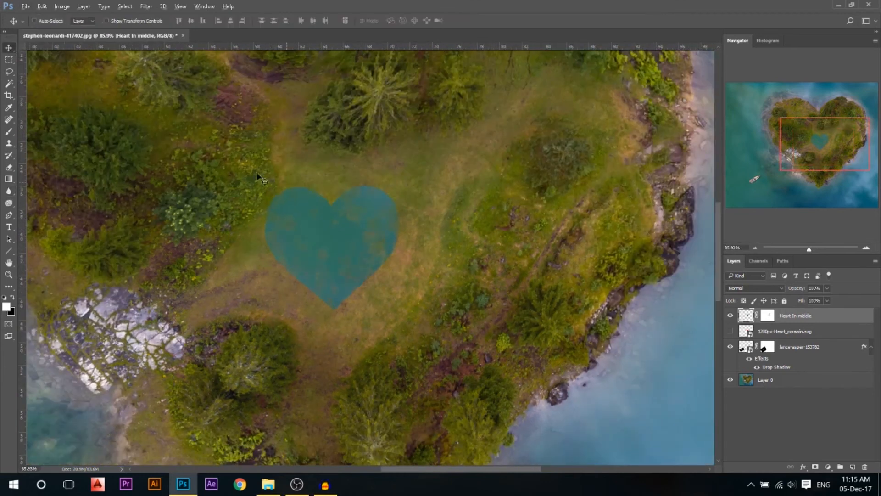
Add an Inner Shadow effect to the "Heart In middle" layer and show its settings.
scroll(482, 298, down, 3)
scroll(483, 298, down, 3)
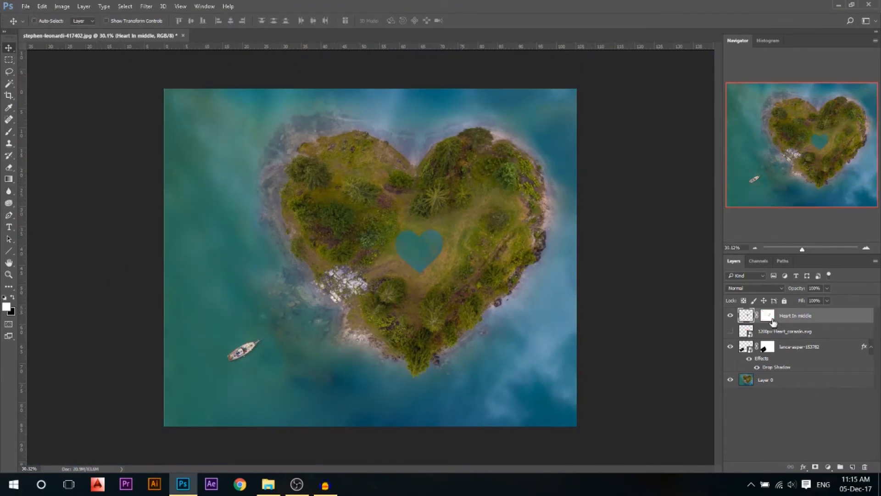
scroll(477, 285, up, 5)
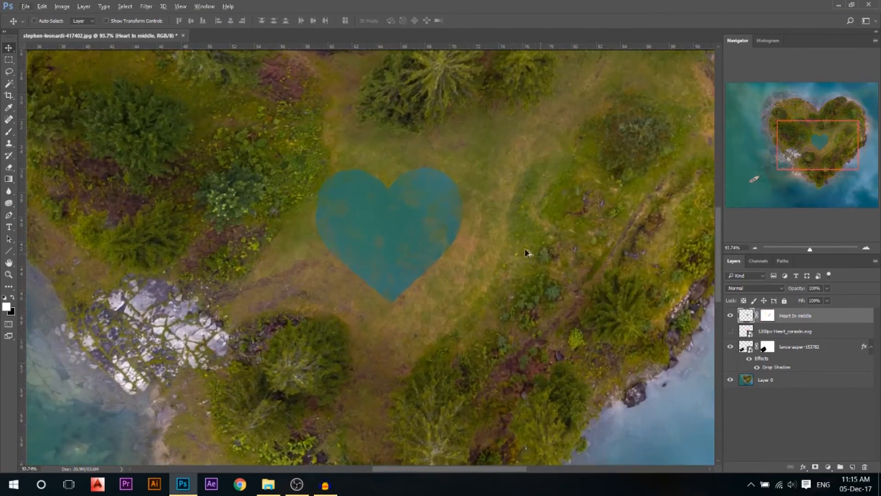
right_click(838, 318)
click(644, 68)
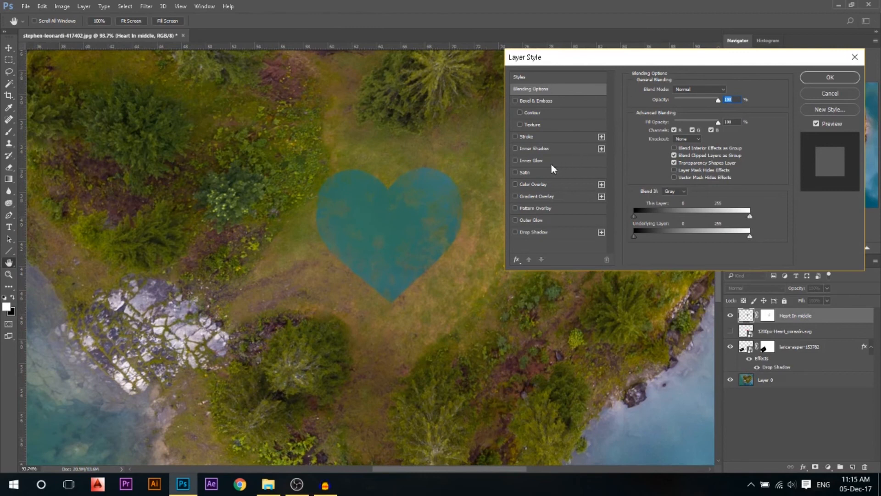
click(514, 149)
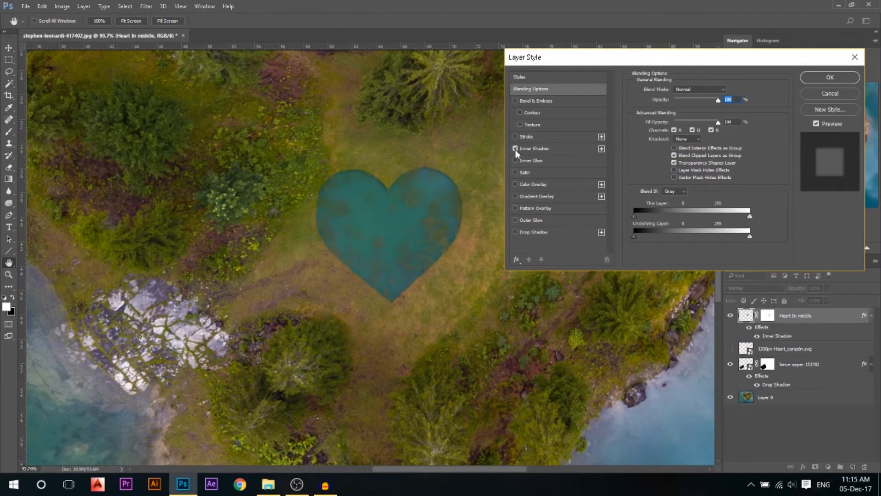
click(532, 150)
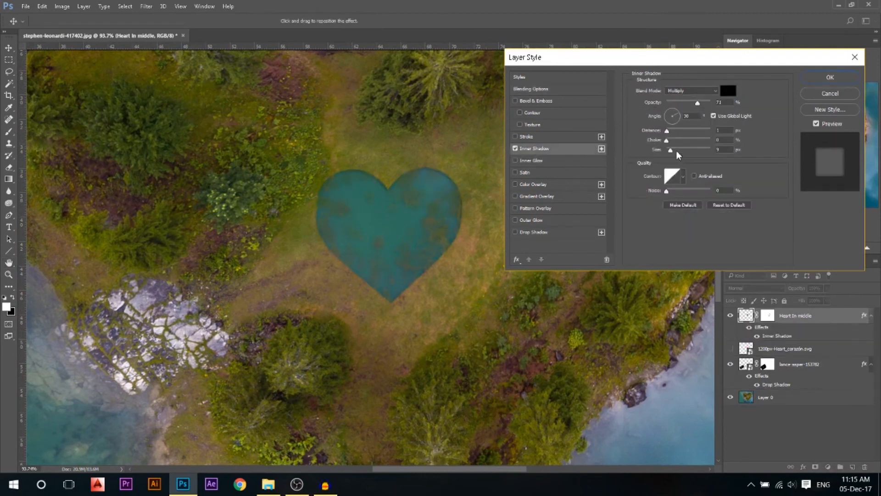
Set the water heart's inner shadow to a size of 22 px and about 50% opacity, then apply the layer style.
drag(667, 131, 679, 131)
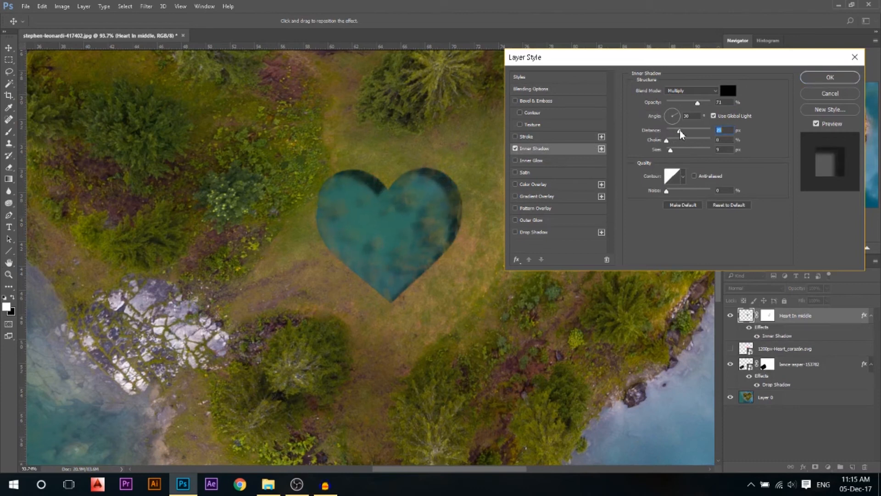
key(ctrl+z)
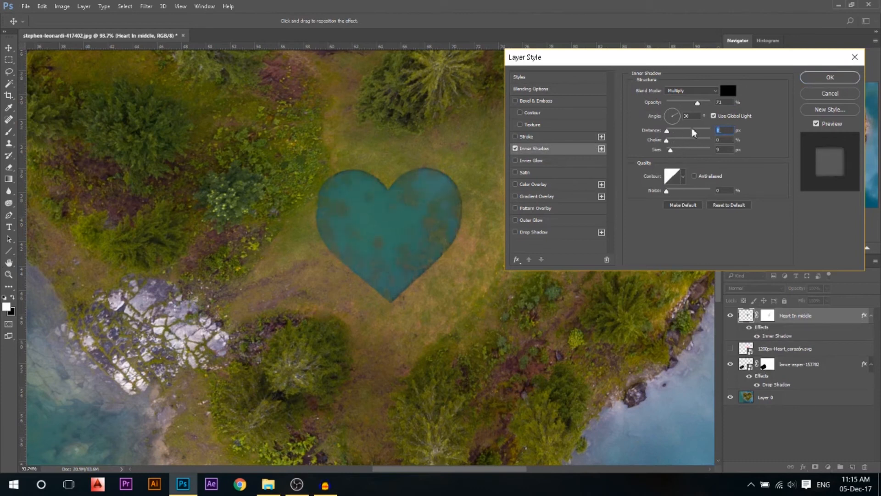
drag(671, 150, 666, 150)
mouse_move(698, 102)
mouse_down()
mouse_move(724, 96)
mouse_move(703, 102)
mouse_up()
drag(667, 150, 672, 150)
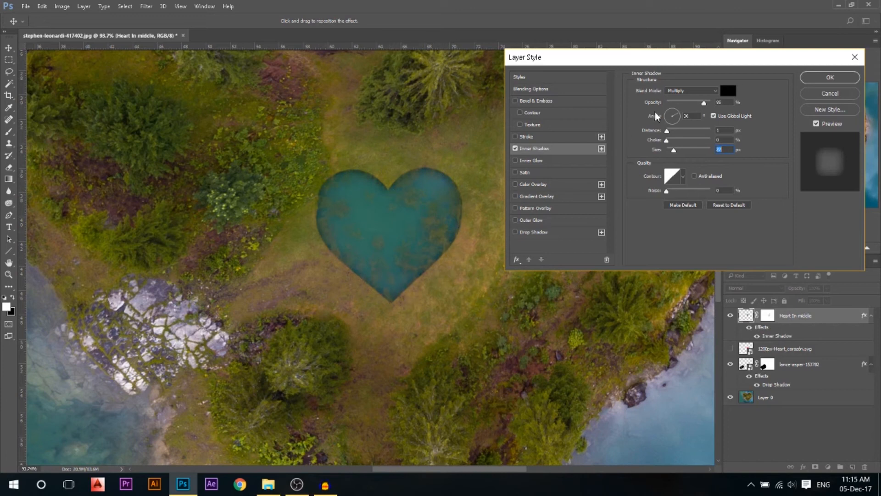
click(681, 102)
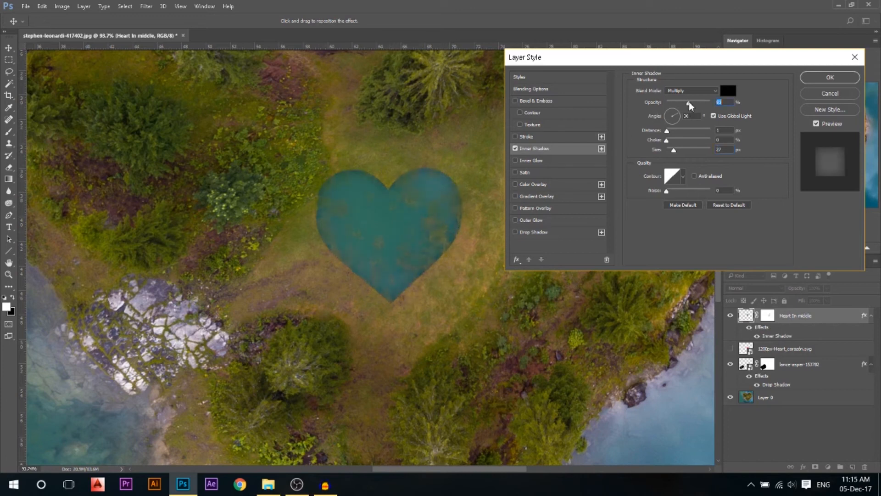
drag(691, 104, 689, 104)
click(817, 81)
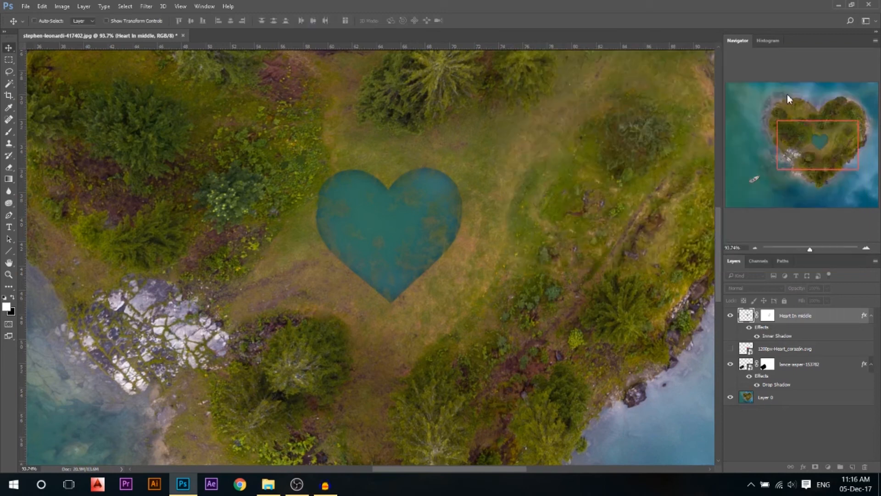
Create a new empty layer above "Heart In middle".
key(super)
key(super)
scroll(461, 216, down, 6)
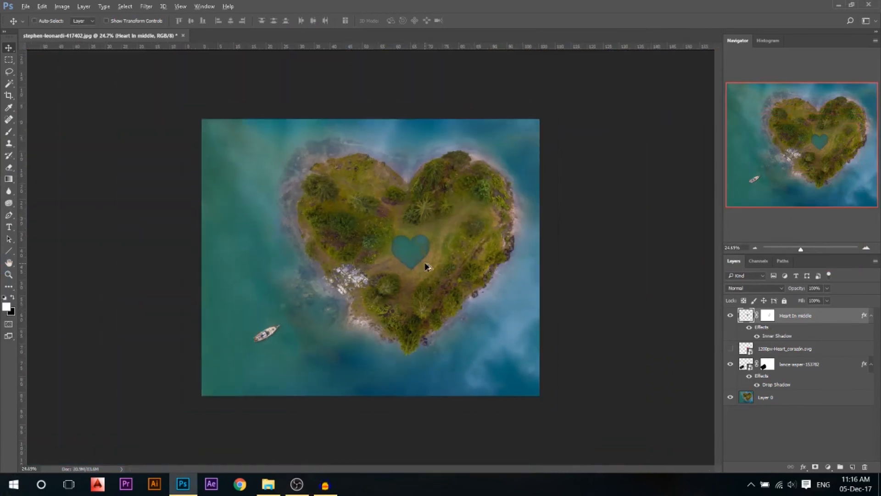
scroll(427, 266, down, 1)
scroll(427, 266, up, 2)
scroll(425, 261, up, 5)
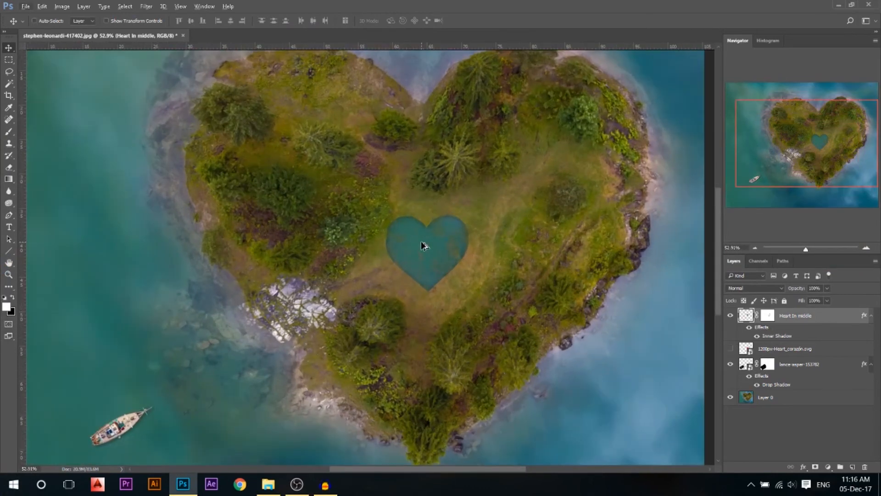
click(852, 467)
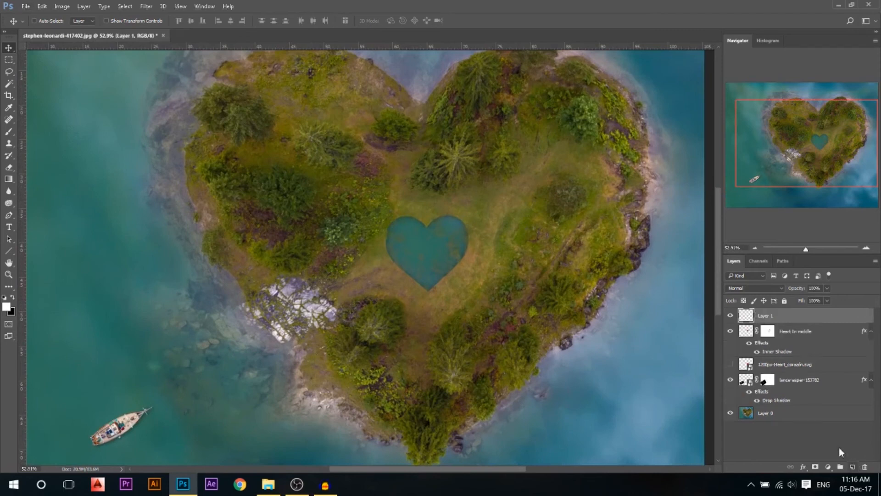
Clone the round dark green tree onto the water heart's lower left edge with a partly soft Clone Stamp at 100% opacity.
click(8, 143)
key(0)
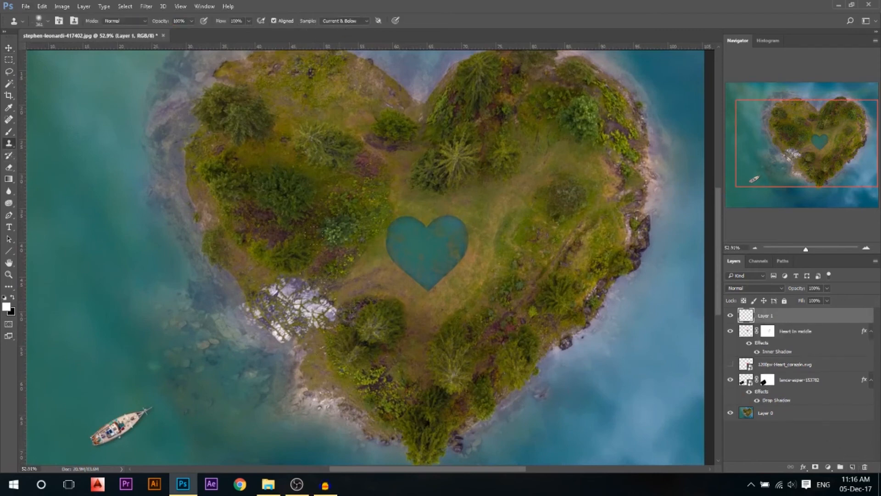
right_click(358, 206)
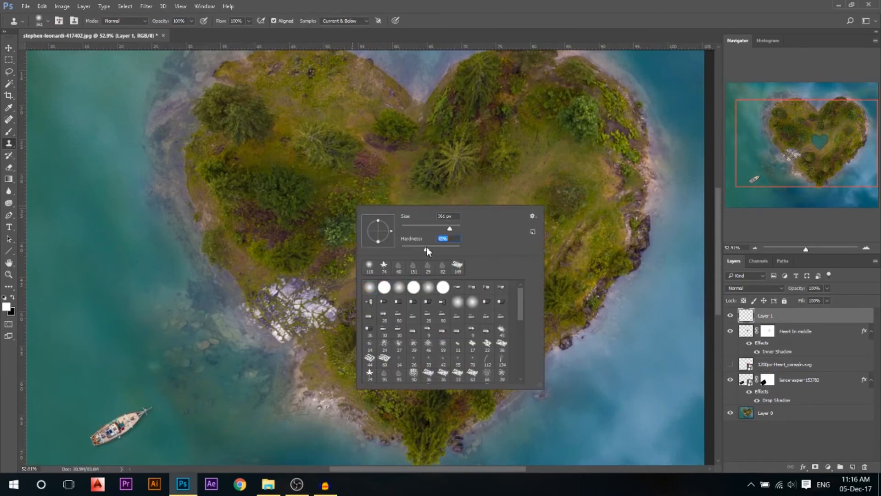
alt+drag(301, 211, 290, 211)
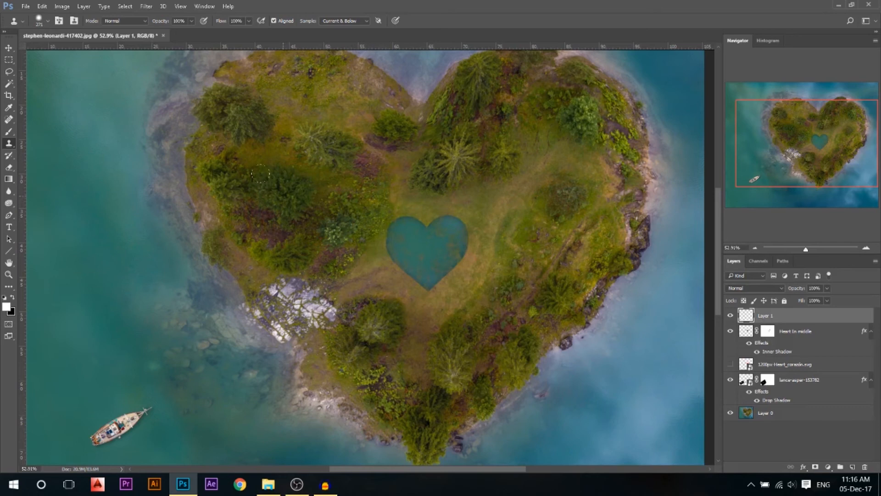
alt+click(285, 196)
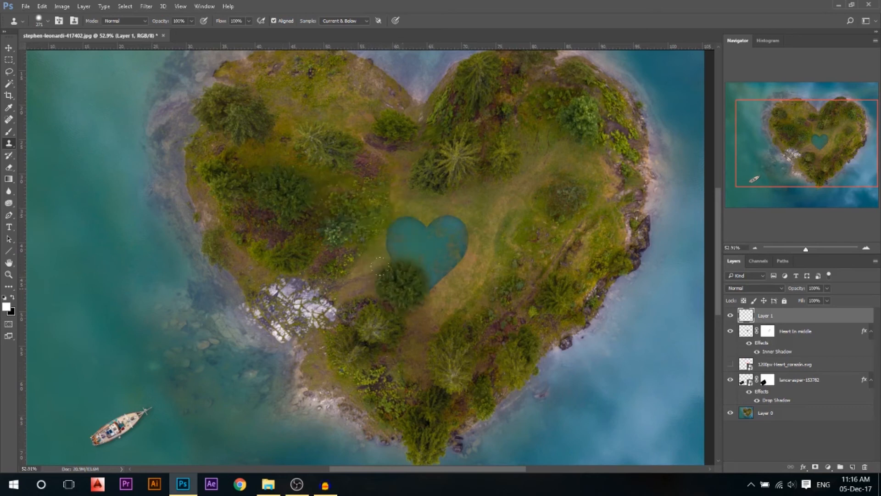
click(402, 288)
Scale the cloned tree proportionally to about 79%.
click(9, 48)
key(ctrl+t)
drag(446, 244, 432, 251)
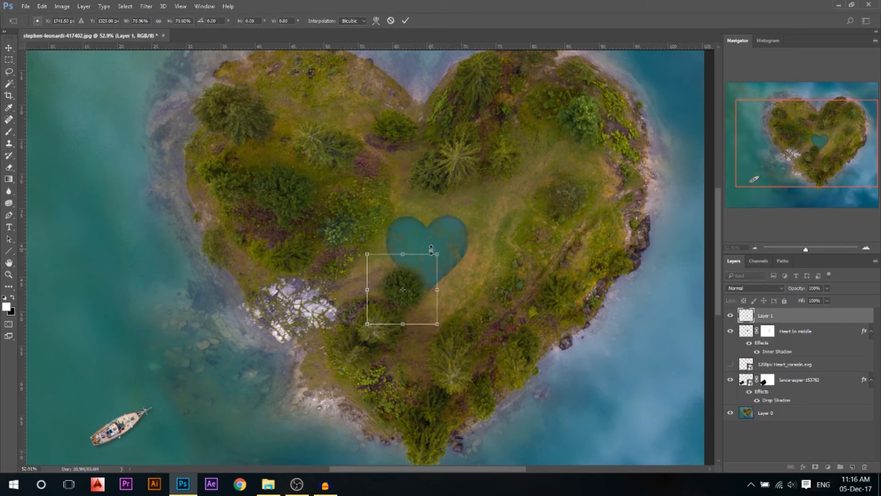
key(Return)
Add a Drop Shadow effect to the cloned tree's layer.
scroll(407, 318, up, 3)
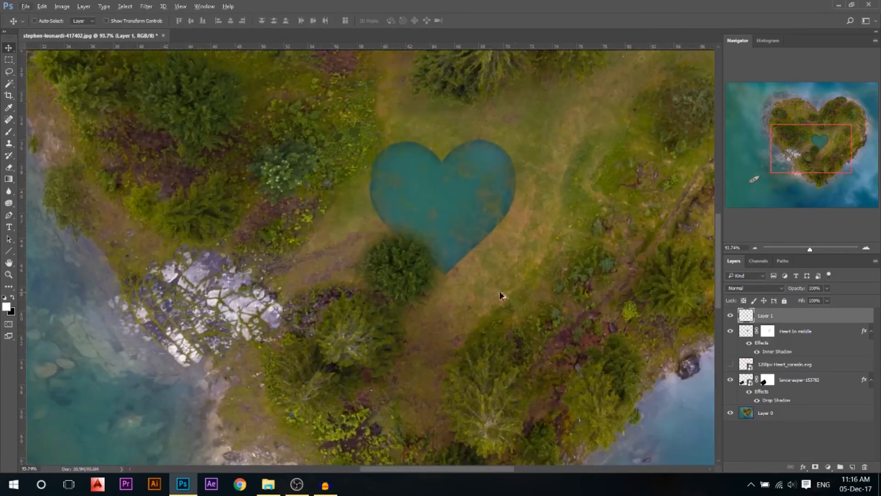
right_click(813, 317)
click(597, 69)
click(532, 232)
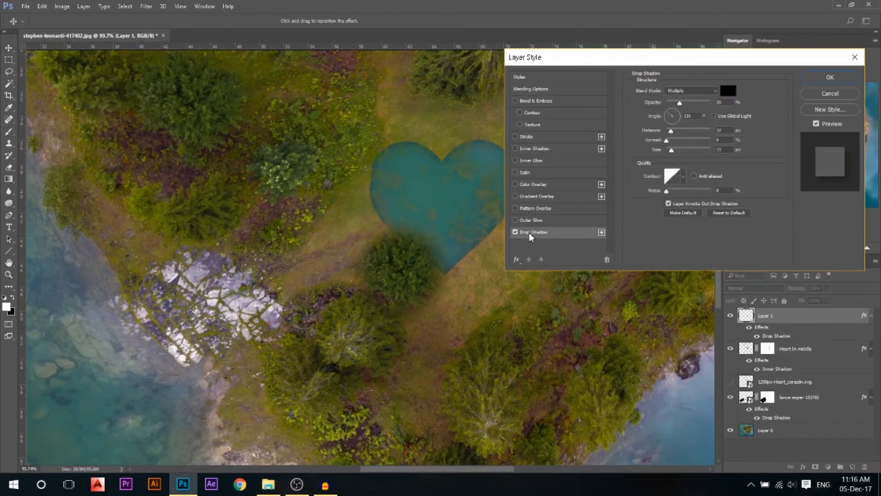
Offset the tree's drop shadow about 32 px toward the upper right, with size 0 px and about 35% opacity.
drag(430, 274, 433, 259)
drag(671, 150, 677, 130)
drag(426, 258, 437, 250)
drag(679, 102, 682, 103)
click(813, 78)
scroll(488, 333, down, 5)
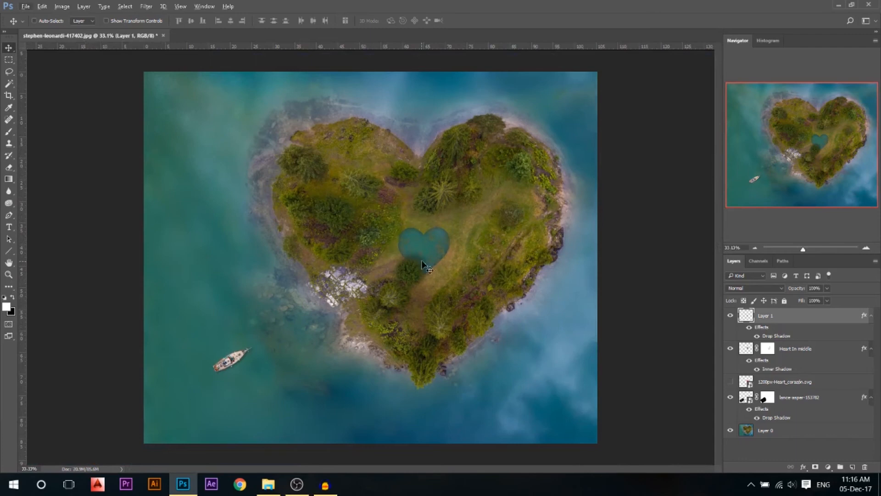
double_click(777, 336)
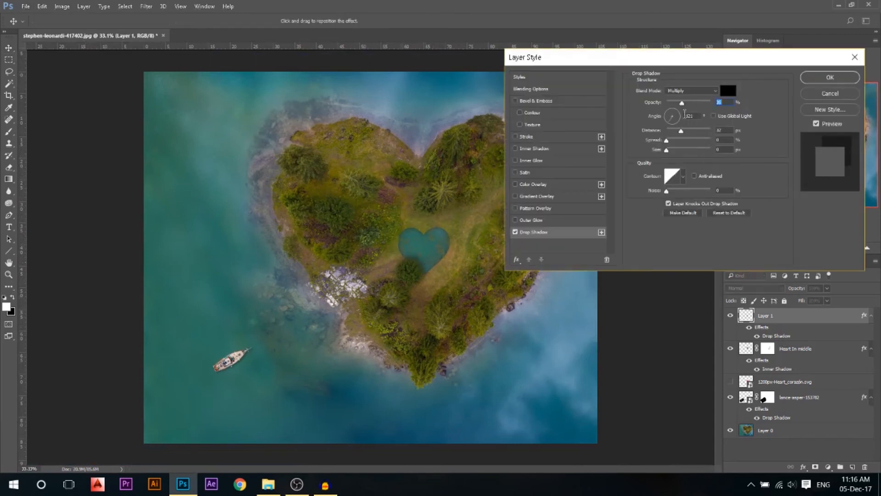
drag(679, 103, 678, 103)
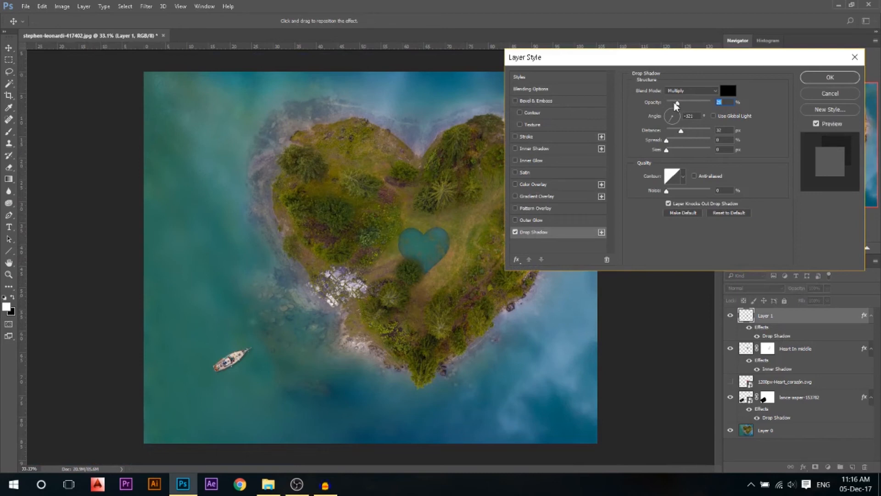
click(829, 93)
Locate the sailboat's layer from the canvas and create a new empty layer beneath it, directly above Layer 0.
scroll(370, 258, down, 2)
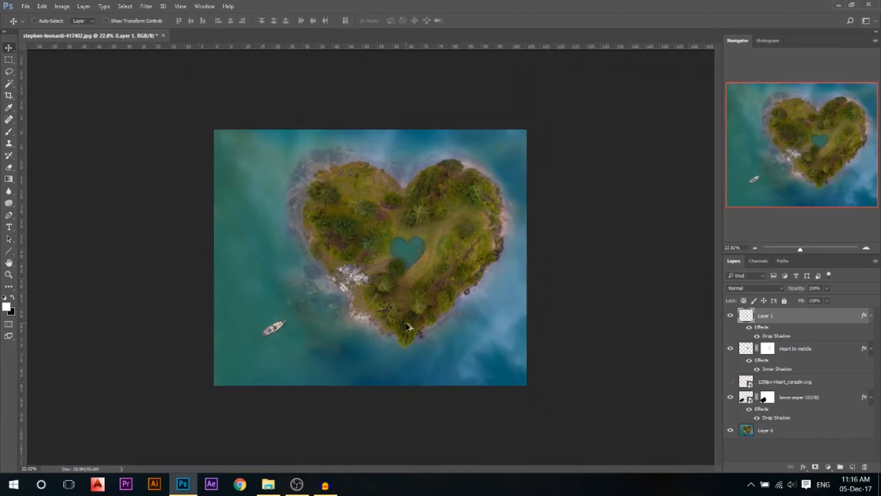
scroll(252, 358, up, 3)
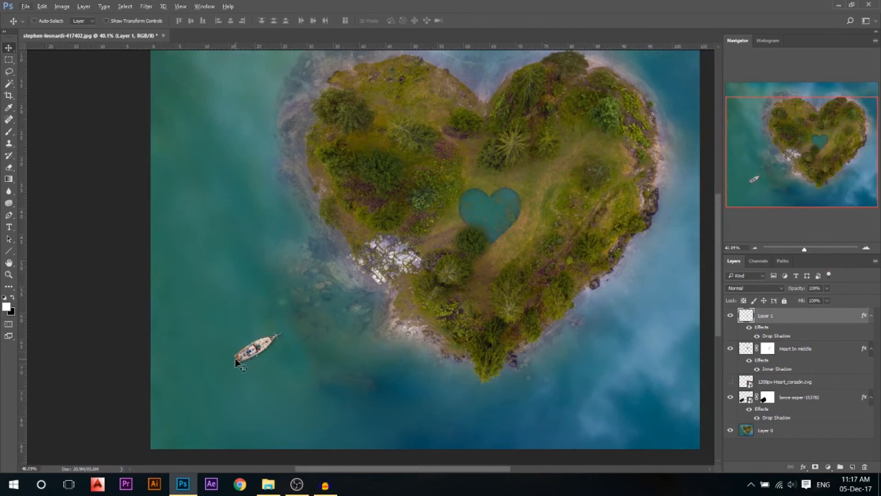
right_click(256, 353)
click(273, 354)
scroll(161, 390, up, 2)
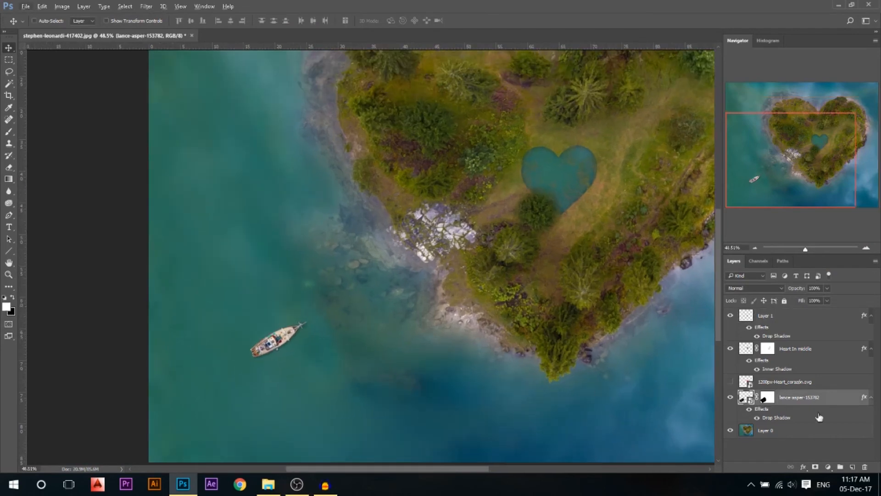
click(802, 431)
click(852, 467)
Choose the 63 px textured brush tip for painting on the empty layer beneath the sailboat.
scroll(327, 307, down, 1)
scroll(329, 310, down, 1)
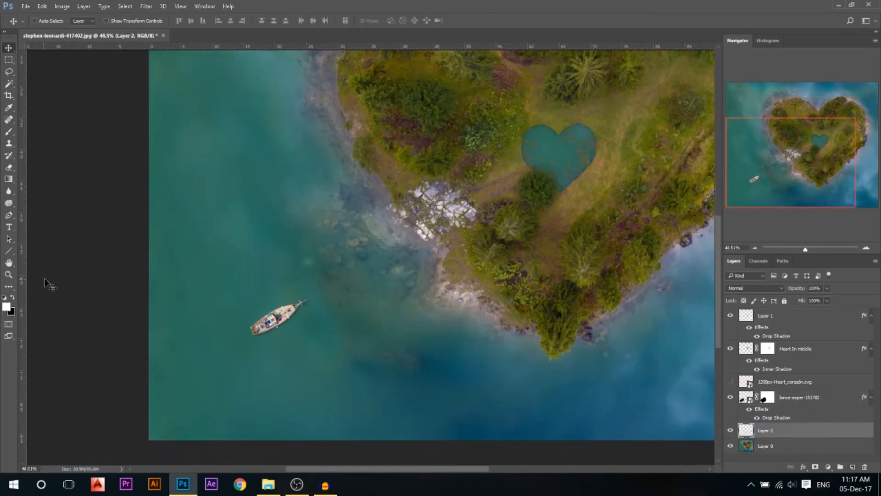
key(b)
right_click(315, 251)
scroll(389, 363, down, 4)
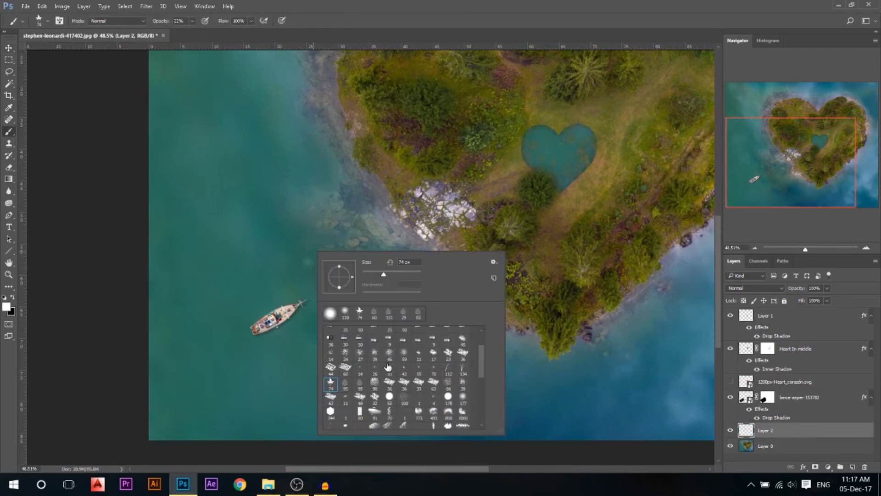
scroll(389, 365, down, 2)
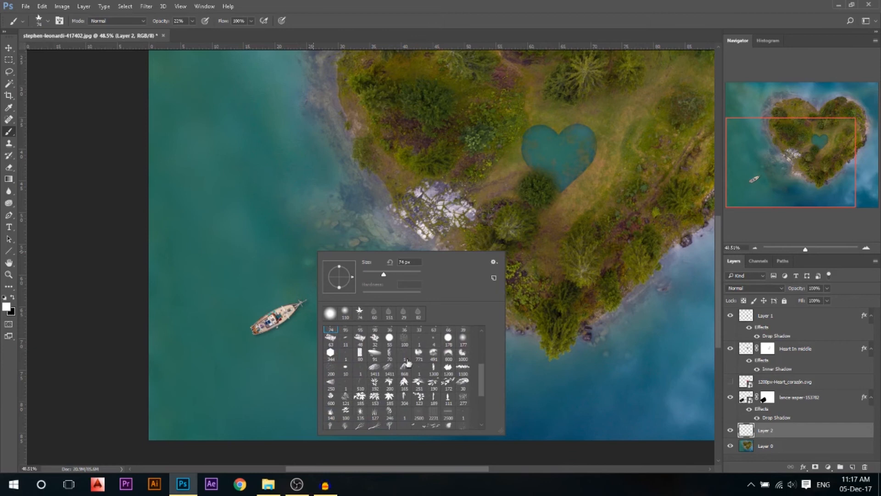
click(330, 345)
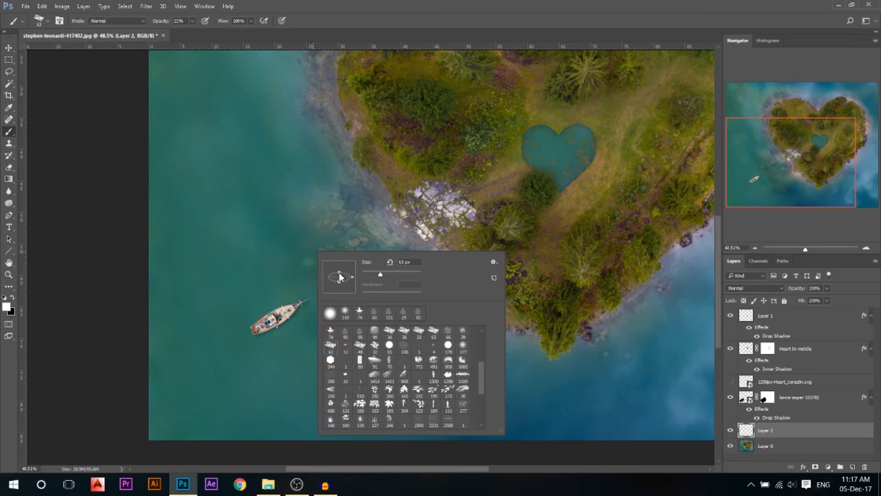
Enlarge the brush, tilt its tip to match the boat's heading, and try a faint dab behind the stern, undoing it.
mouse_move(227, 320)
mouse_down()
mouse_move(266, 323)
mouse_move(290, 311)
mouse_up()
right_click(247, 318)
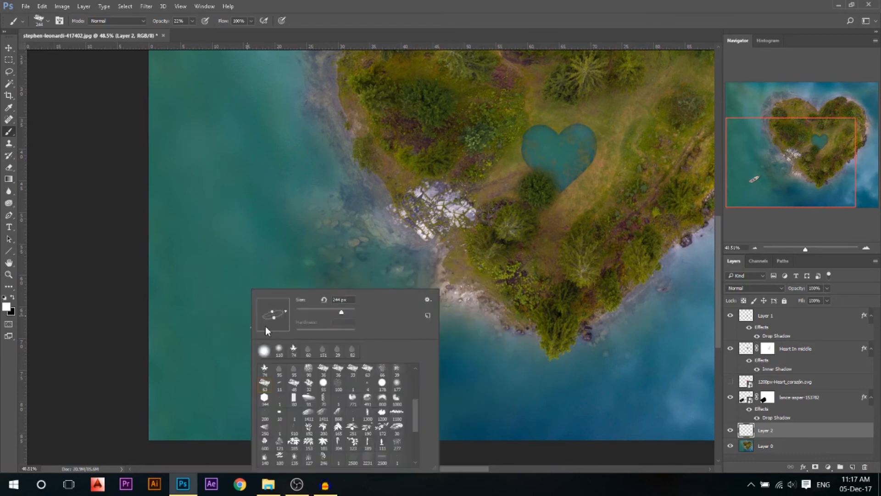
drag(229, 342, 216, 340)
click(229, 341)
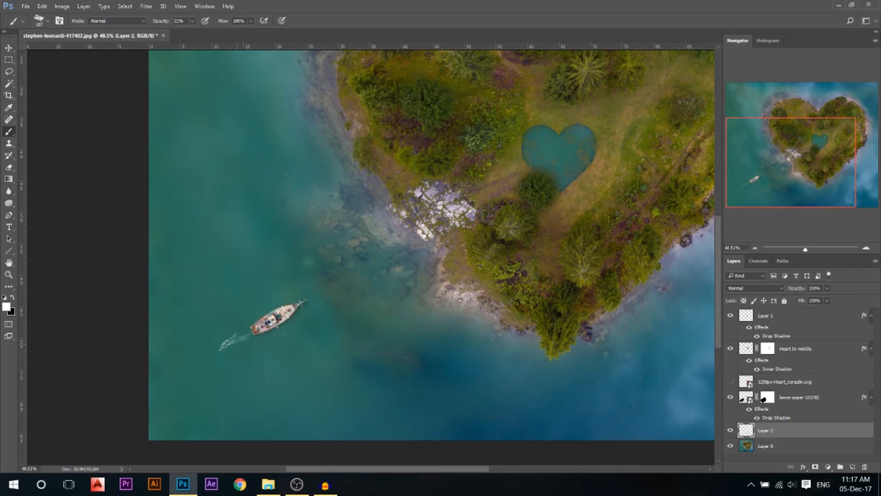
key(ctrl+z)
Paint a white wake from the boat's stern to the image's nearest edge at 100% opacity with a brush about 129 px wide.
drag(158, 22, 486, 59)
drag(268, 353, 253, 353)
click(241, 342)
click(227, 346)
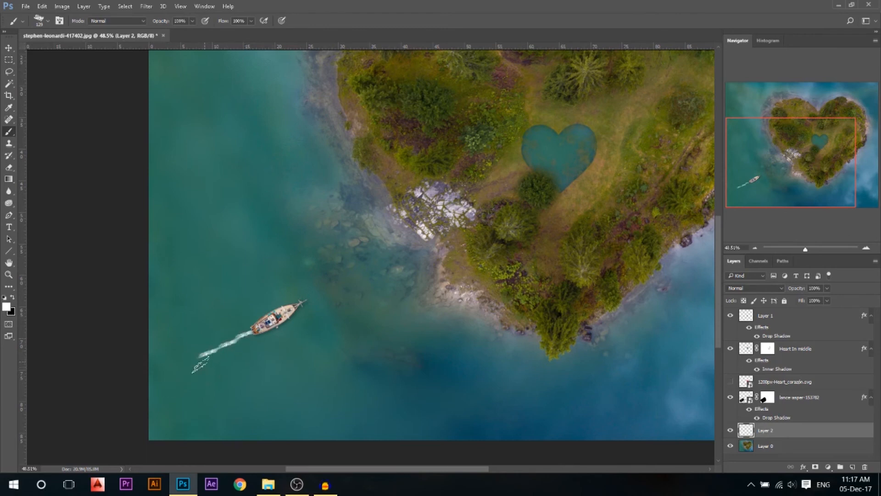
right_click(205, 354)
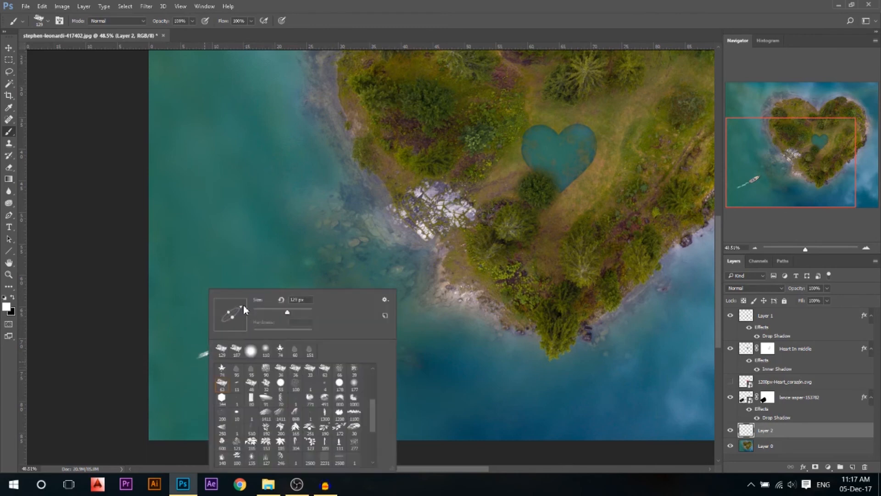
click(192, 361)
drag(175, 368, 156, 386)
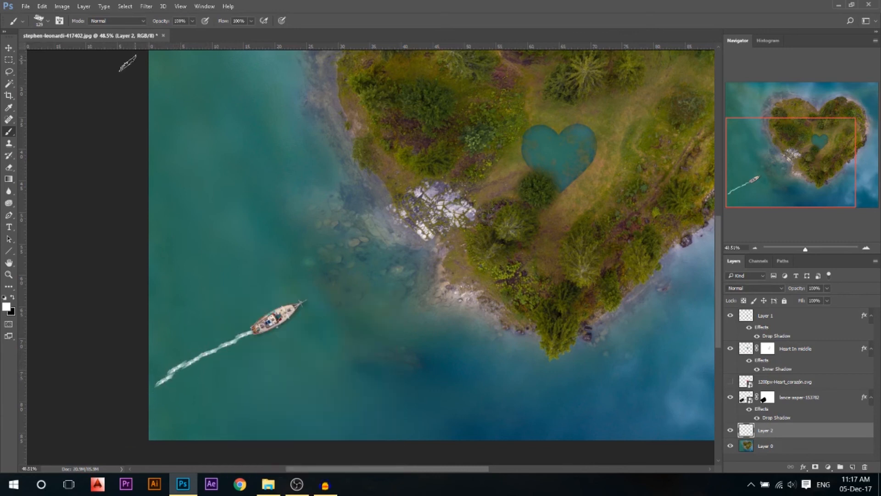
Apply a Motion Blur to the wake at a 23° angle and a distance of about 139 pixels.
click(147, 7)
mouse_move(208, 135)
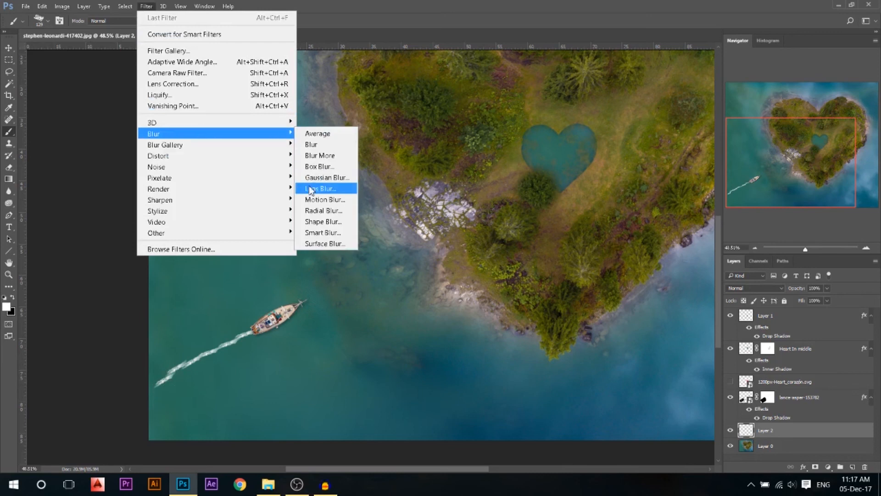
click(325, 199)
drag(546, 239, 574, 238)
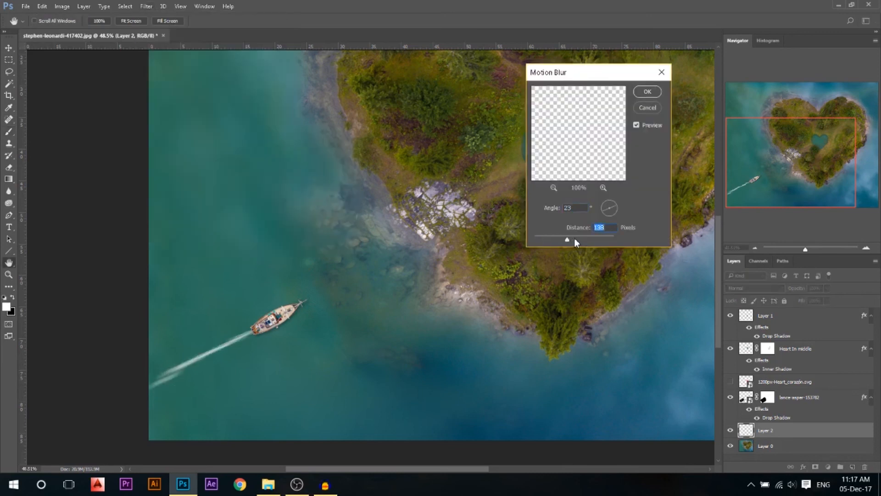
click(646, 92)
Lower the wake layer's opacity to about 39% and rotate the wake about -4° to line up with the boat.
click(827, 289)
drag(805, 299, 802, 299)
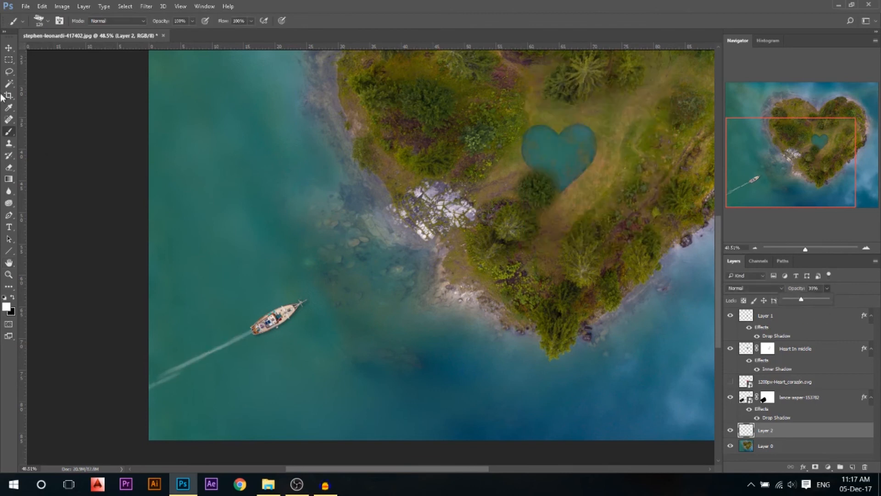
click(9, 47)
key(ctrl+minus)
key(ctrl+minus)
key(ctrl+t)
drag(433, 284, 311, 312)
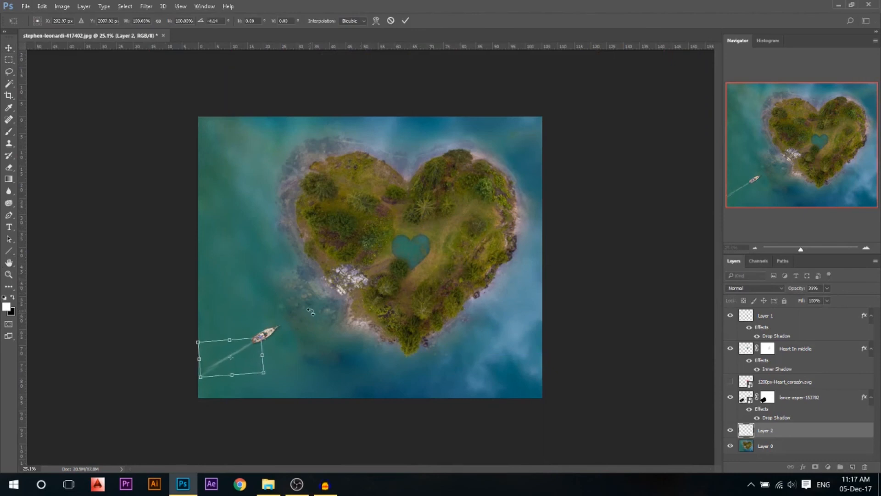
key(Return)
Erase the stray strands along the underside of the wake's far end.
scroll(226, 384, up, 1)
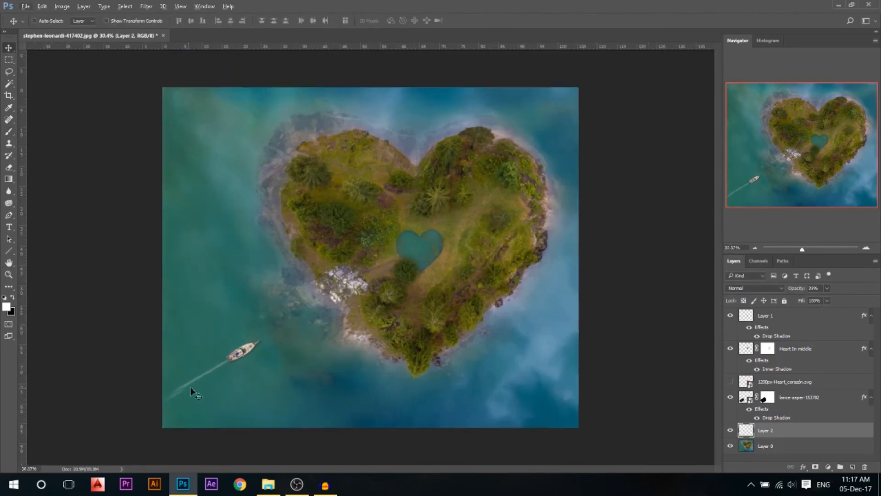
key(e)
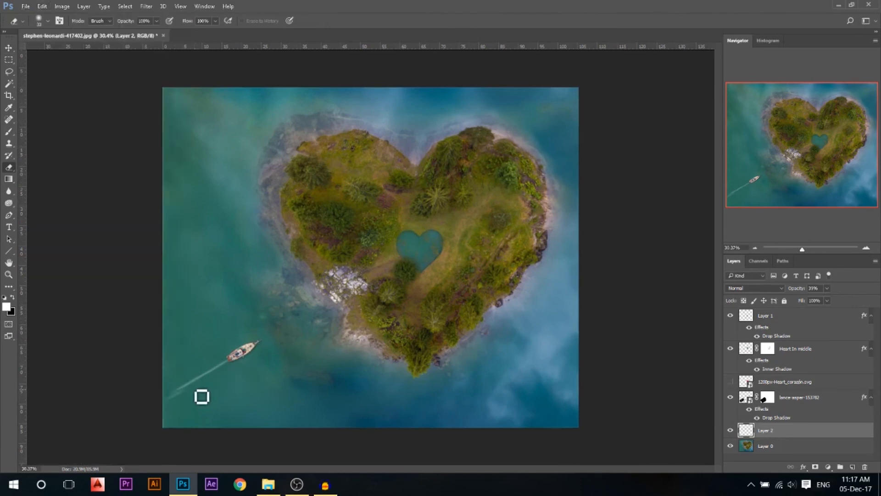
mouse_move(192, 398)
mouse_down()
mouse_move(179, 406)
mouse_move(195, 403)
mouse_up()
click(8, 48)
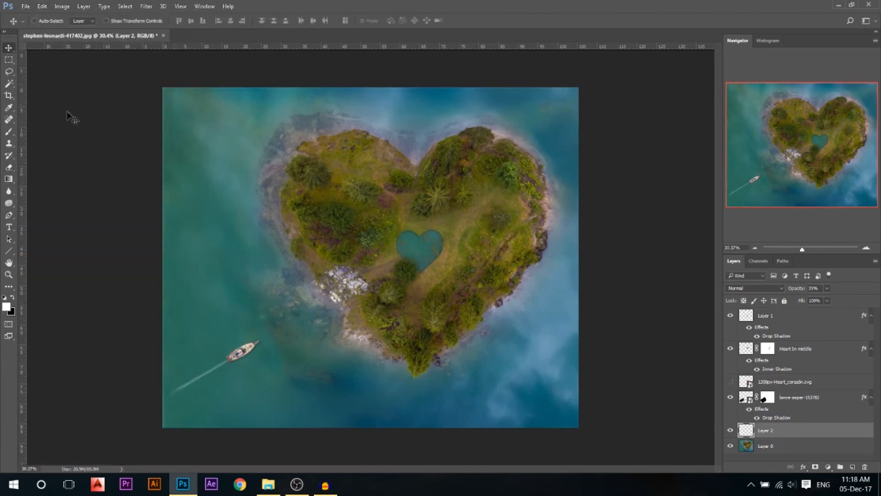
Fade out the tail of the wake on Layer 2 with a large, soft eraser.
right_click(202, 342)
click(218, 363)
click(748, 431)
click(8, 167)
drag(188, 161, 221, 163)
drag(171, 314, 216, 315)
mouse_move(119, 361)
mouse_down()
mouse_move(184, 376)
mouse_move(94, 353)
mouse_up()
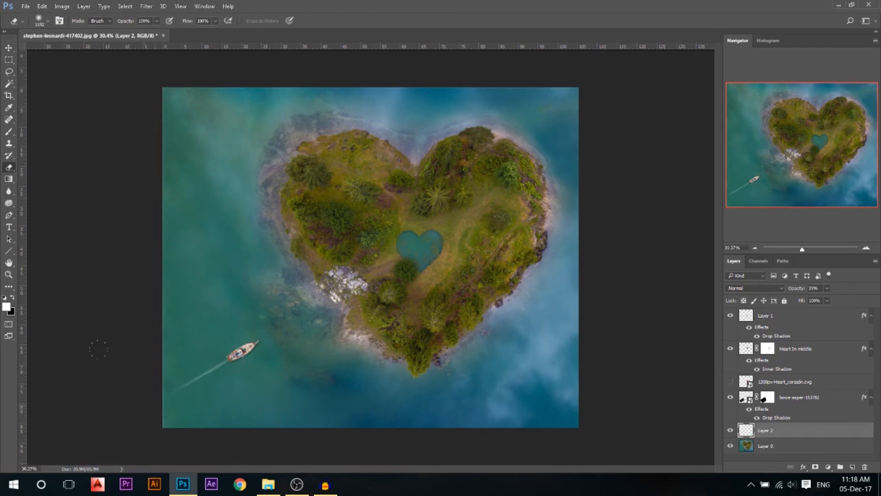
click(6, 49)
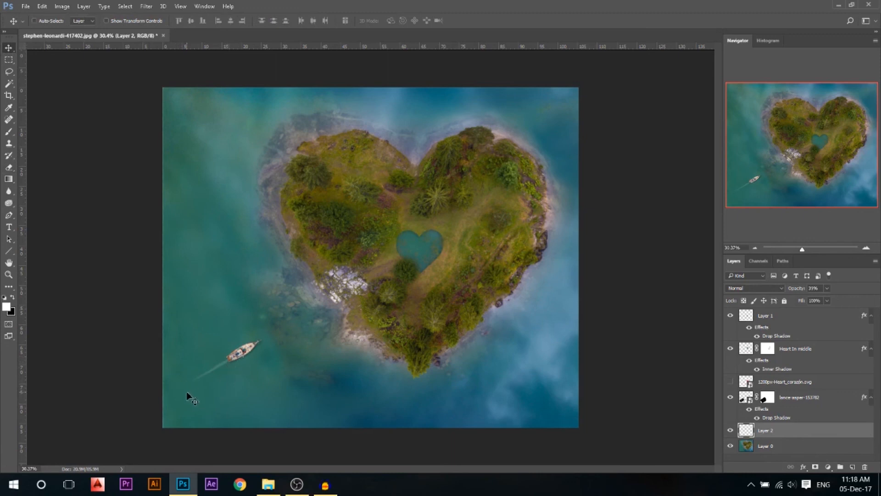
Add a Brightness/Contrast adjustment above Layer 1 with brightness about 33 and contrast 24.
scroll(202, 384, down, 2)
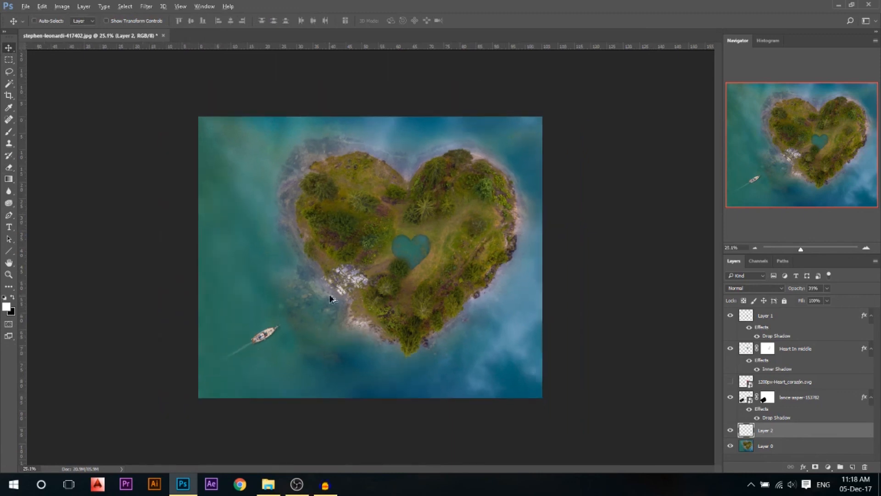
scroll(412, 300, up, 1)
scroll(411, 300, down, 1)
click(786, 315)
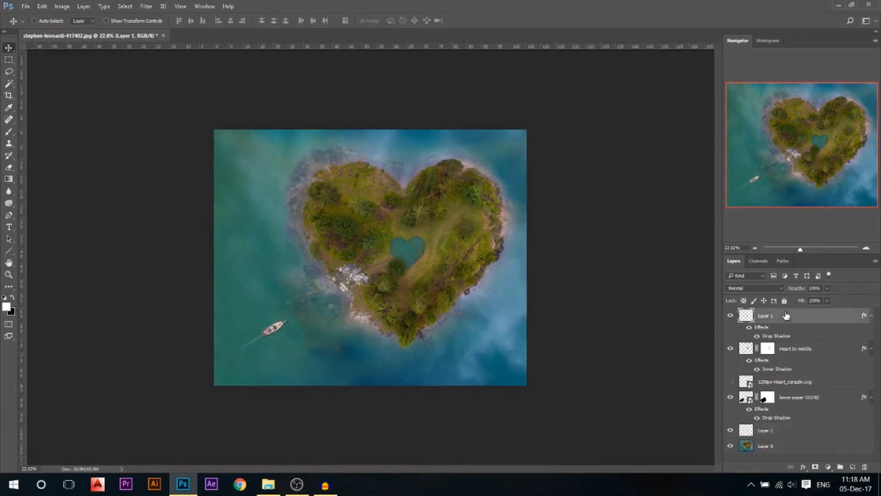
click(828, 467)
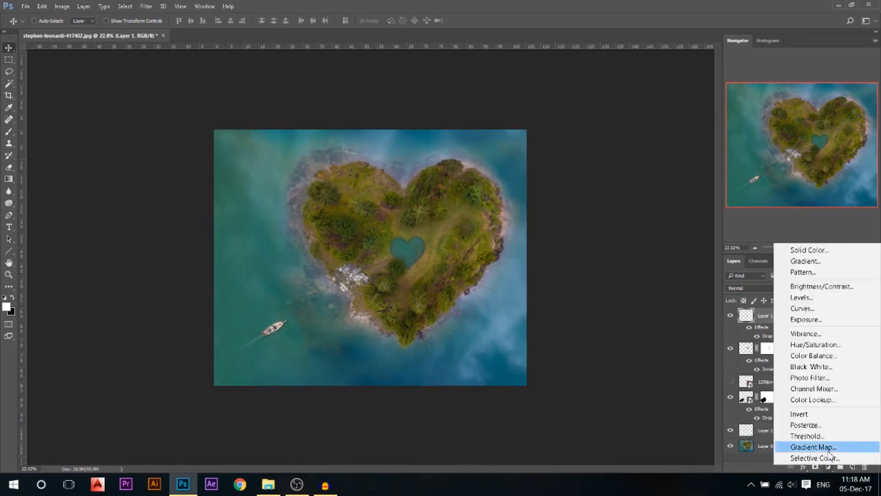
click(805, 287)
click(665, 135)
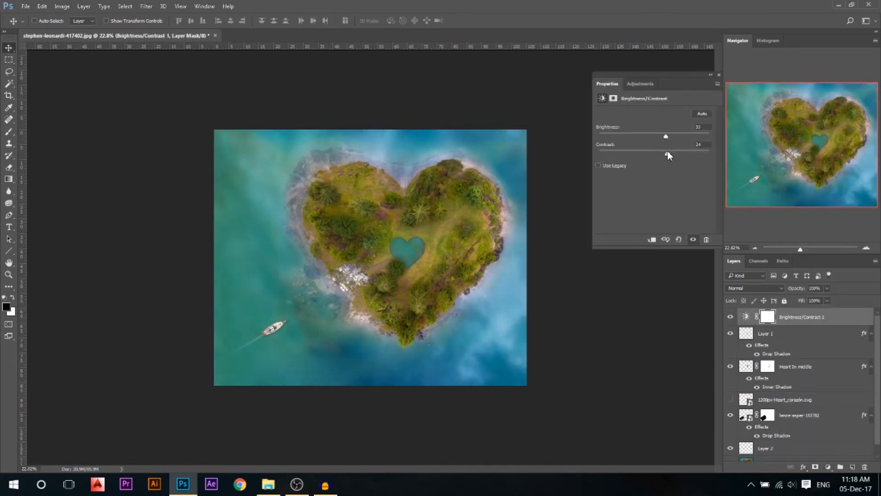
click(719, 75)
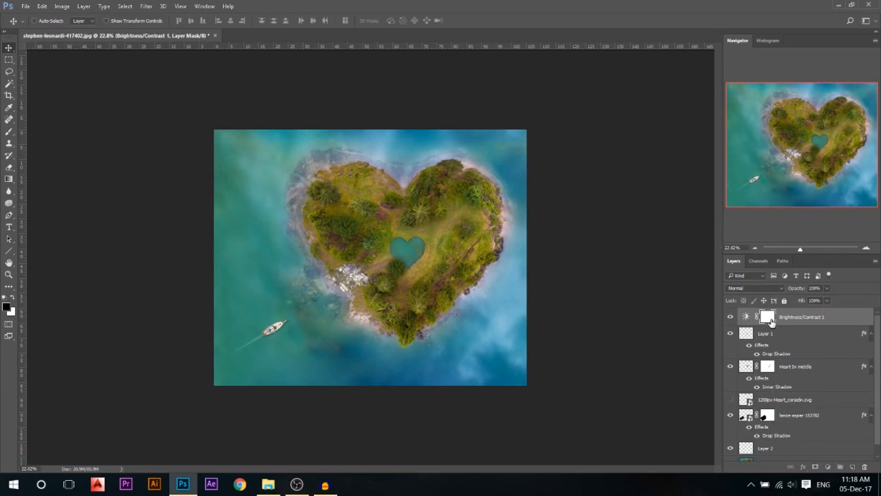
Invert the Brightness/Contrast mask and paint white over the island's centre and the nearby rocky shallows with a soft brush.
key(ctrl+i)
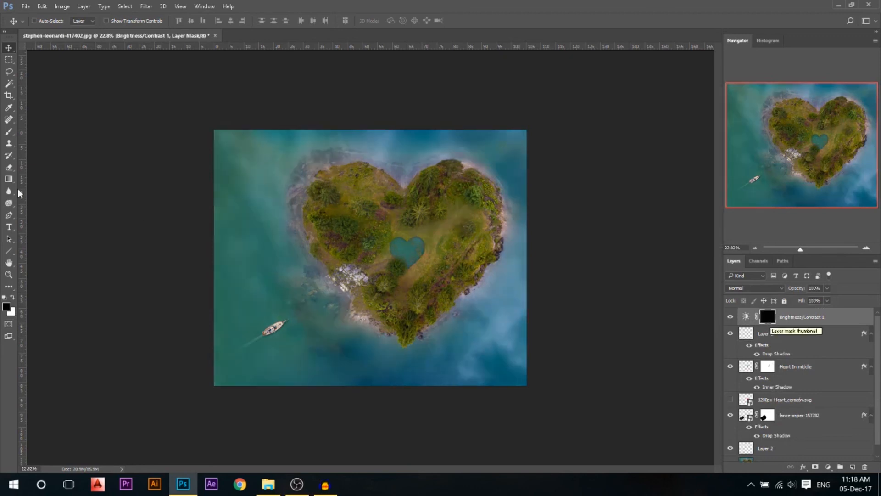
click(8, 132)
click(12, 297)
drag(283, 260, 315, 259)
right_click(280, 173)
double_click(298, 238)
mouse_move(402, 252)
mouse_down()
mouse_move(420, 256)
mouse_move(386, 255)
mouse_up()
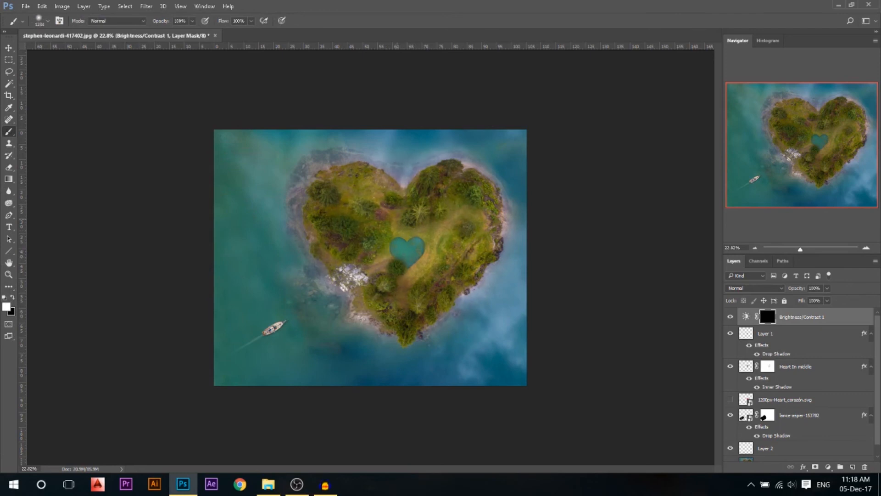
mouse_move(325, 305)
mouse_down()
mouse_move(289, 307)
mouse_move(368, 249)
mouse_up()
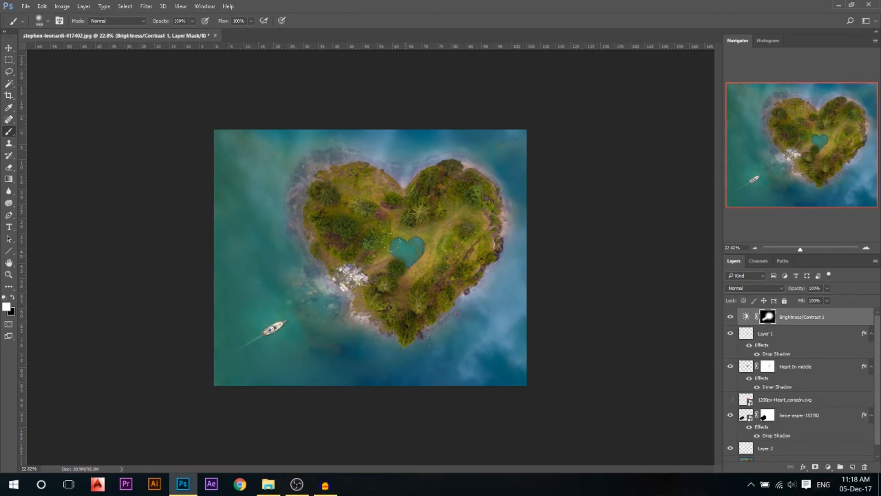
Add a Curves adjustment on top and pull the lower part of the RGB curve down slightly to darken the image.
click(828, 467)
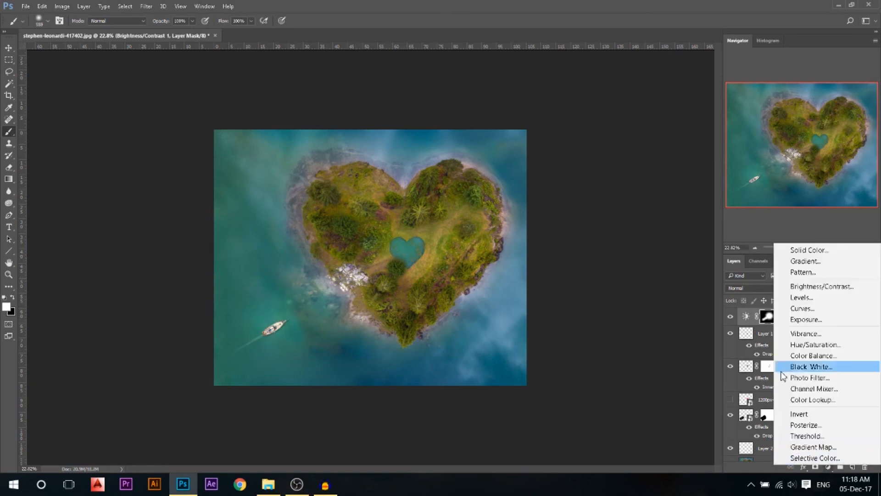
click(800, 306)
drag(644, 202, 644, 205)
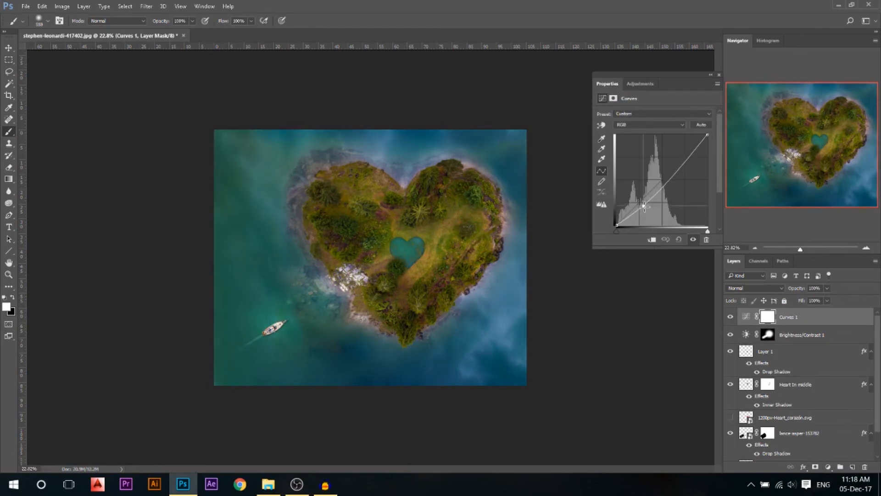
click(719, 75)
Stamp all visible layers into a new merged layer at the top of the stack.
scroll(459, 184, up, 3)
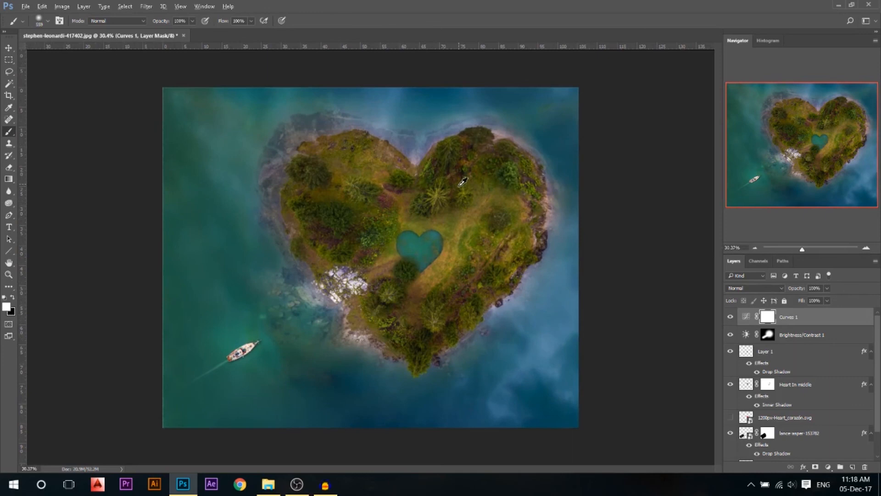
click(8, 48)
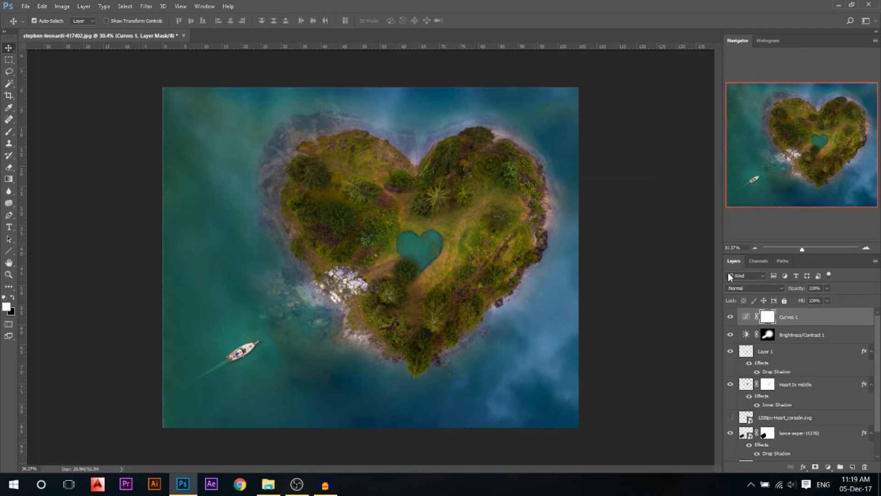
key(ctrl+shift+alt+e)
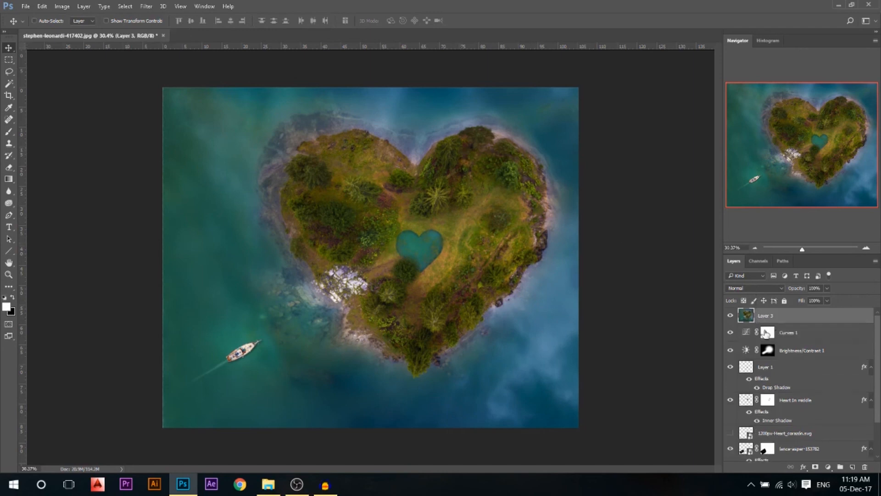
Open the Camera Raw Filter on Layer 3 and set Contrast to +5 and Clarity to about +15.
click(147, 7)
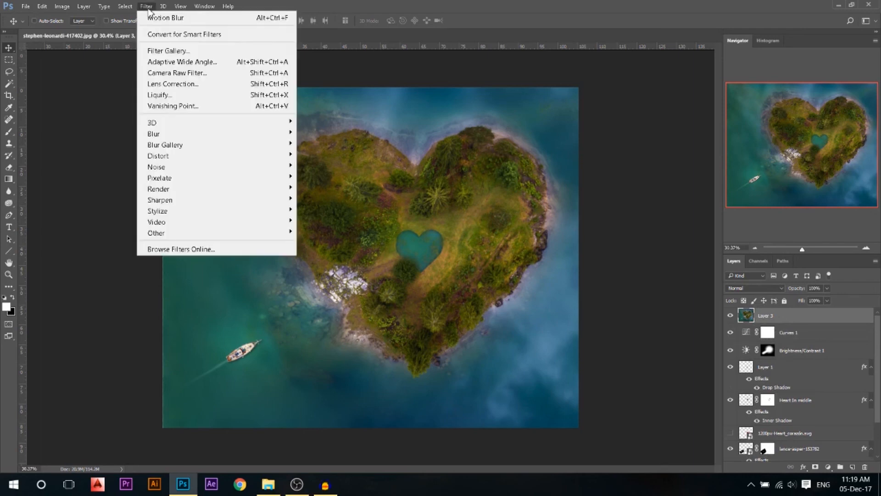
click(184, 74)
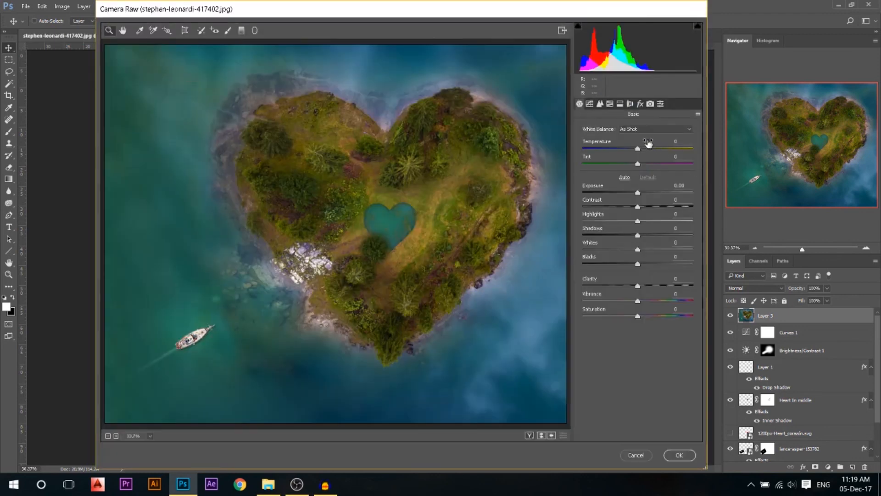
drag(638, 205, 640, 204)
drag(637, 279, 645, 280)
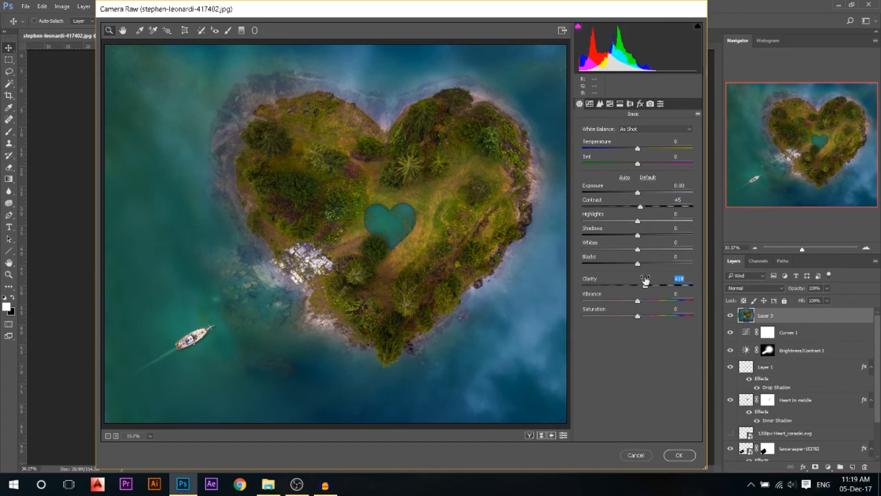
Add a post-crop vignette with amount -11 in the Camera Raw effects, keeping Dehaze at 0.
click(640, 105)
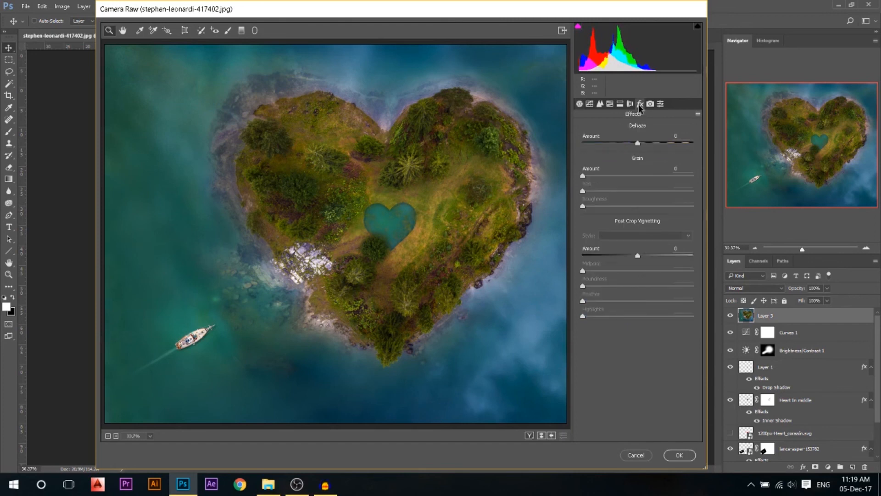
drag(643, 250, 638, 248)
mouse_move(638, 142)
mouse_down()
mouse_move(661, 137)
mouse_move(638, 137)
mouse_up()
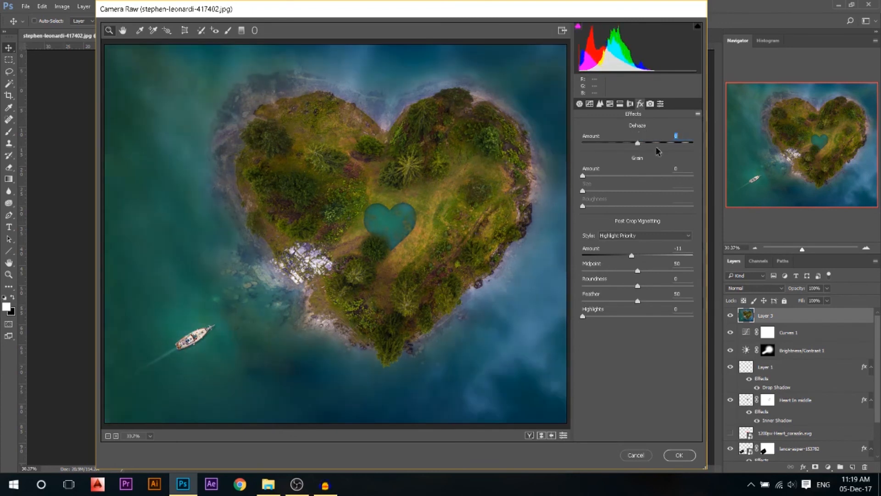
Set the Blue Primary hue to about -61 in Camera Calibration and apply the Camera Raw filter.
click(650, 105)
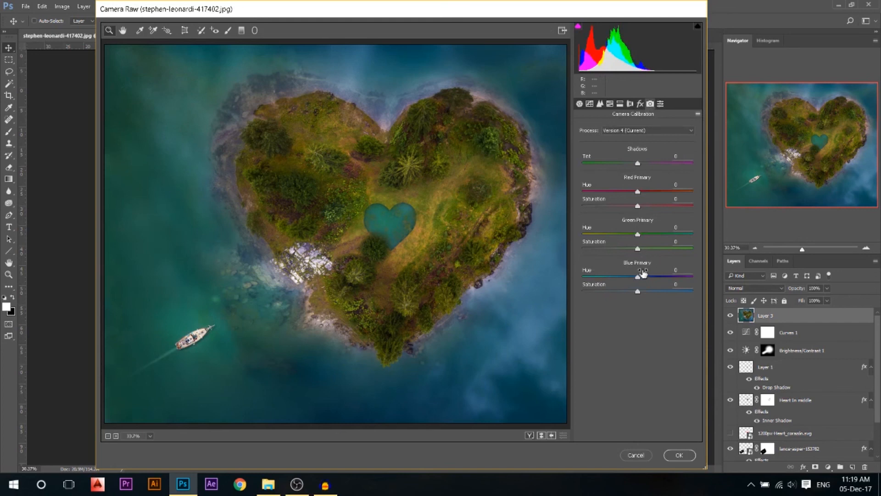
drag(641, 273, 492, 271)
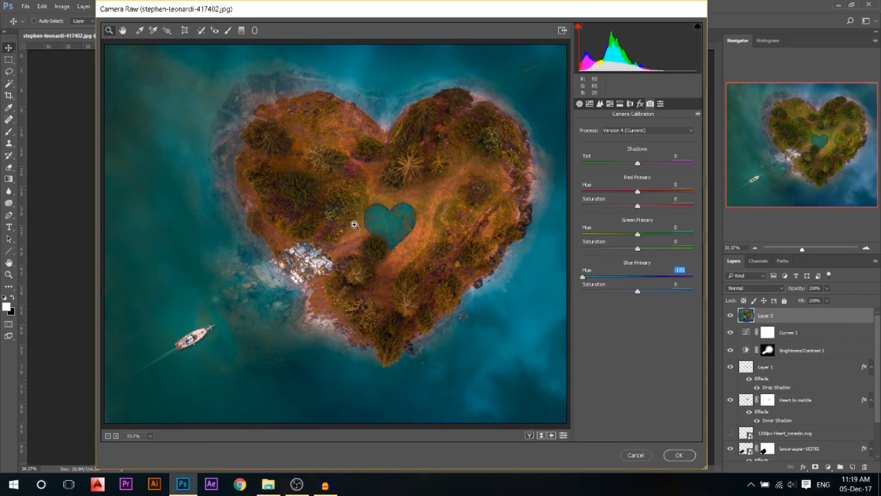
text(0)
key(Return)
drag(647, 274, 630, 268)
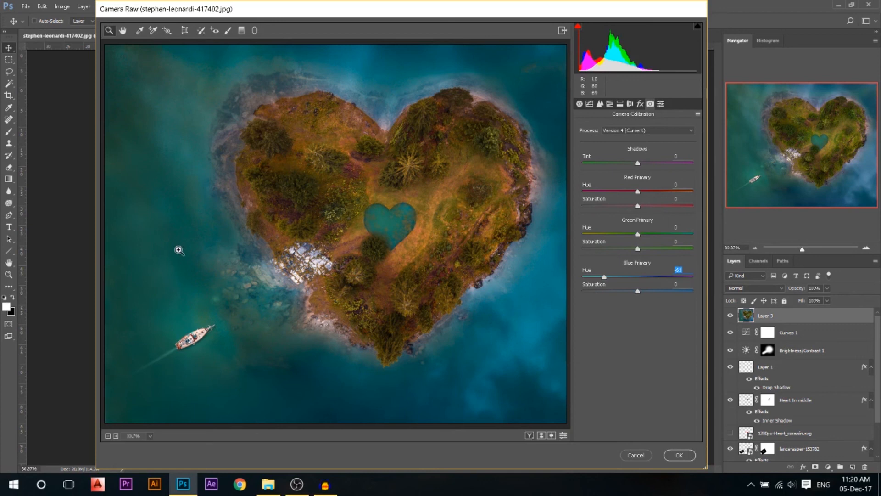
click(679, 454)
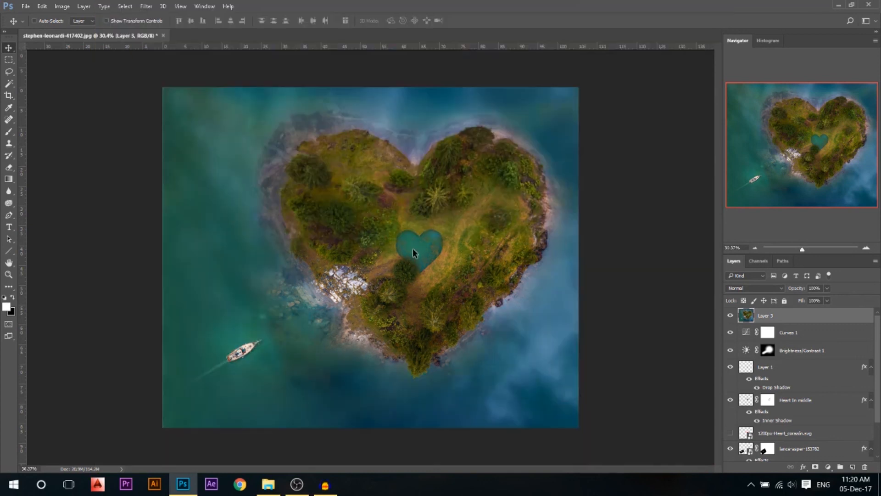
Compare the image before and after the Camera Raw filter by repeatedly undoing and redoing it.
key(ctrl)
key(ctrl+z)
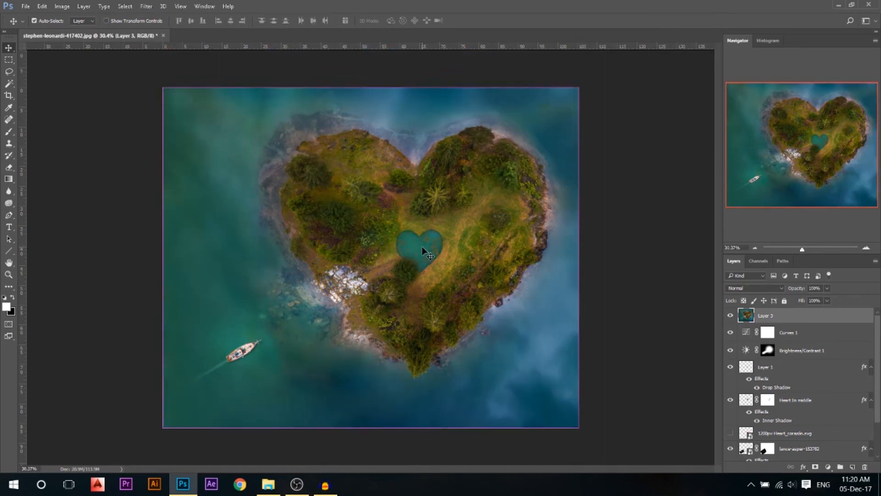
key(ctrl+z)
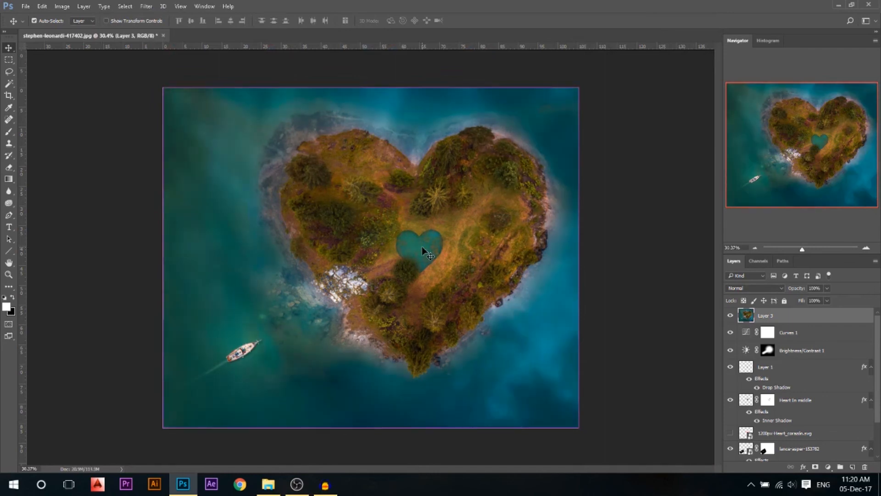
key(ctrl+z)
key(ctrl+z)
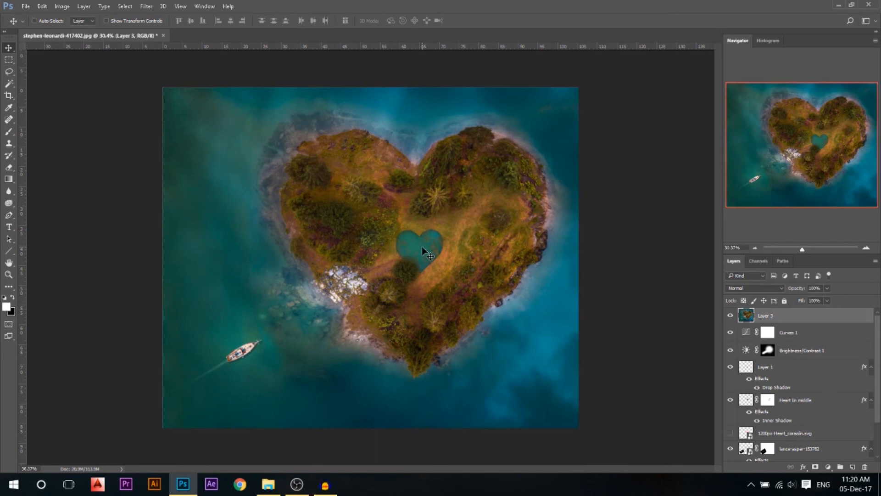